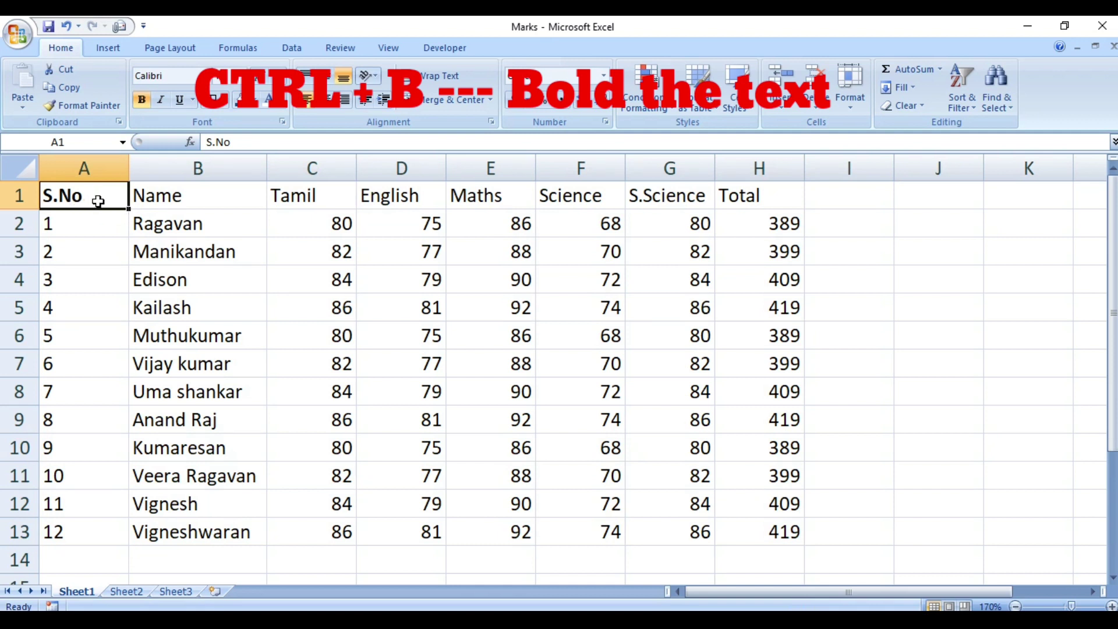
Make the whole marks table A1:H13 bold, then remove the bold.
key("shift+Right")
key("shift+Right")
key("shift+Right")
key("shift+Right")
key("shift+Right")
key("shift+Right")
key("shift+Right")
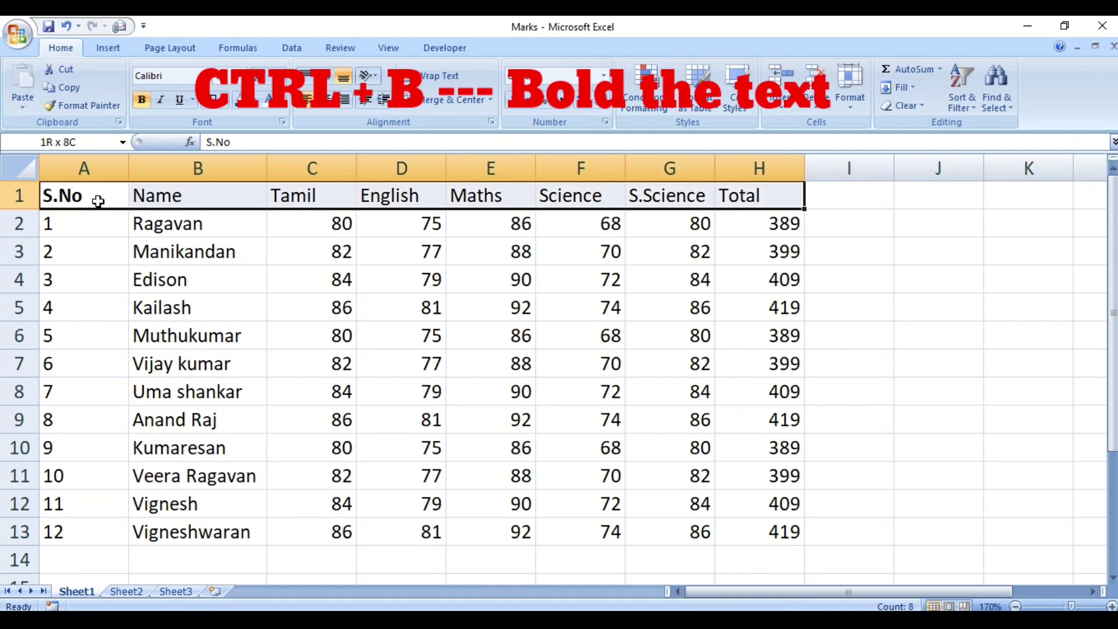
key("ctrl+shift+Down")
key("ctrl+b")
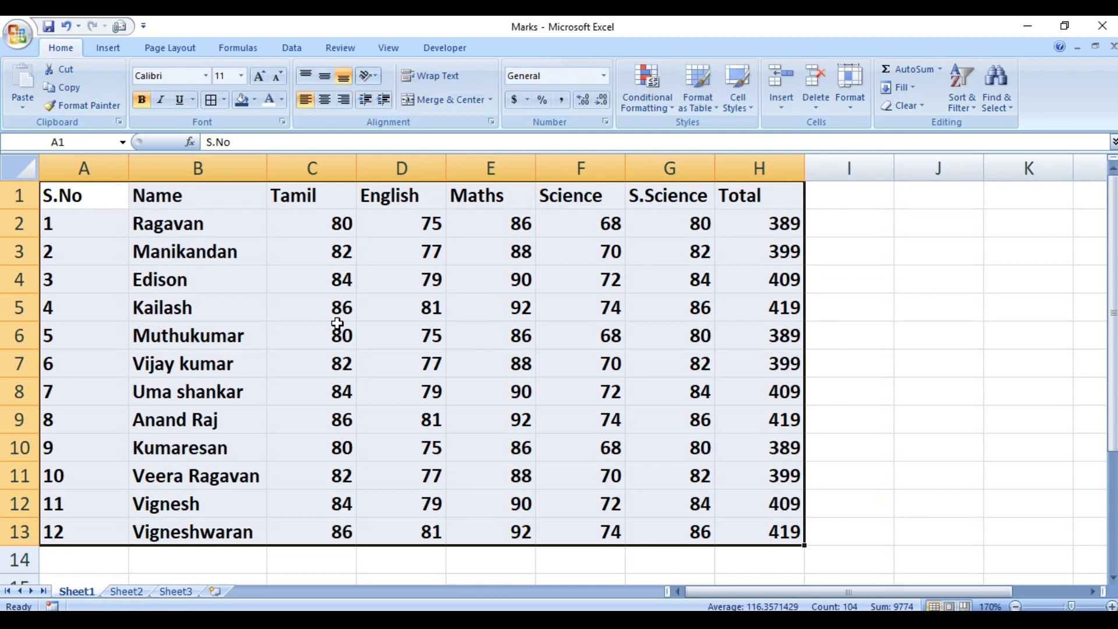
key("ctrl+b")
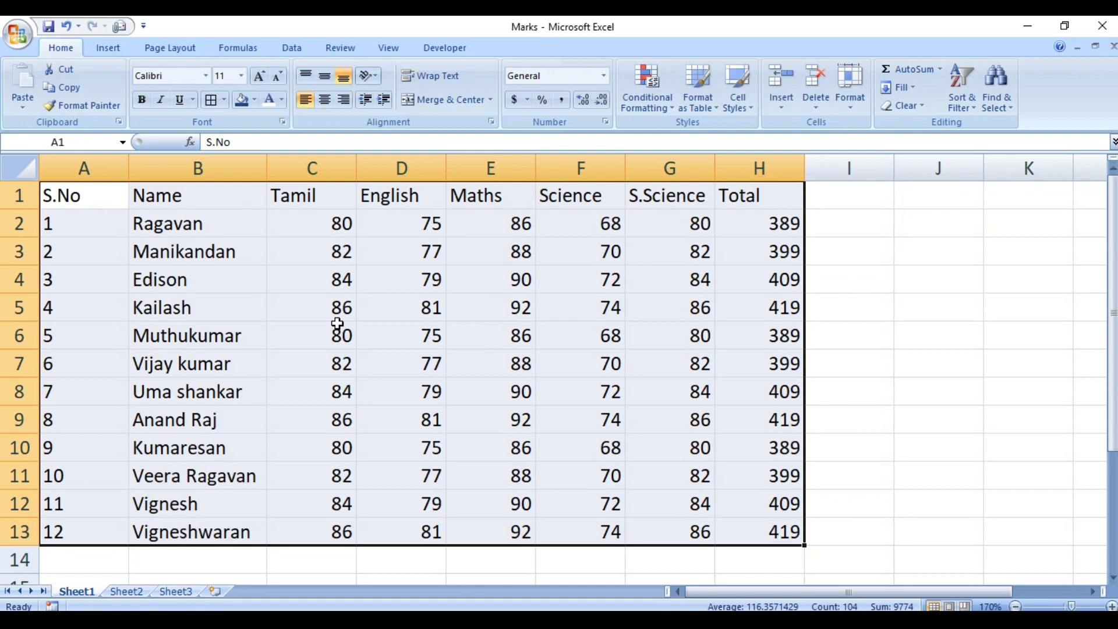
Italicise the S.No heading, then remove the italic.
left_click(102, 195)
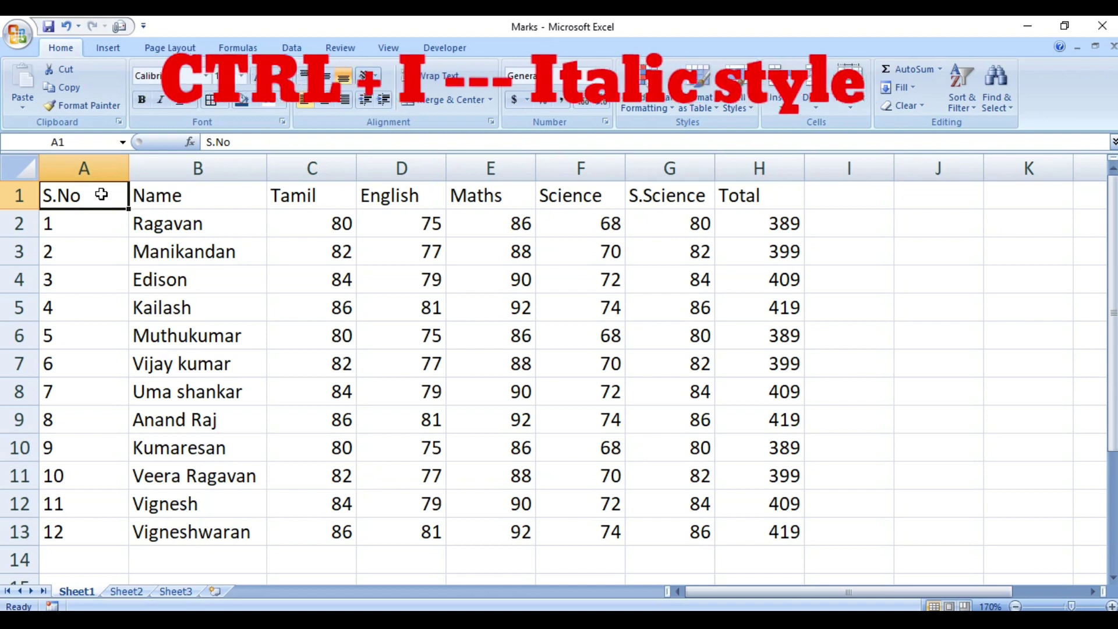
key("ctrl+i")
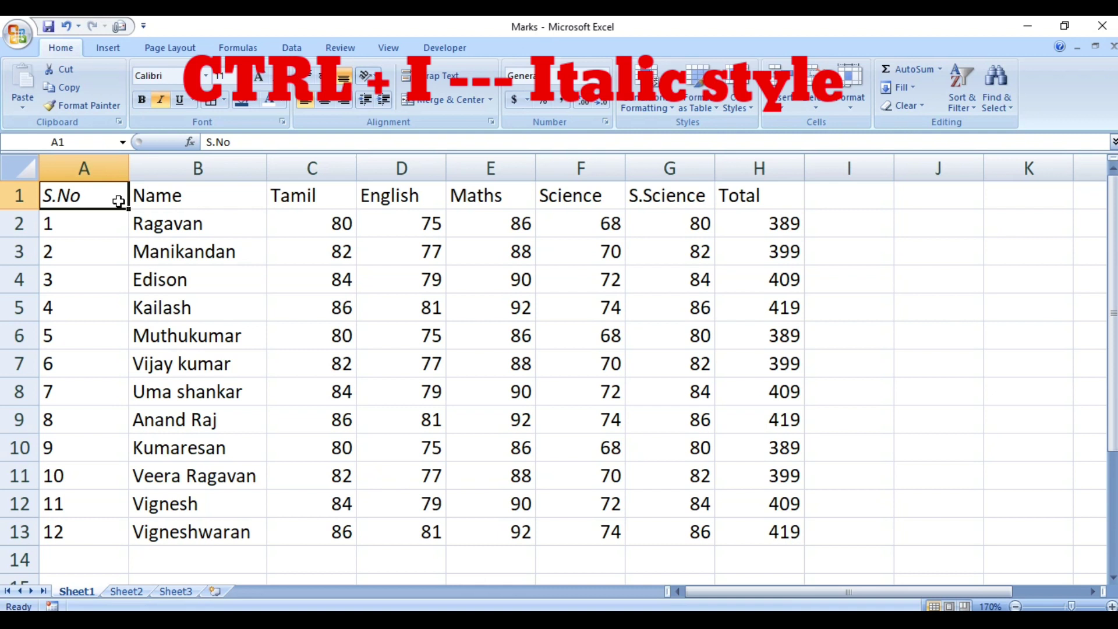
key("ctrl+i")
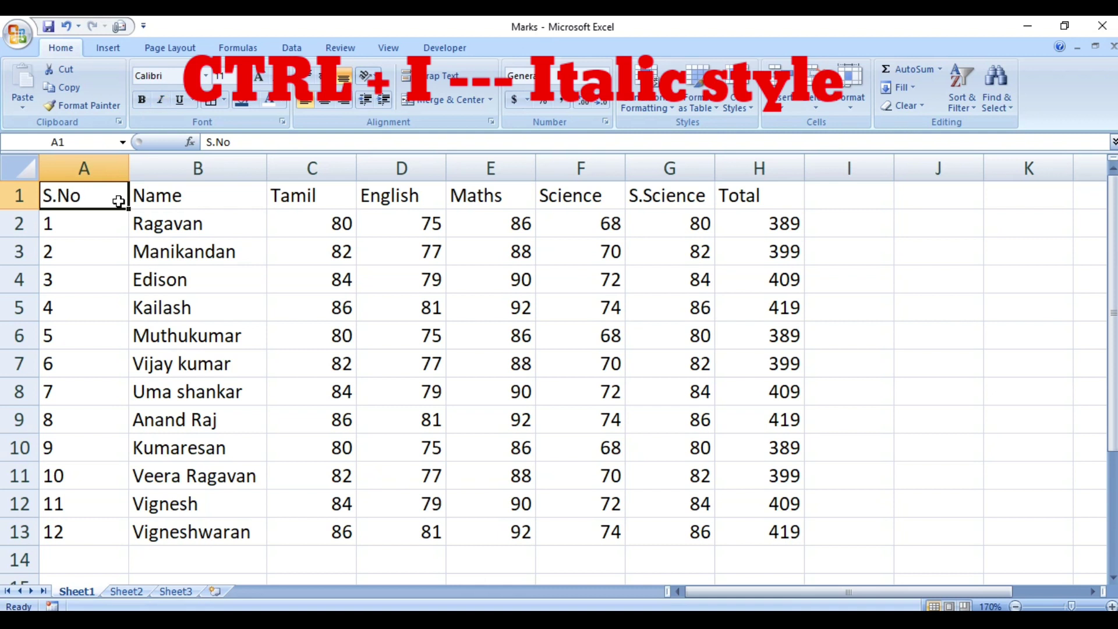
Italicise the whole table and undo it, then underline the S.No heading.
key("shift+Right")
key("shift+Right")
key("shift+Right")
key("shift+Right")
key("shift+Right")
key("shift+Right")
key("shift+Right")
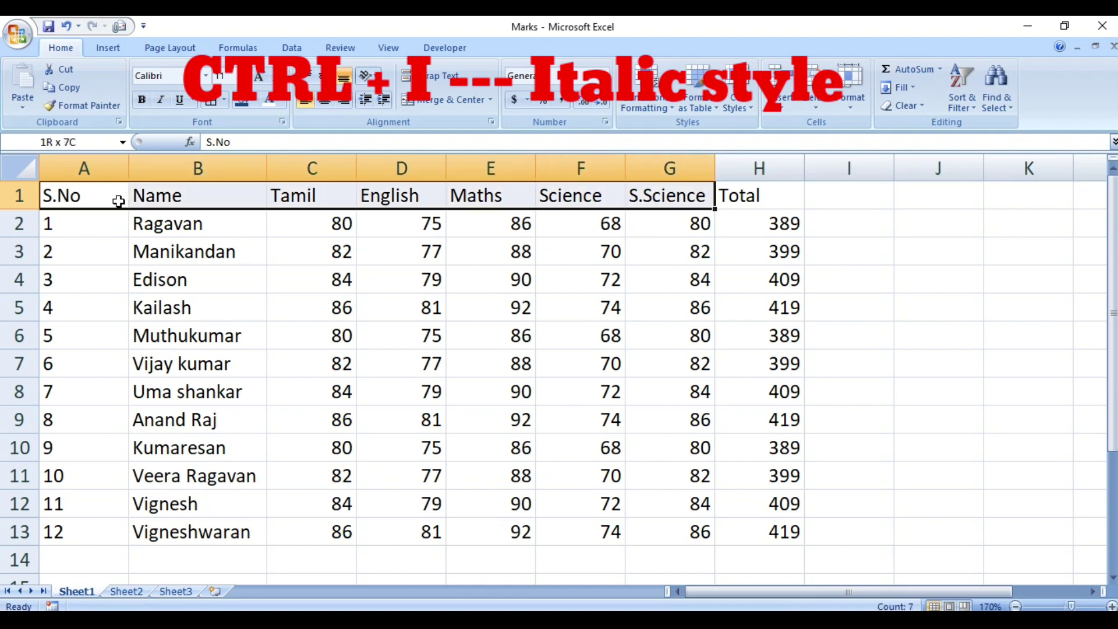
key("ctrl+shift+Down")
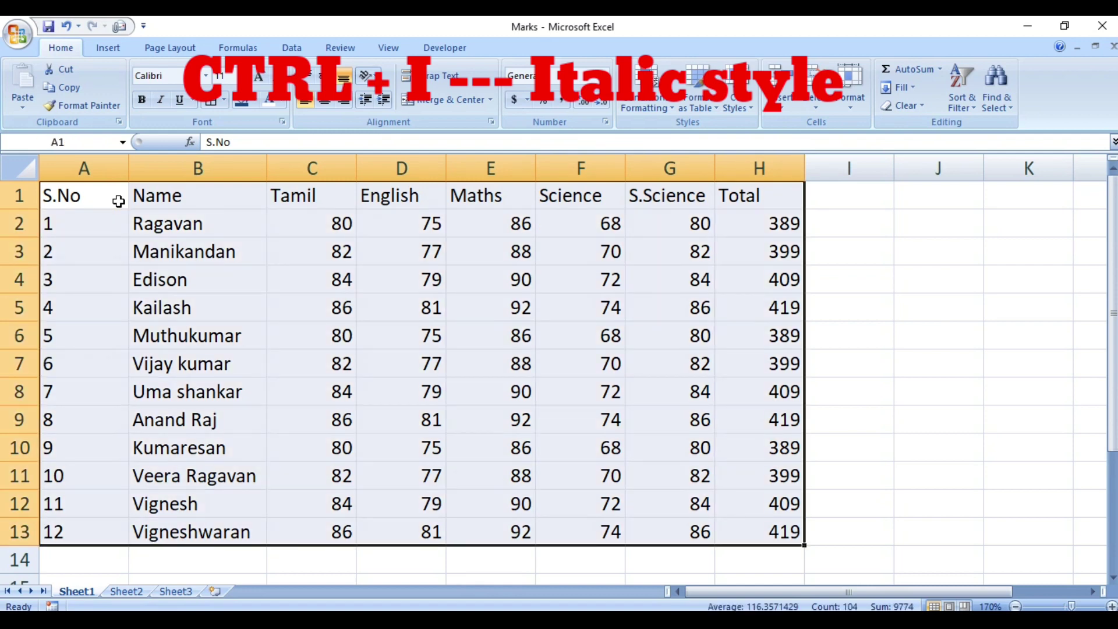
key("ctrl+i")
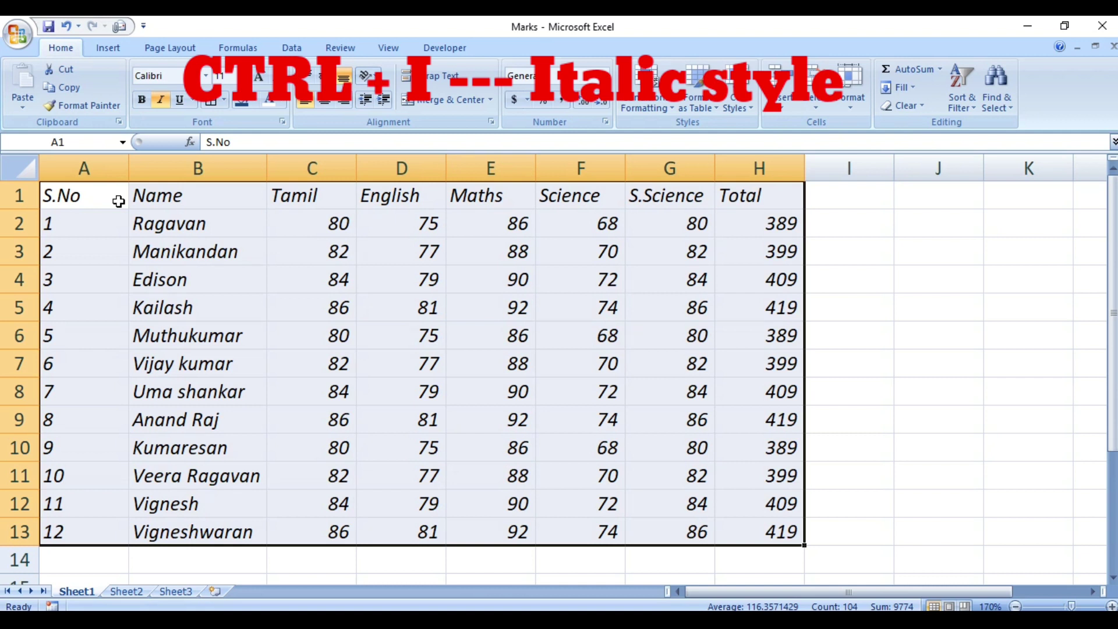
key("ctrl+i")
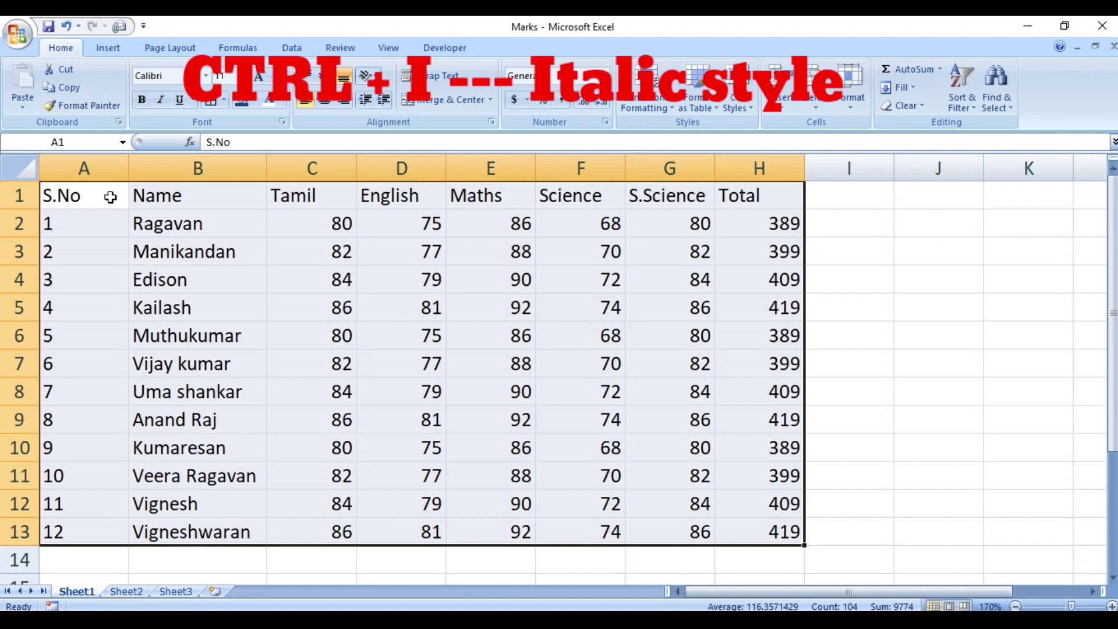
left_click(110, 197)
key("ctrl+u")
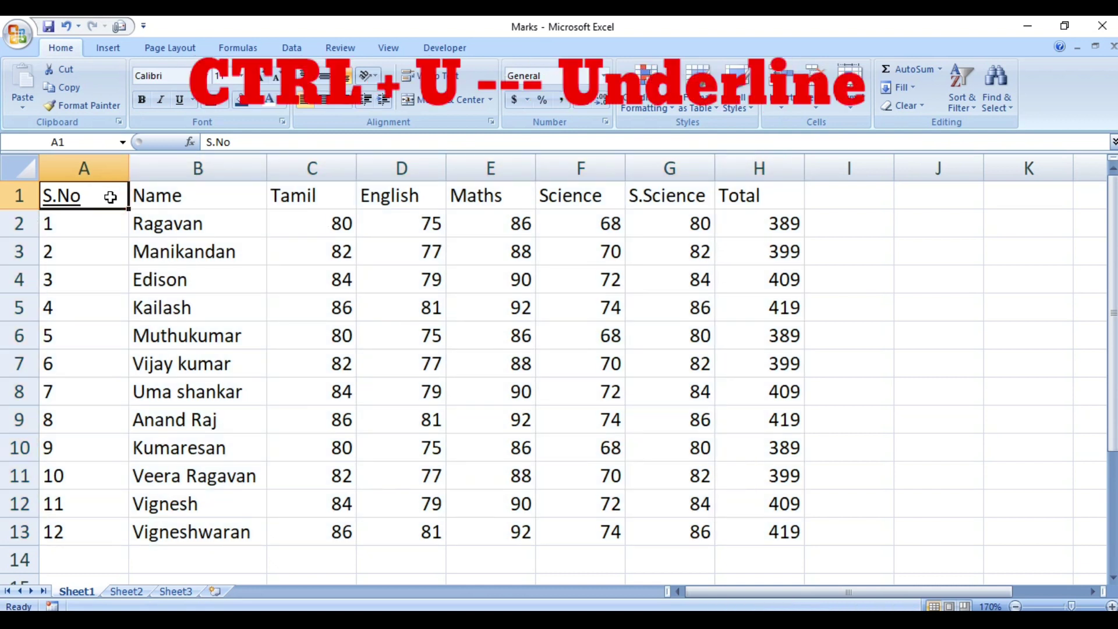
Underline the Name heading and the headings from Tamil through Total.
left_click(146, 198)
key("ctrl+u")
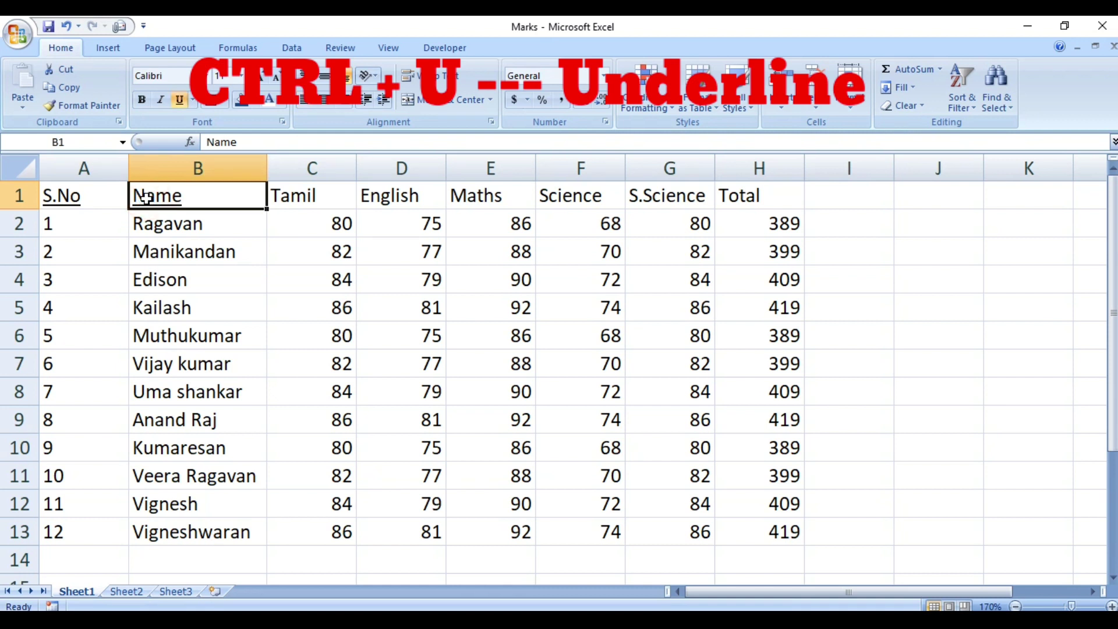
left_click(287, 198)
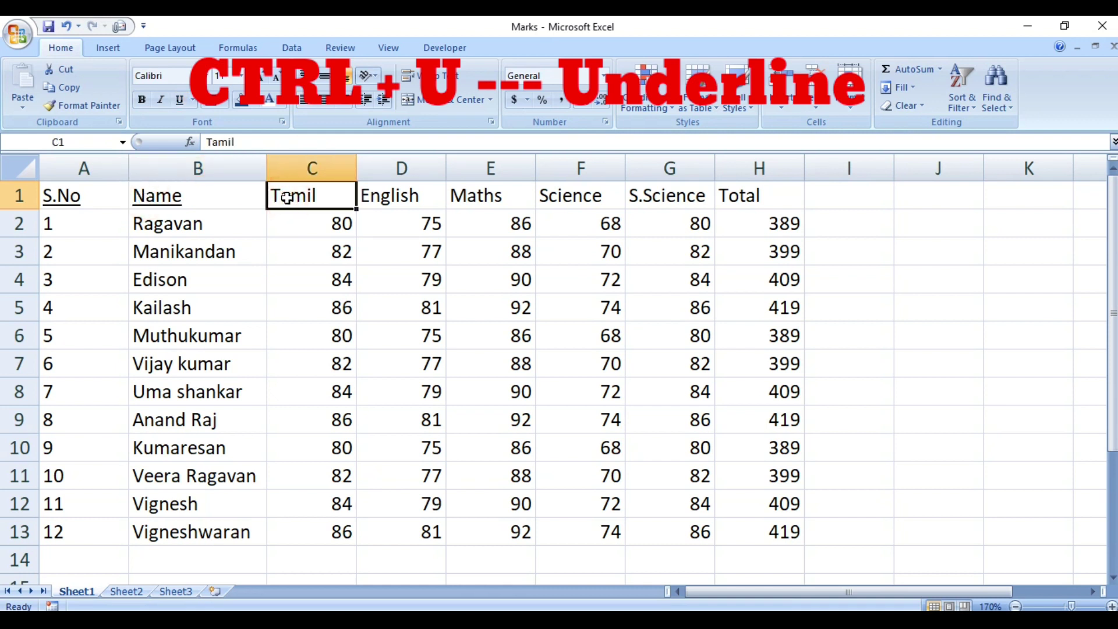
key("ctrl+u")
key("shift+Right")
key("shift+Right")
key("shift+Right")
key("shift+Right")
key("shift+Right")
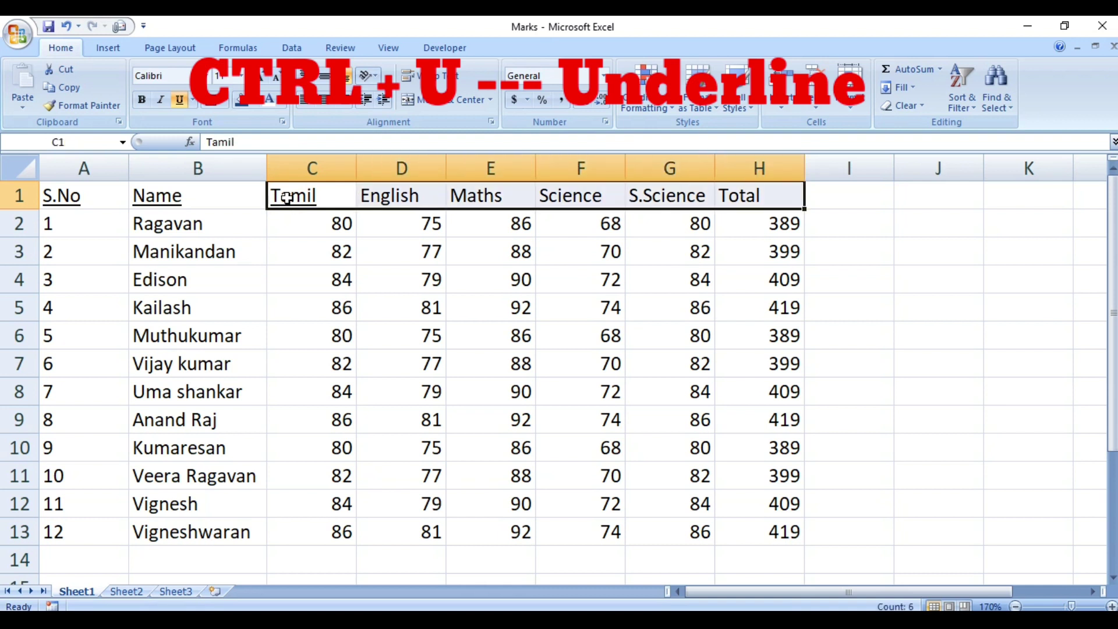
key("ctrl+u")
key("ctrl+u")
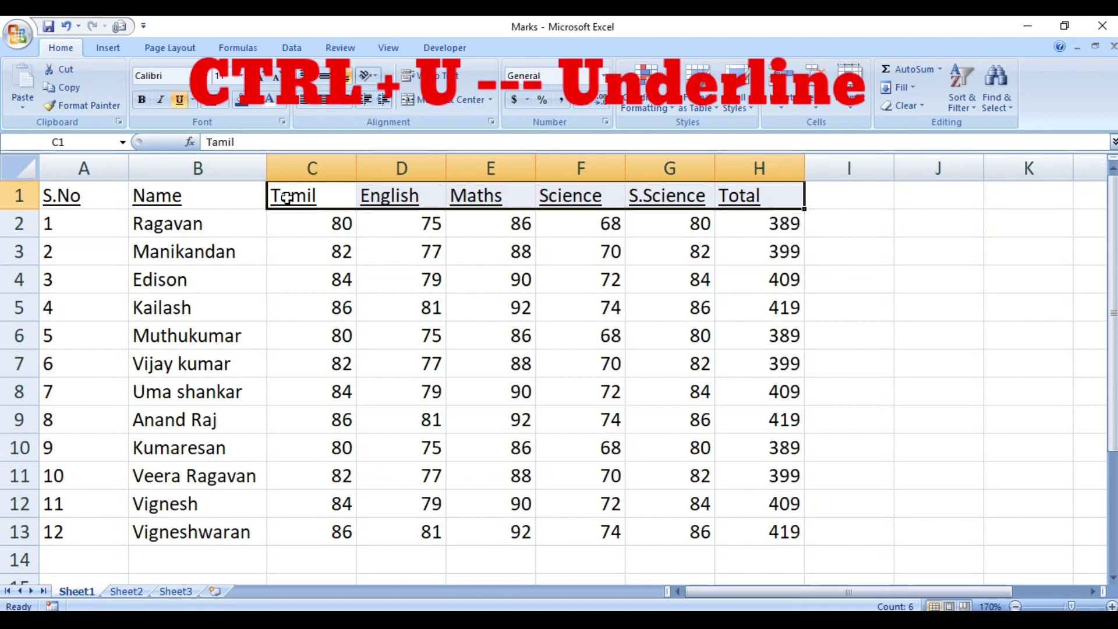
Save the Marks workbook with Ctrl+S and return to cell A1.
left_click(364, 290)
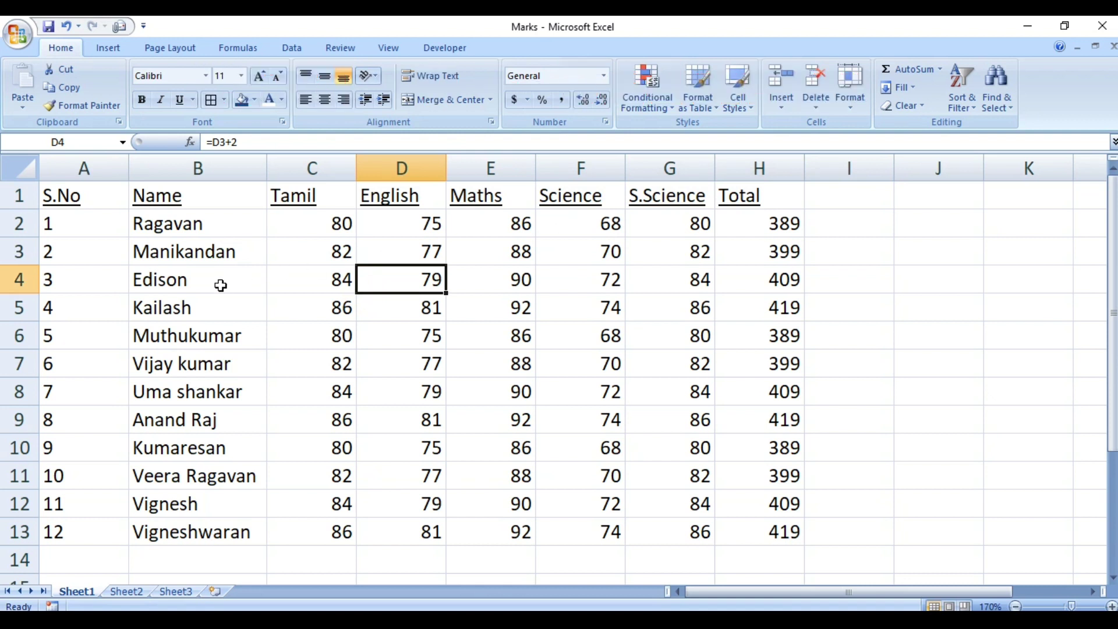
left_click(275, 286)
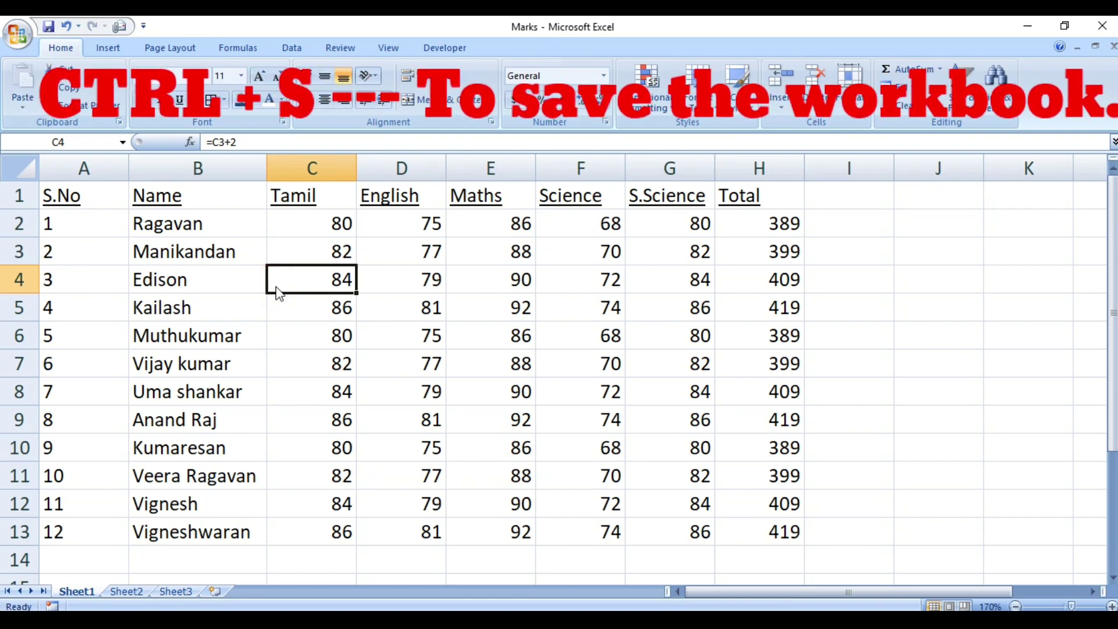
key("ctrl+s")
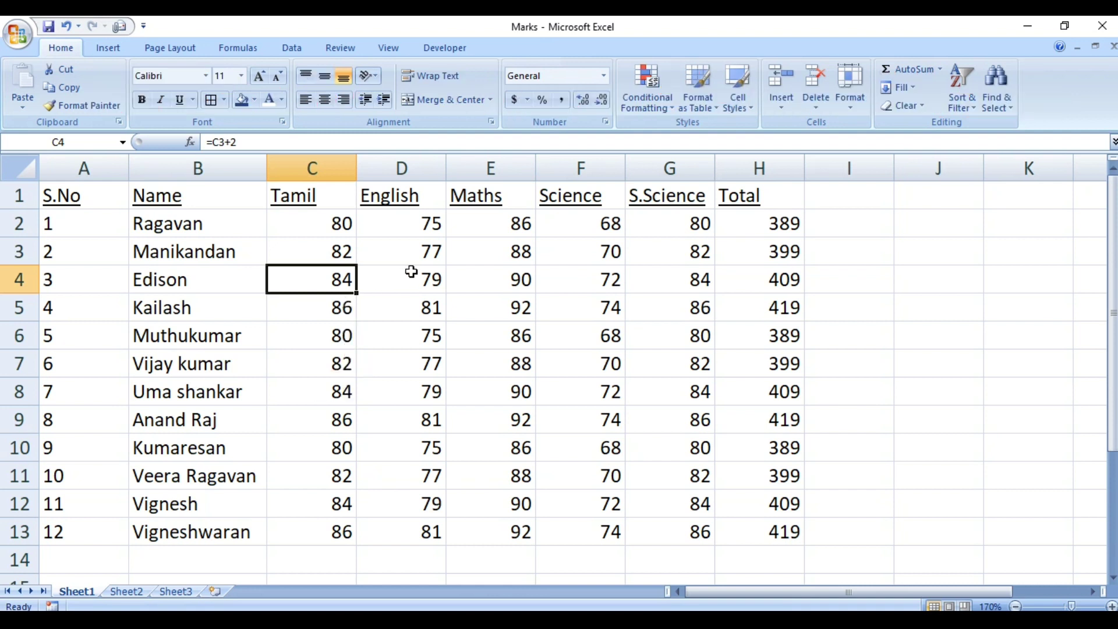
key("ctrl+Home")
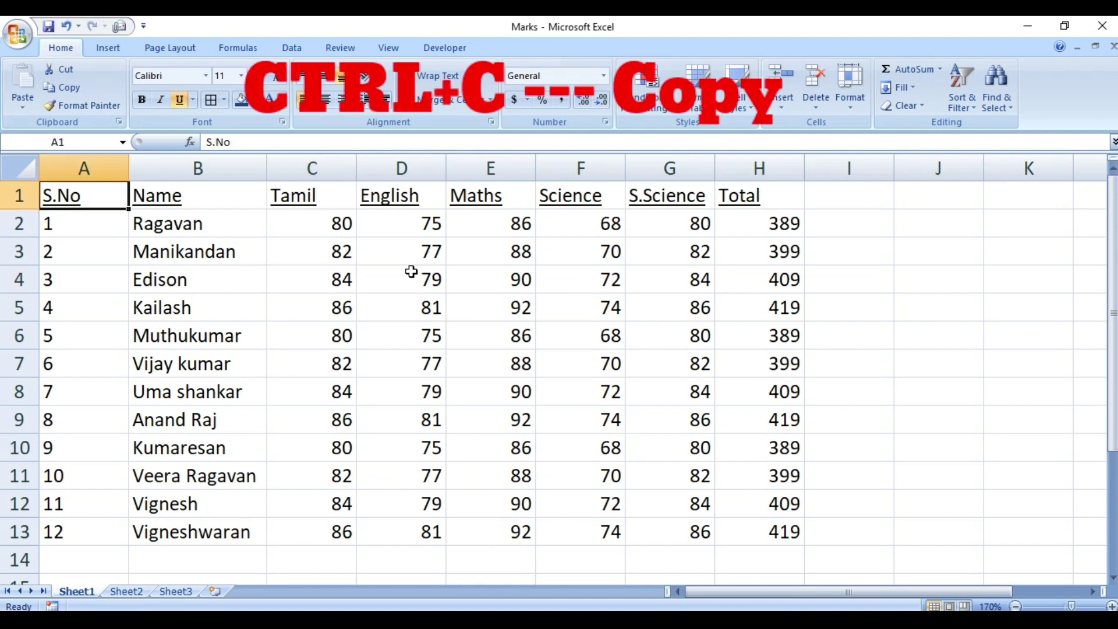
Copy the S.No heading into empty cell J1.
key("ctrl+c")
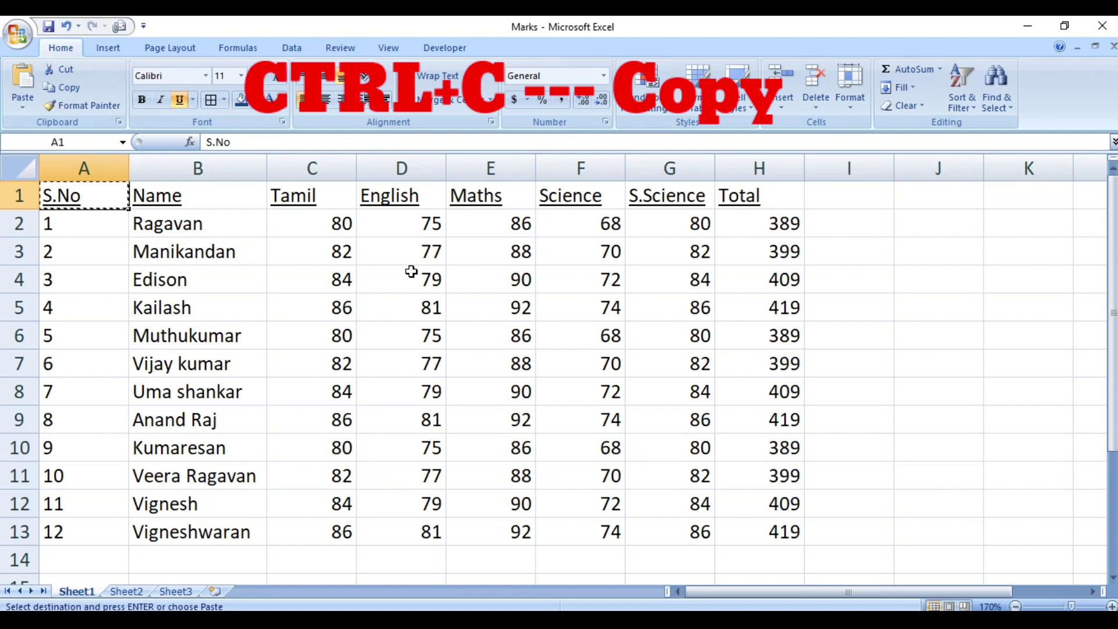
key("Right")
key("Right")
key("Right")
key("Right")
key("Right")
key("Right")
key("Right")
key("Right")
key("Right")
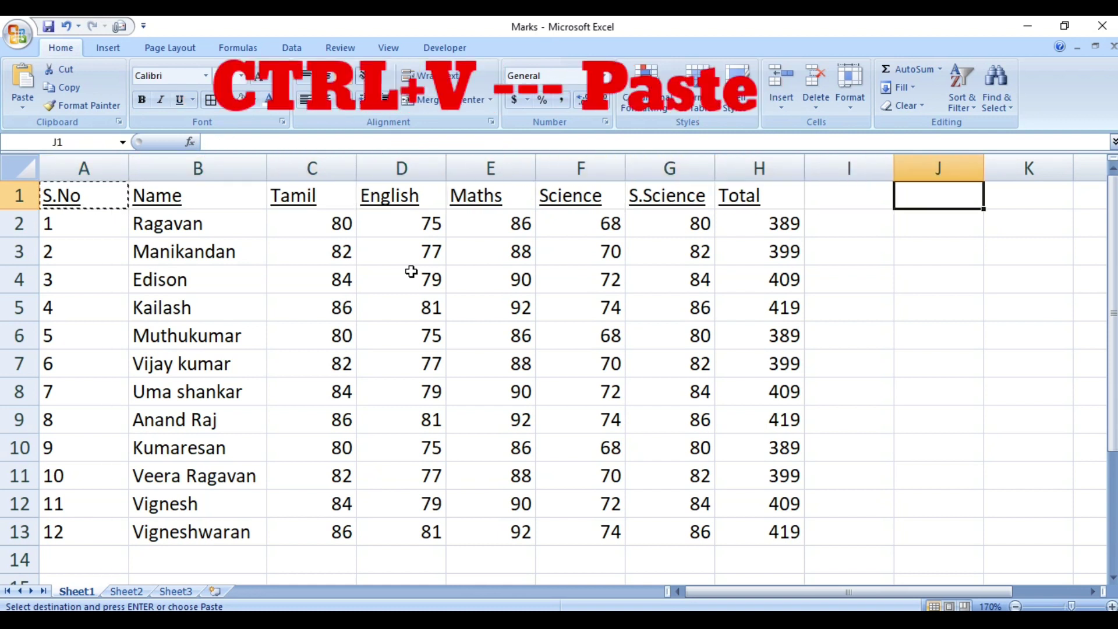
key("ctrl+v")
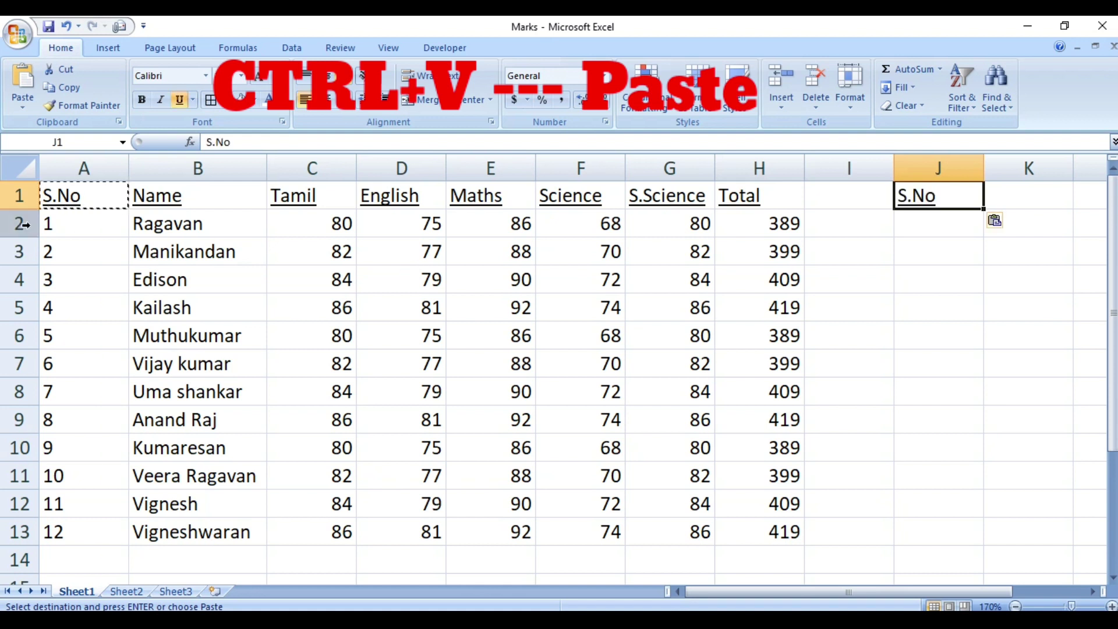
left_click(88, 196)
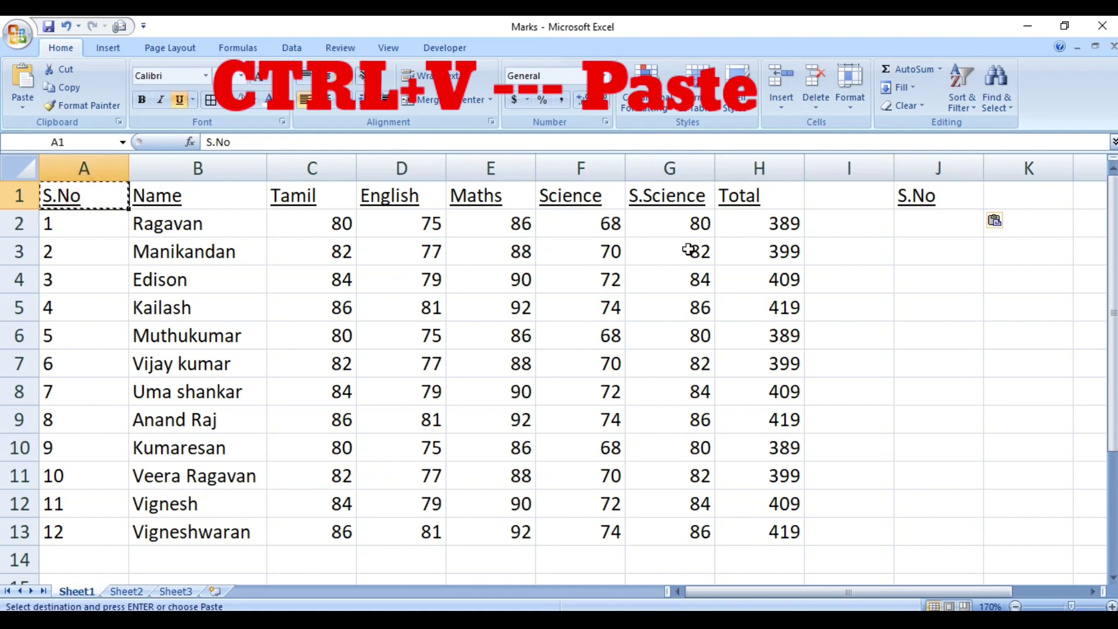
Move the pasted S.No heading from J1 down to J4.
left_click(961, 196)
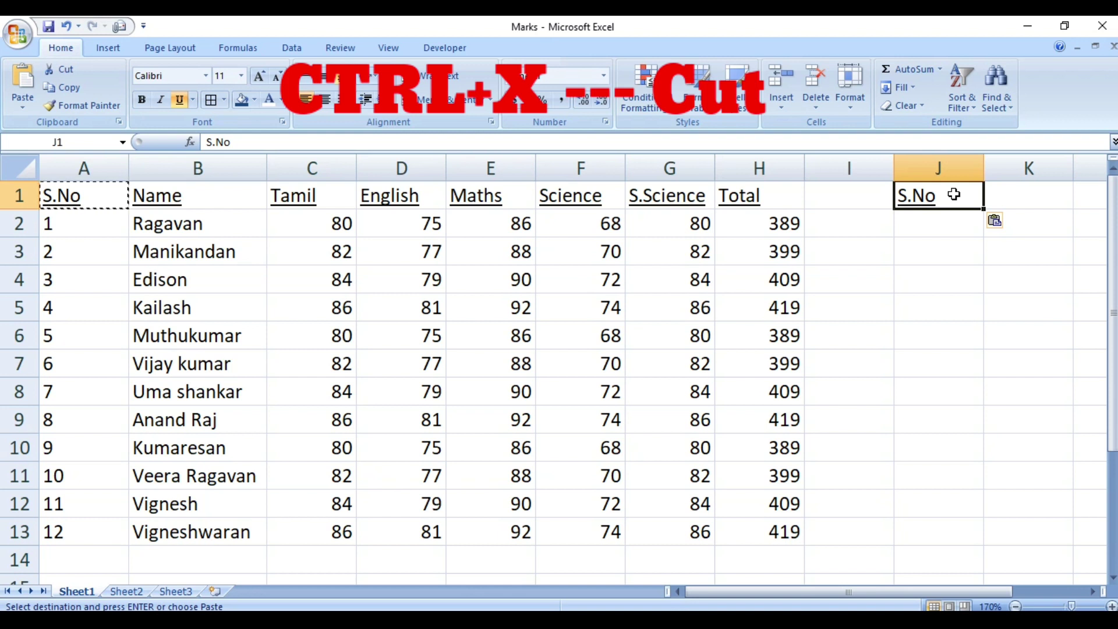
key("ctrl+x")
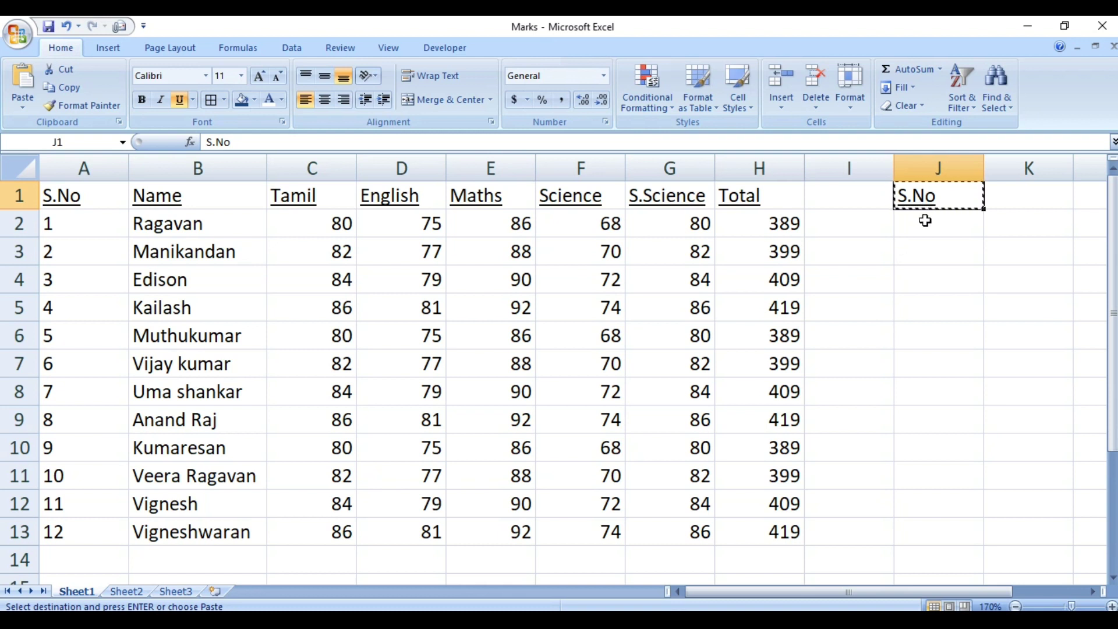
left_click(927, 280)
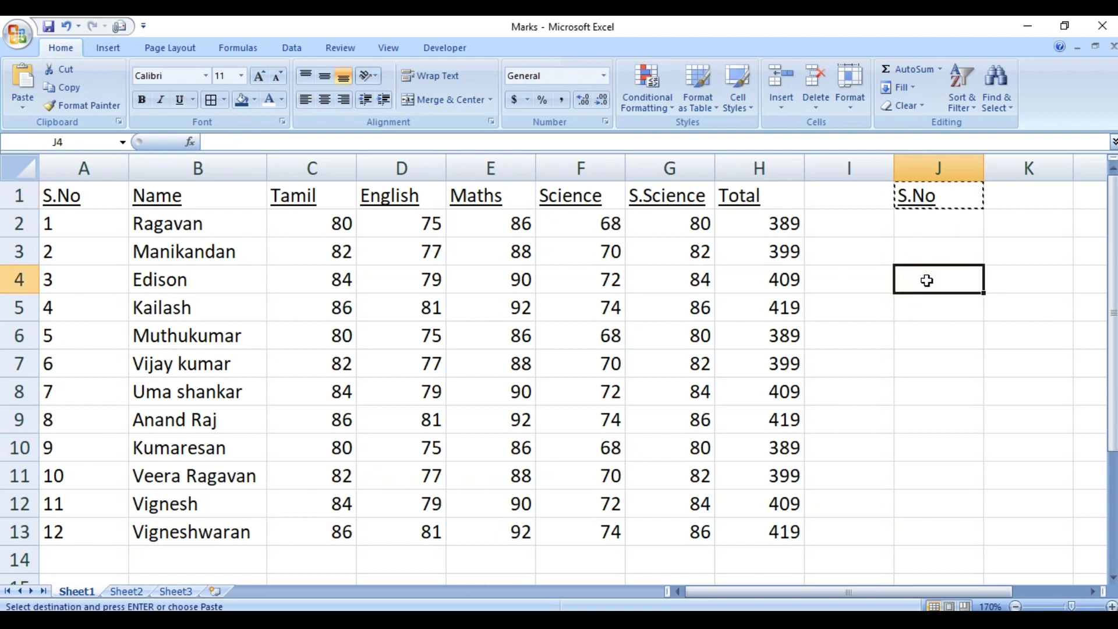
key("ctrl+v")
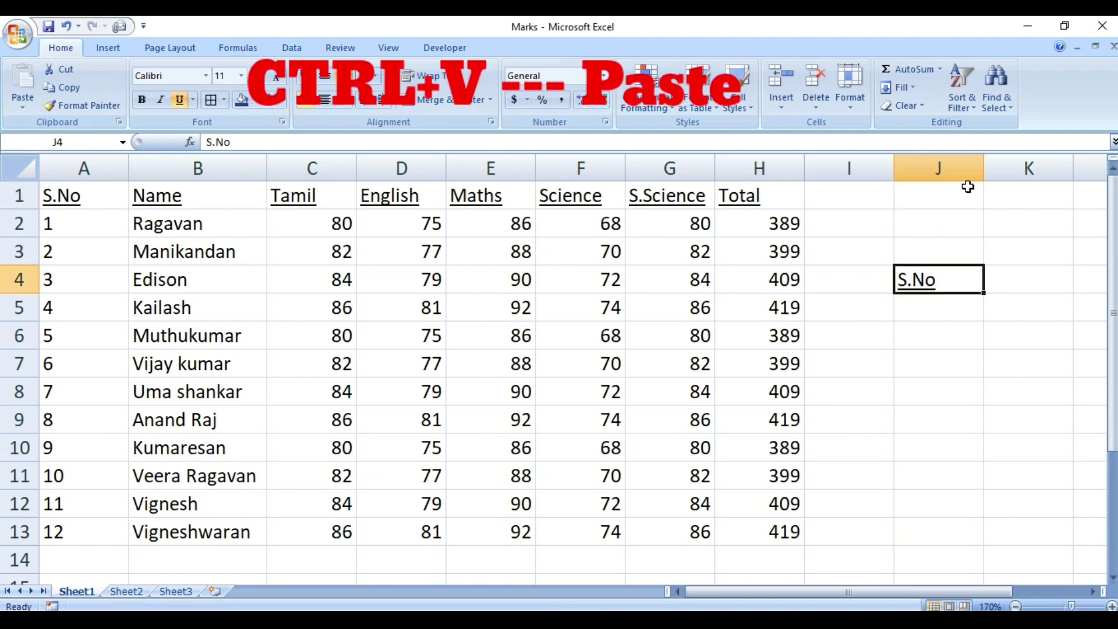
Delete the S.No copy from cell J4.
left_click(967, 187)
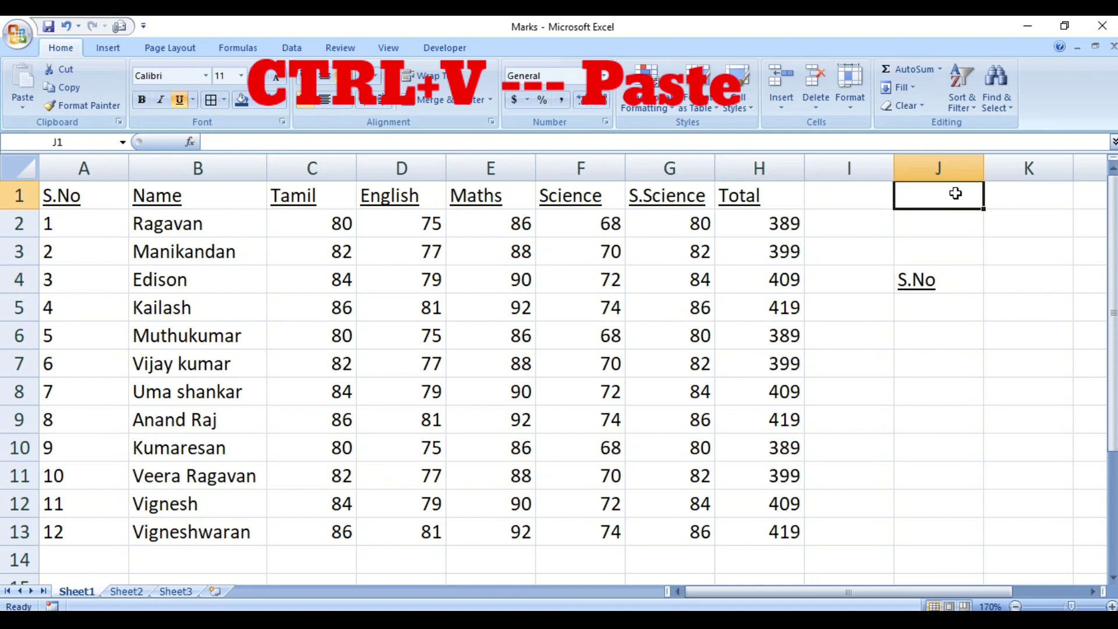
left_click(103, 208)
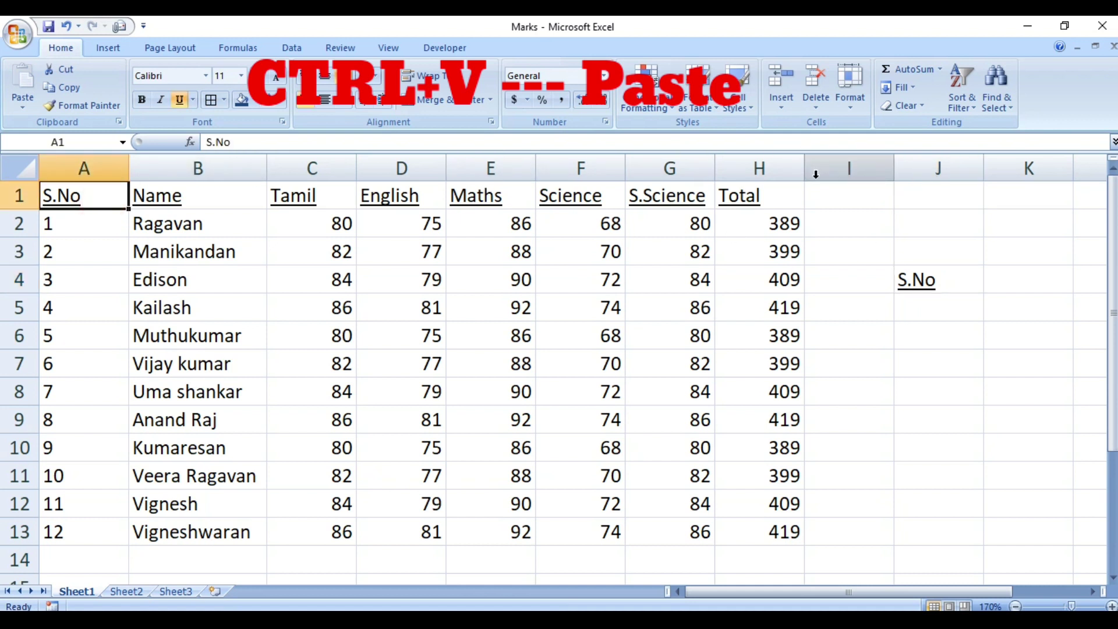
left_click(935, 198)
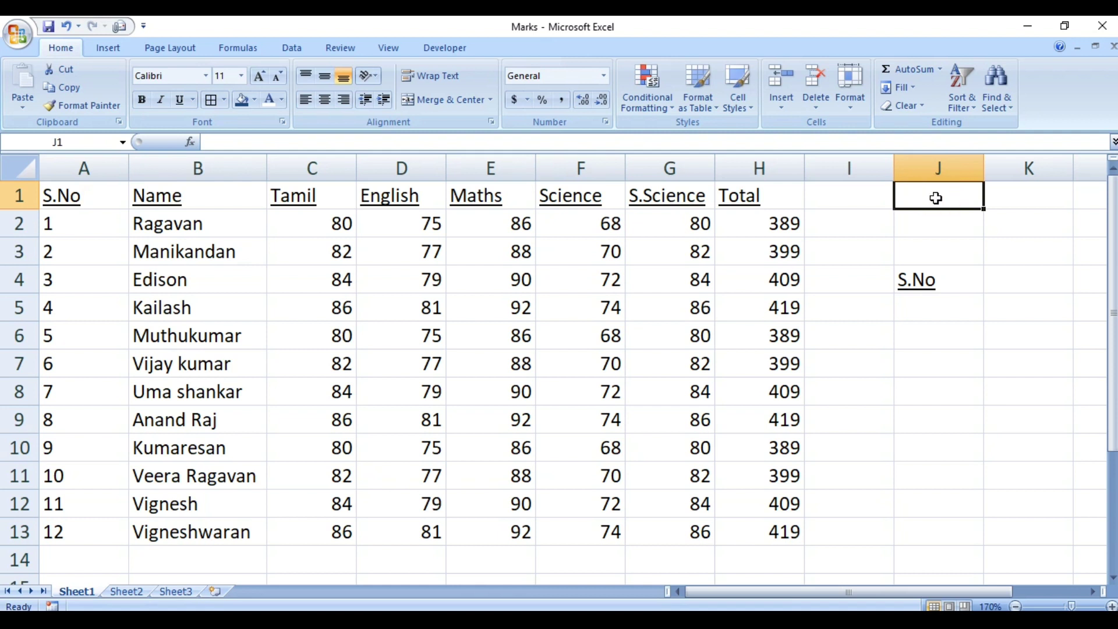
left_click(923, 283)
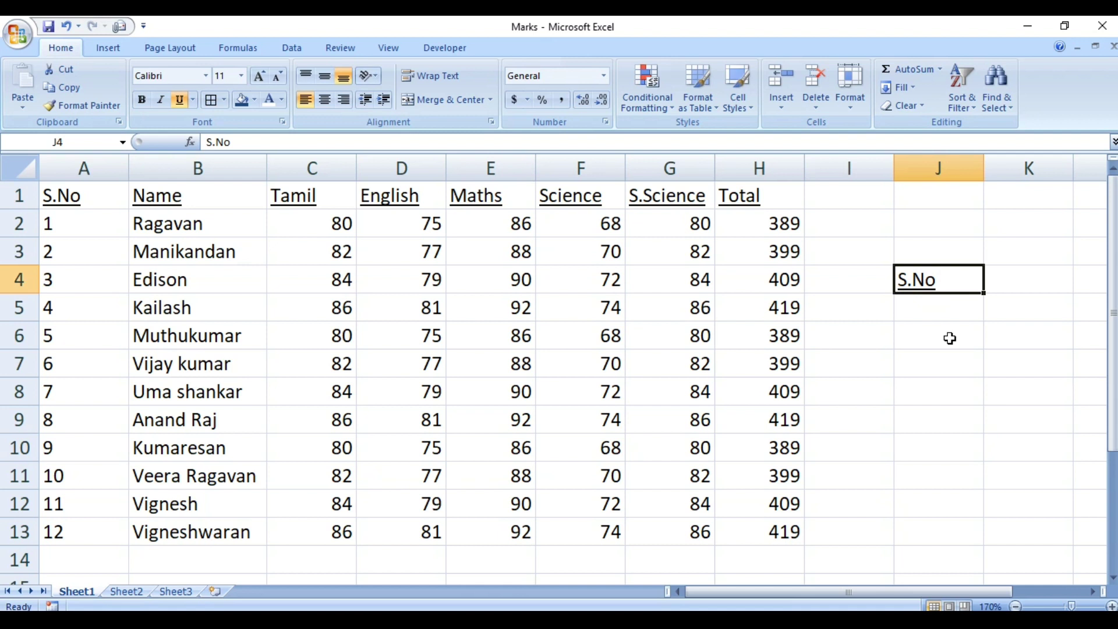
key("Delete")
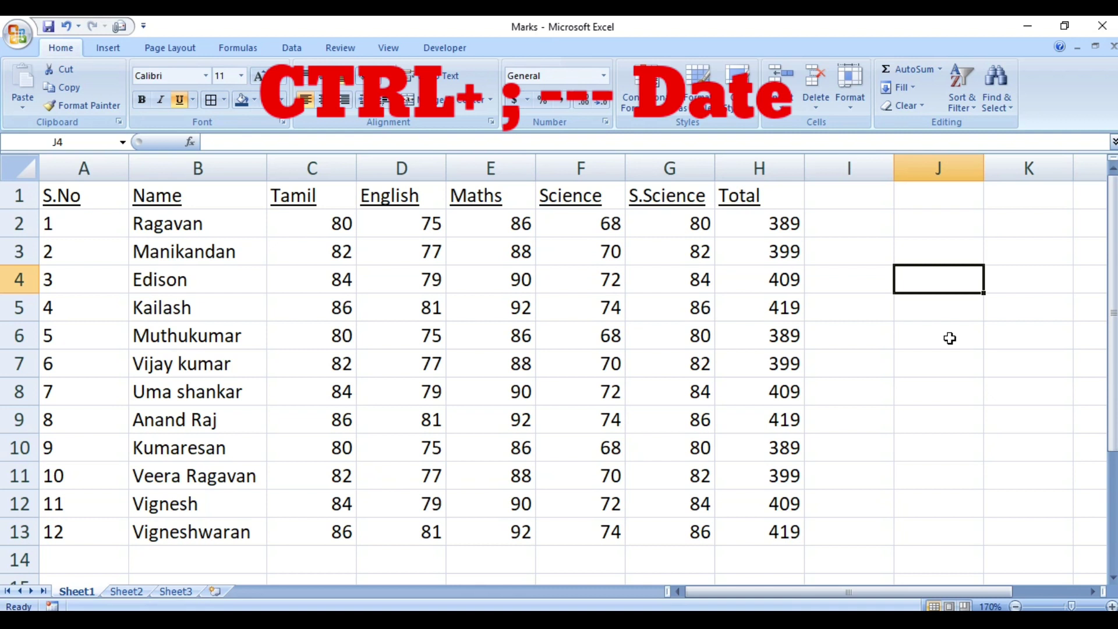
key("ctrl+semicolon")
key("Return")
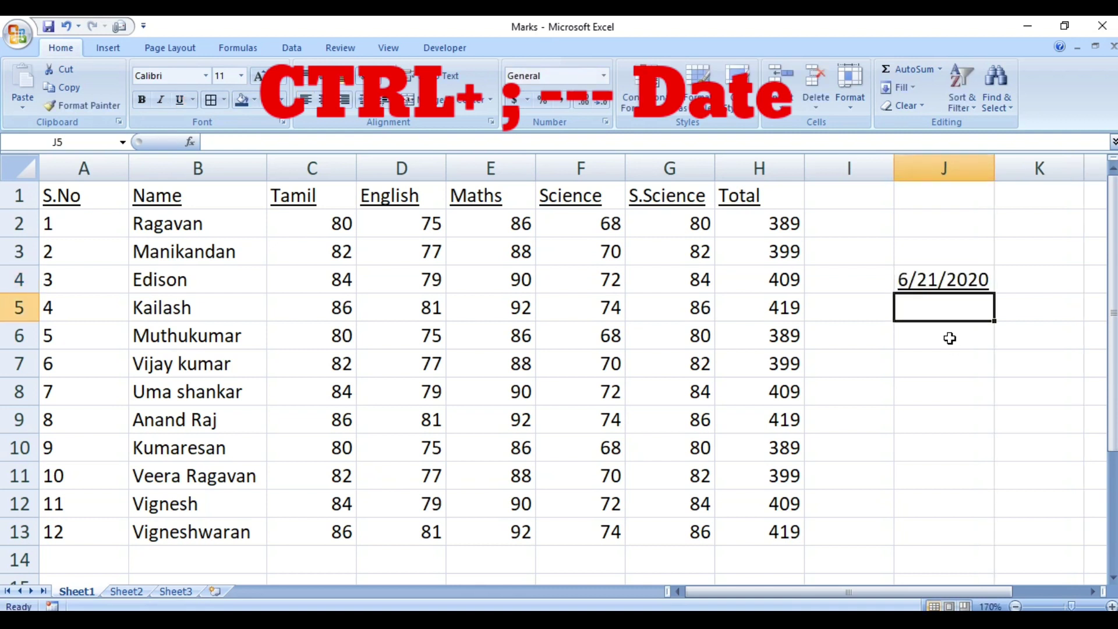
key("Up")
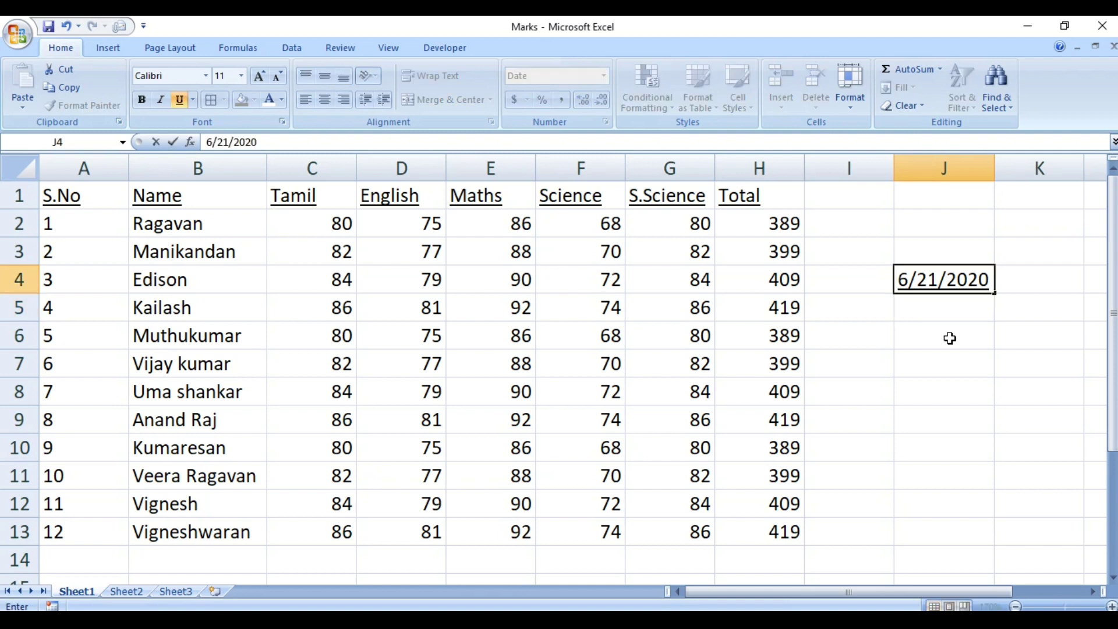
key("Down")
left_click(949, 339)
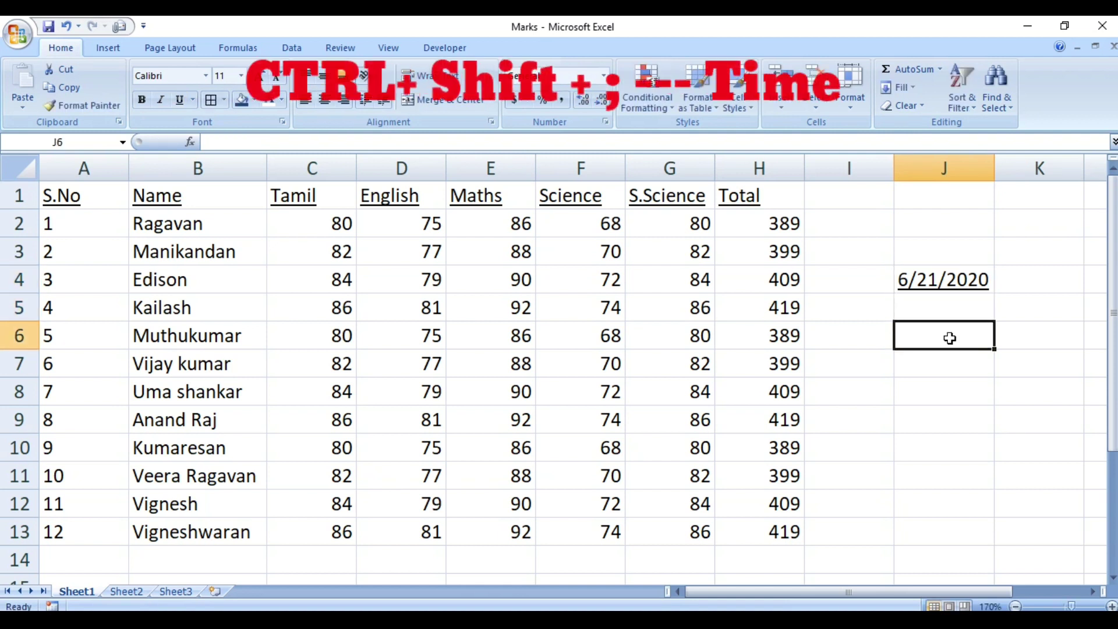
key("ctrl+shift+semicolon")
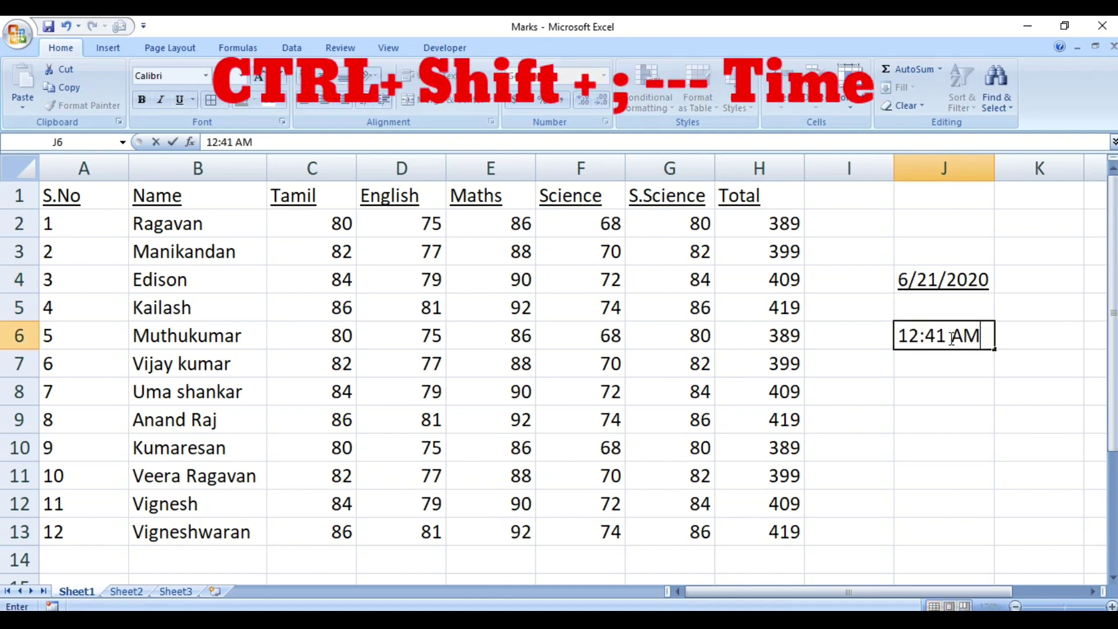
key("Return")
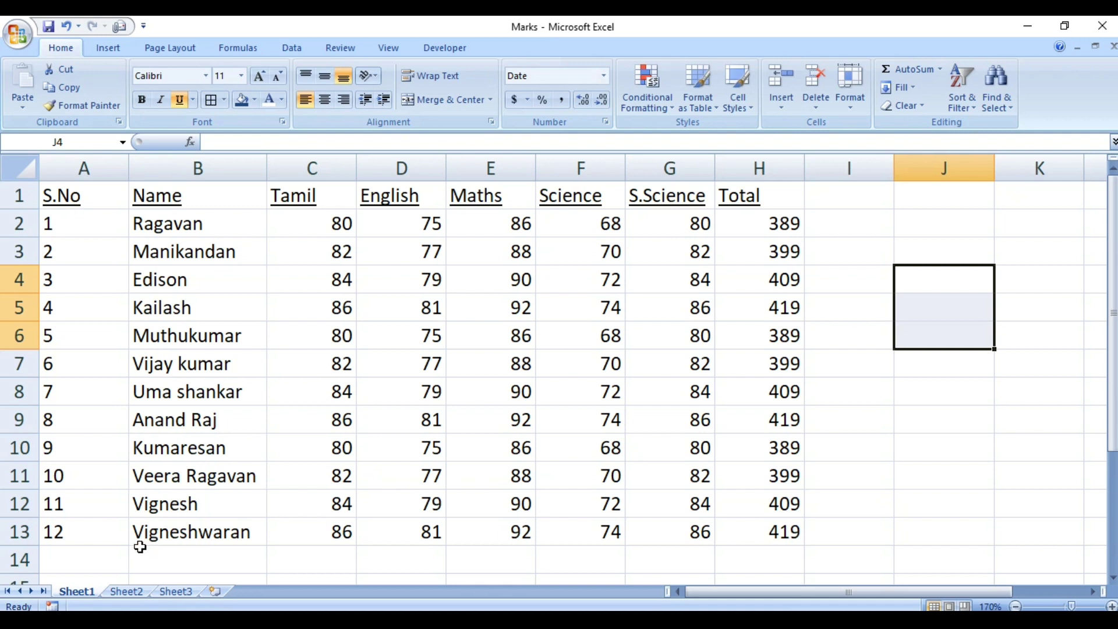
Enter serial number 13 in cell A14.
left_click(102, 552)
scroll(102, 552, "down", 1)
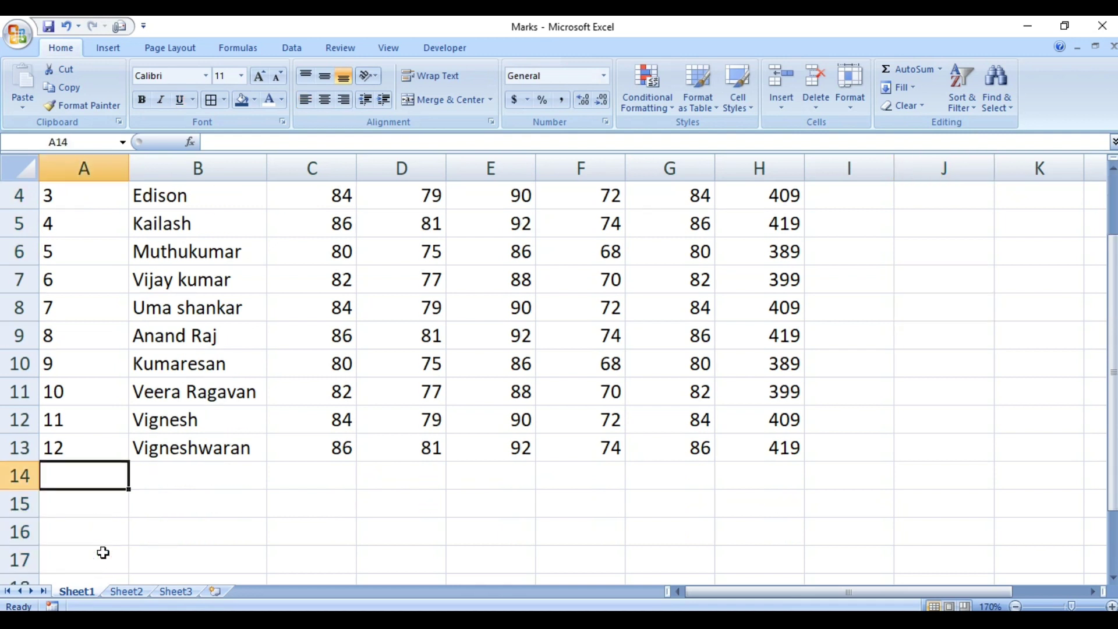
type("13")
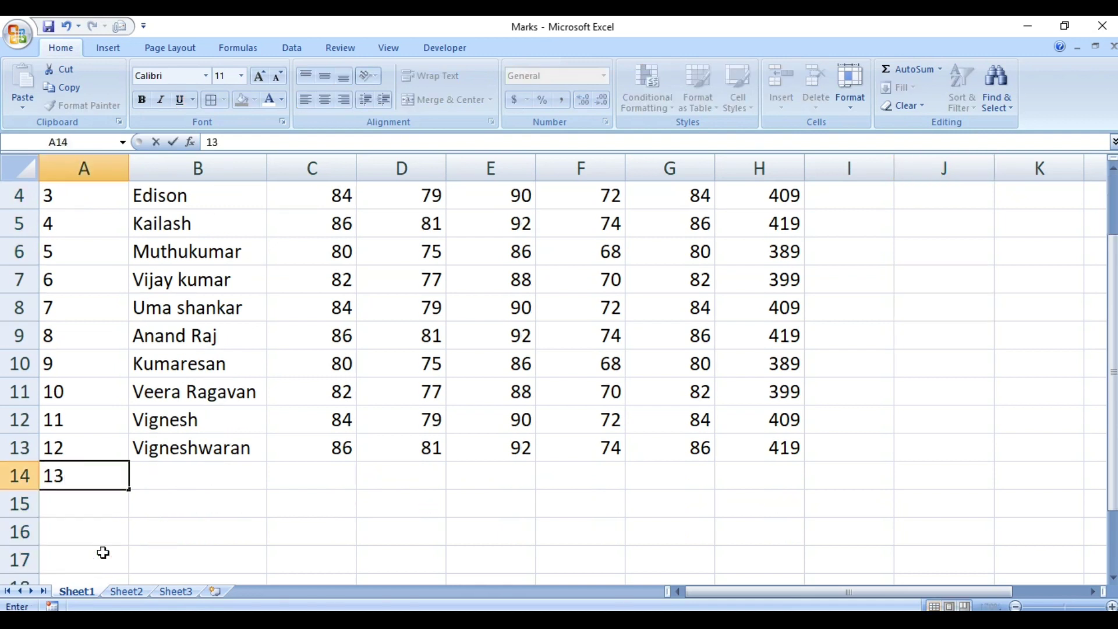
key("Tab")
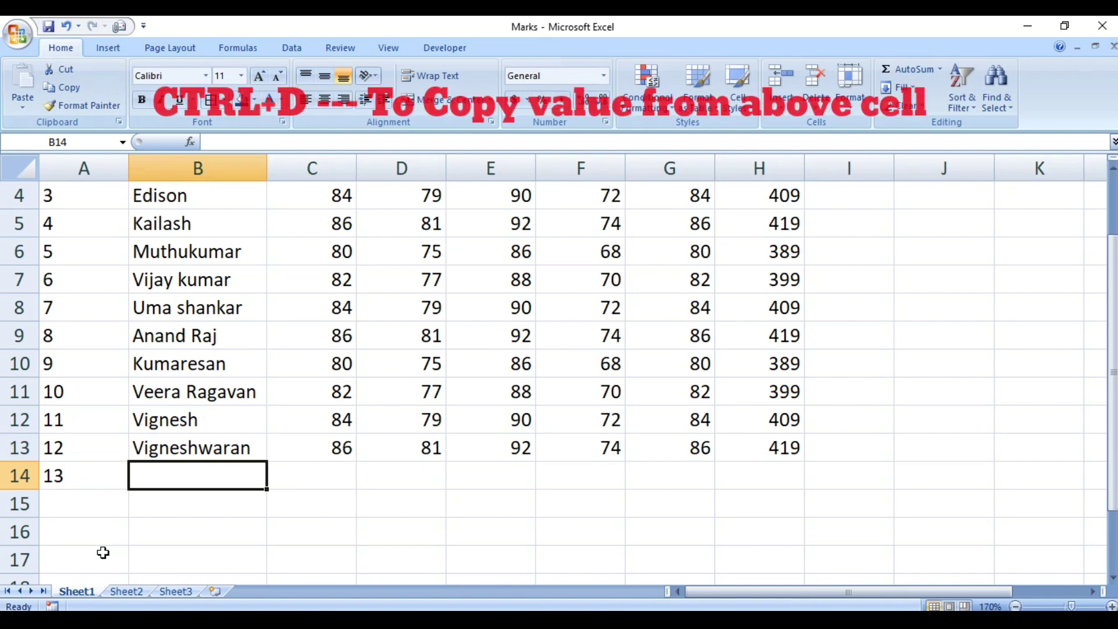
Fill B14 with the name above and C14 with the Tamil mark 86 using Ctrl+D.
key("ctrl+d")
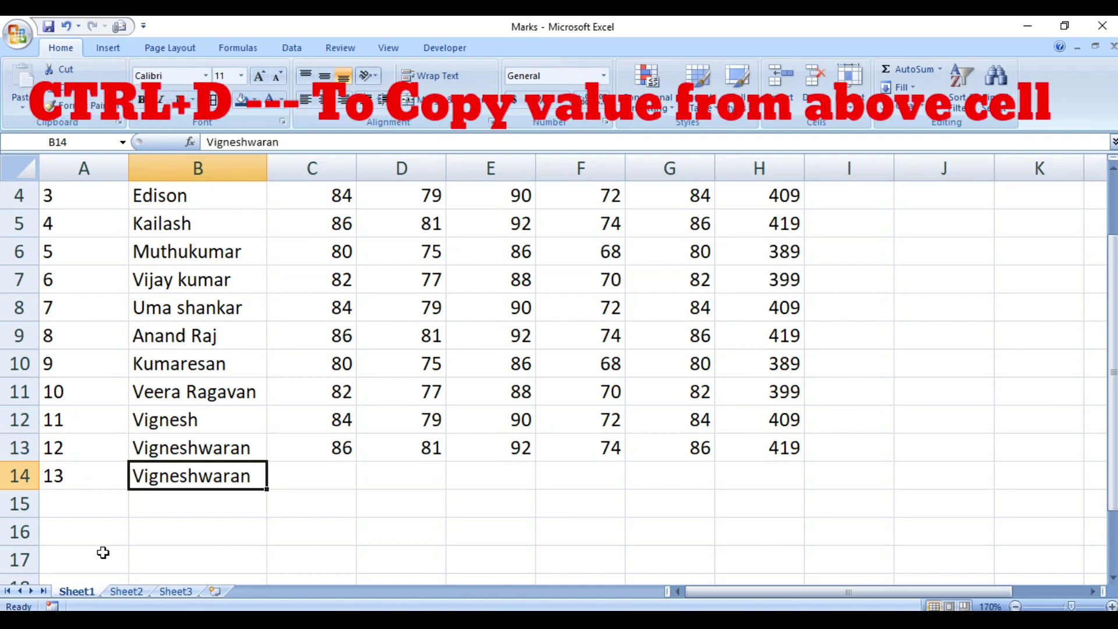
left_click(165, 447)
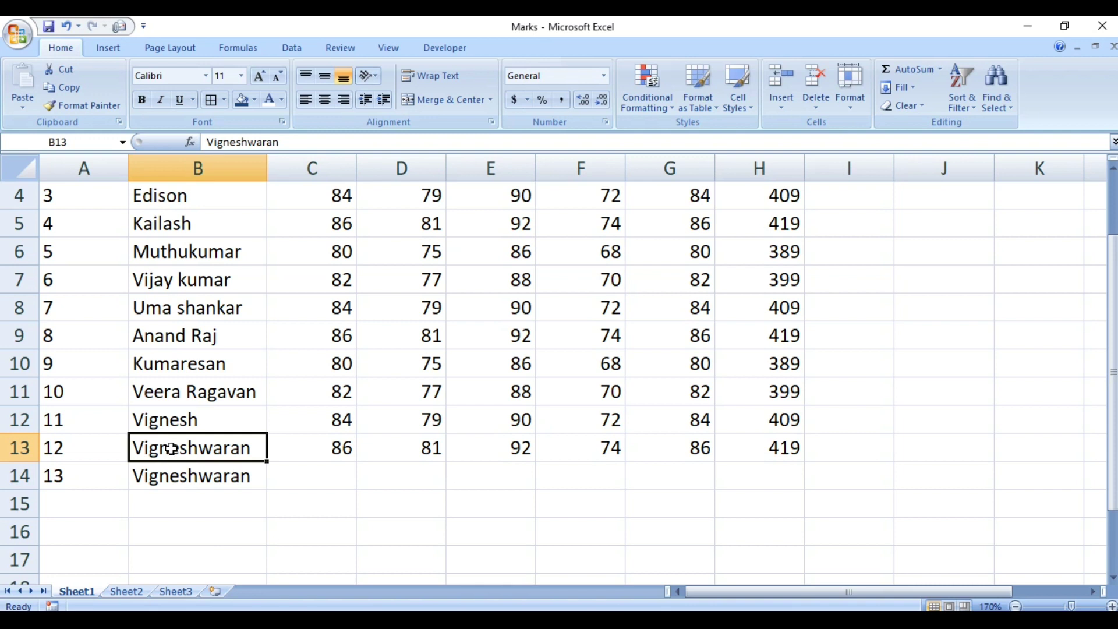
left_click(170, 477)
left_click(309, 476)
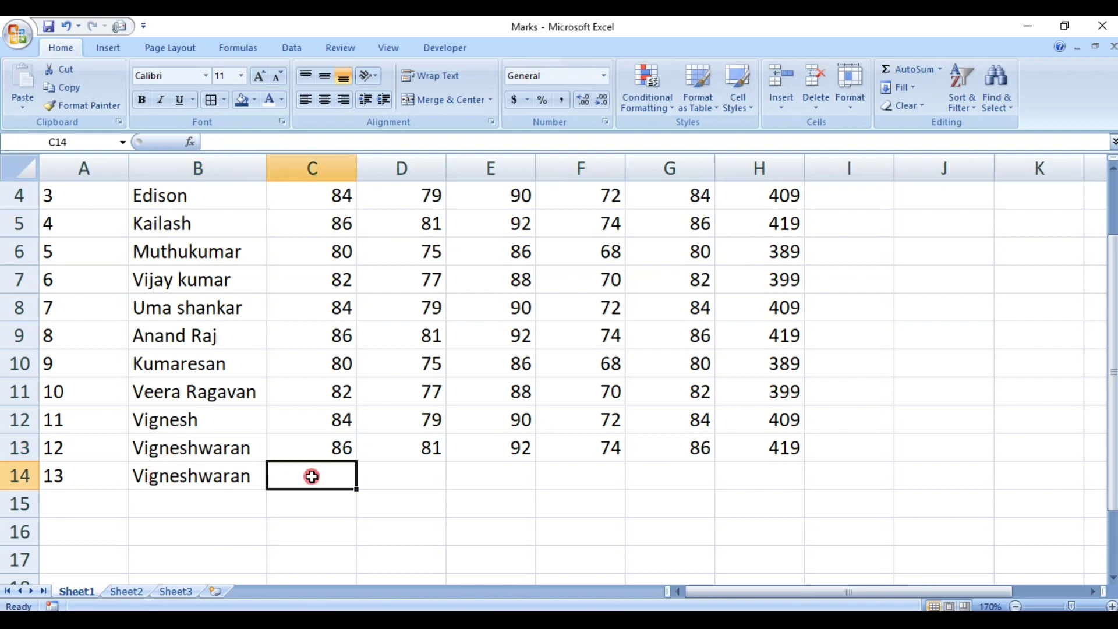
key("ctrl+d")
Copy 86 from C14 into D14 with Ctrl+R.
left_click(393, 476)
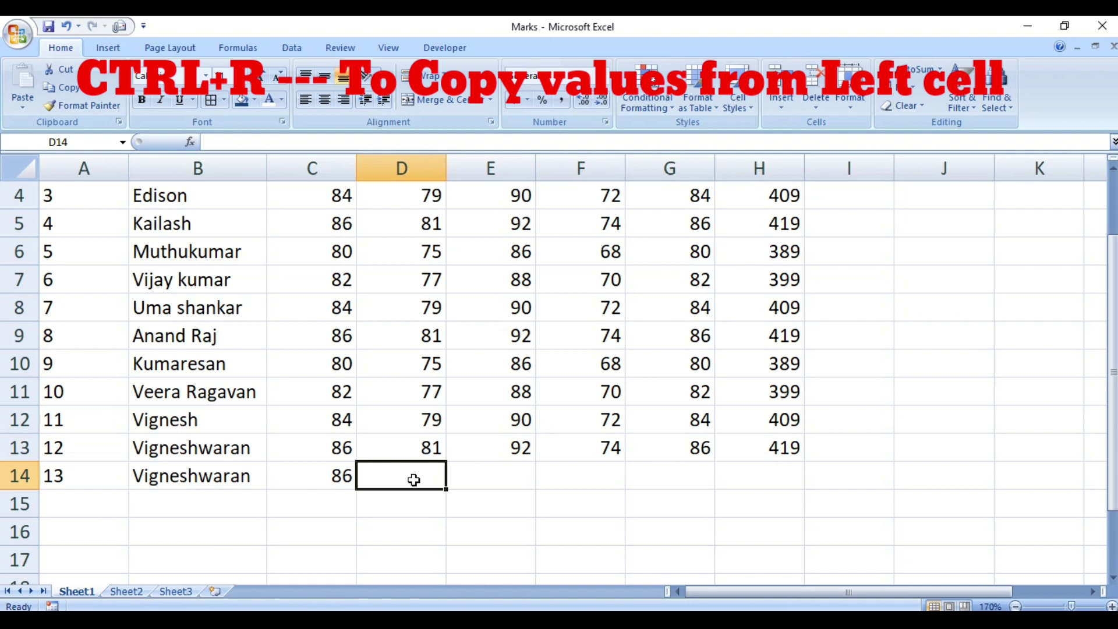
key("ctrl+r")
left_click(336, 476)
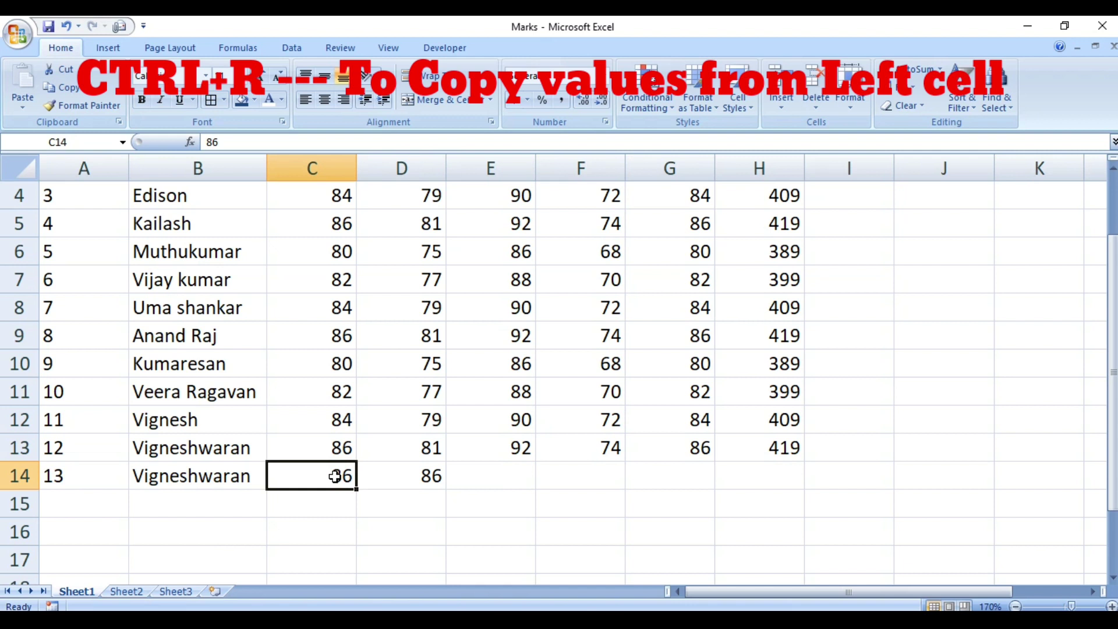
left_click(404, 477)
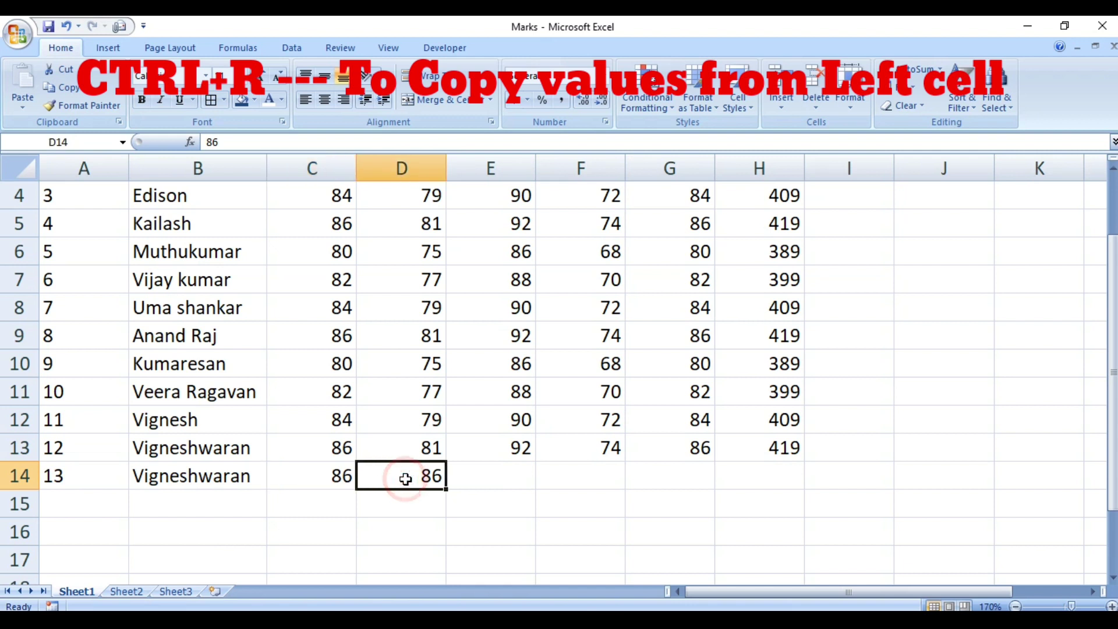
Fill E14 through H14 with 86 and return to cell A1.
left_click(472, 477)
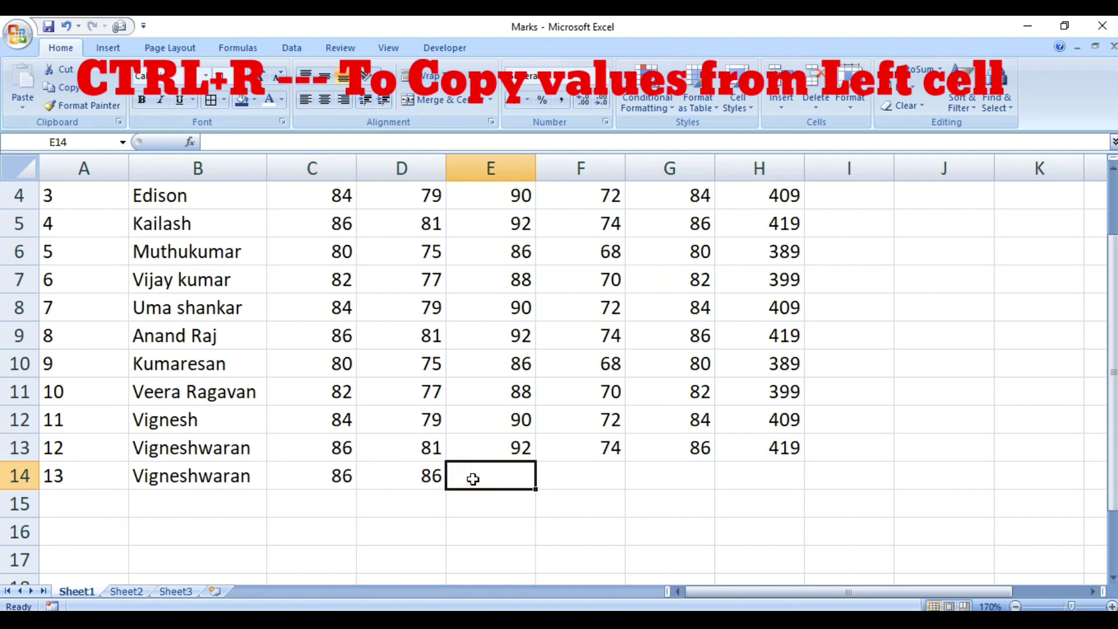
key("ctrl+r")
key("shift+Right")
key("shift+Right")
key("shift+Right")
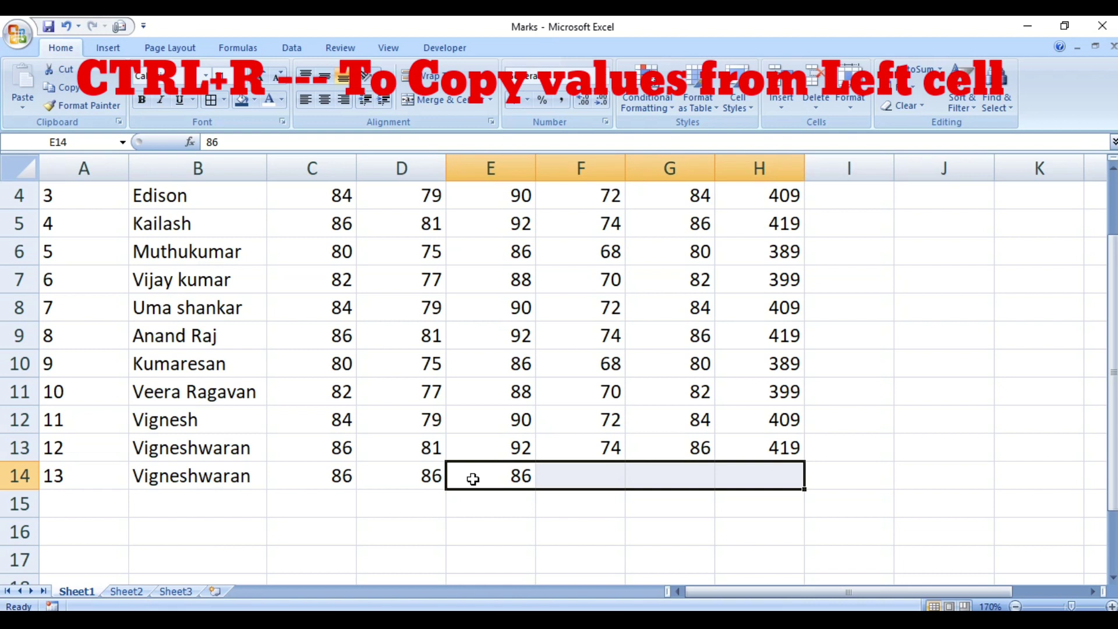
key("ctrl+r")
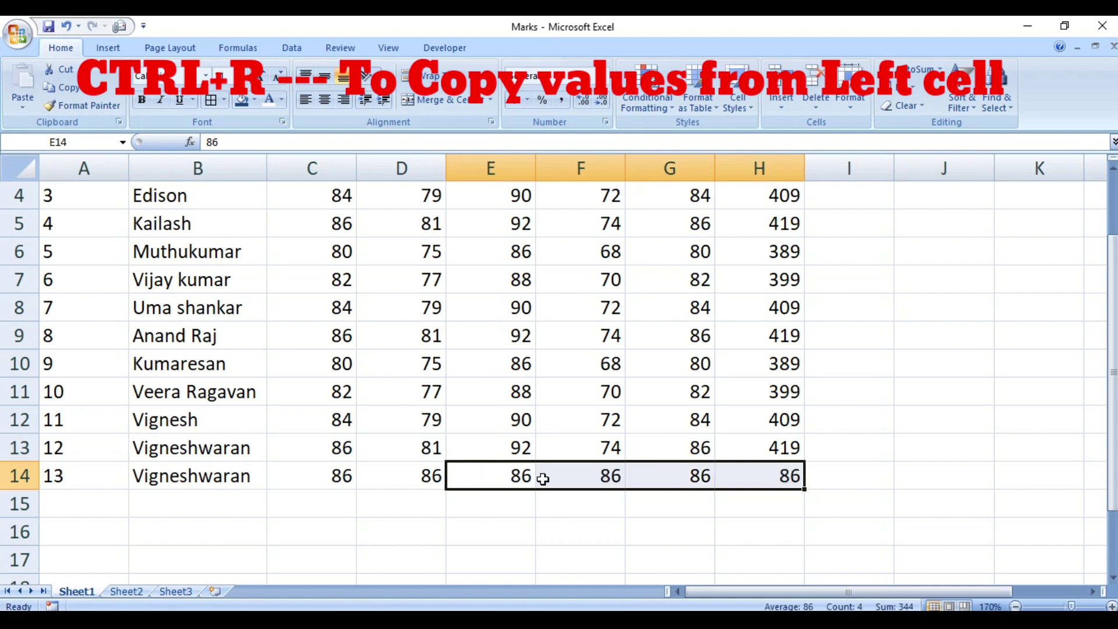
left_click(569, 478)
key("Right")
key("Right")
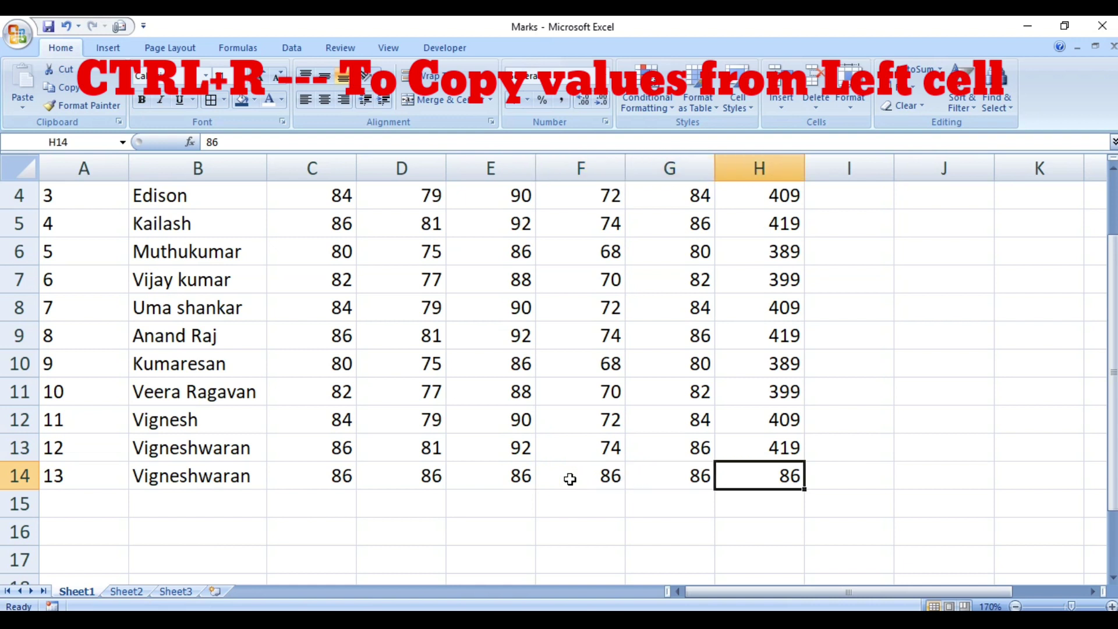
key("ctrl+Home")
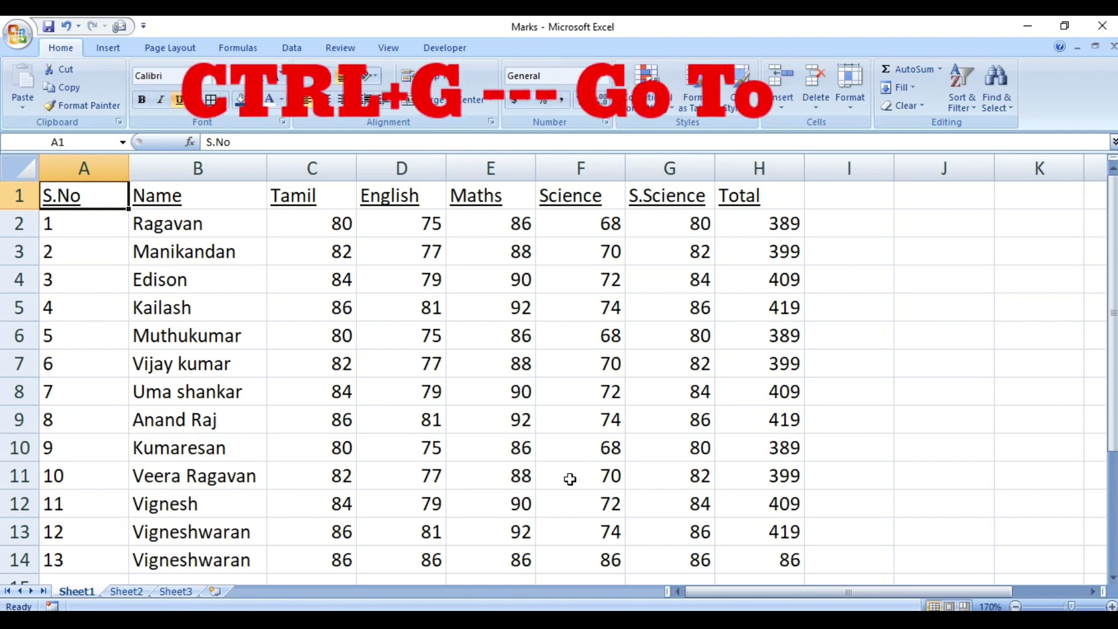
Use Go To to jump to cell C3, then to the last used cell.
key("ctrl+g")
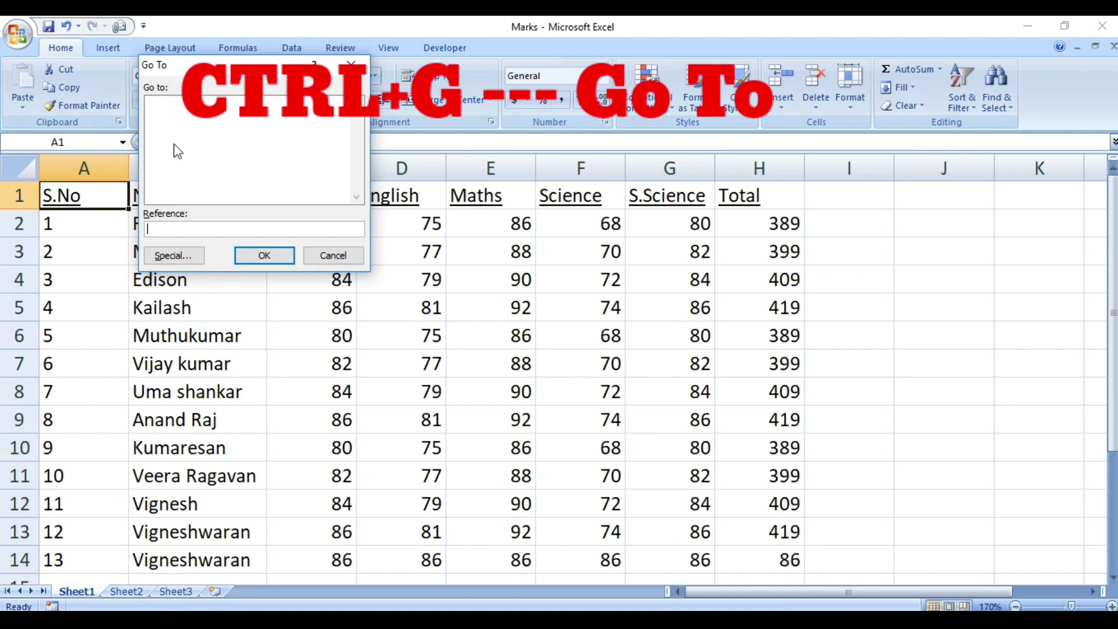
left_click_drag(219, 74, 557, 258)
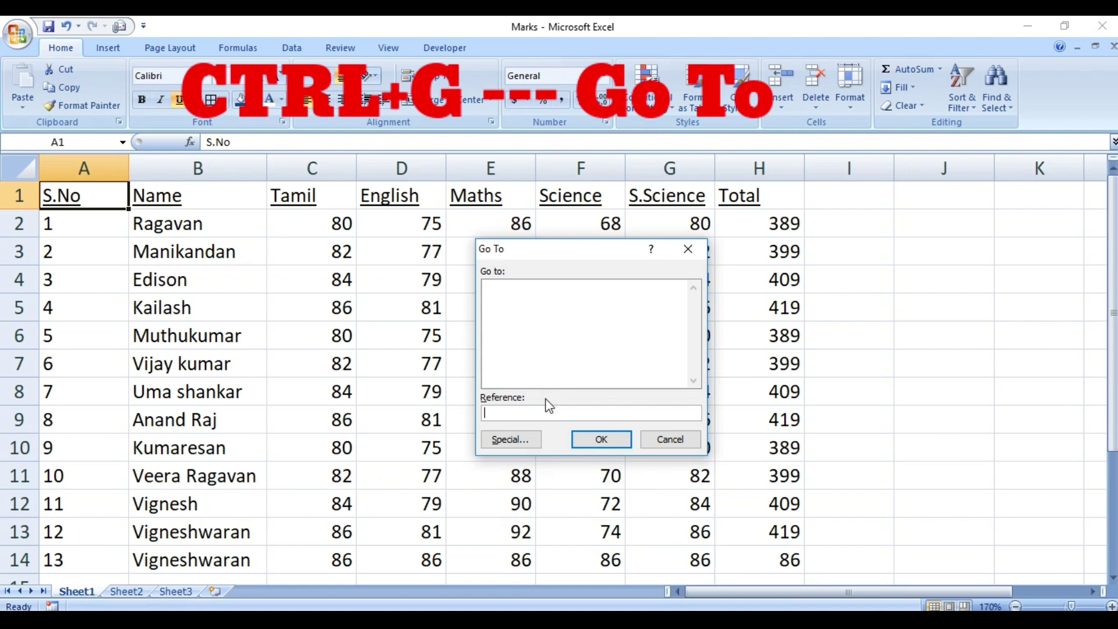
type("c3")
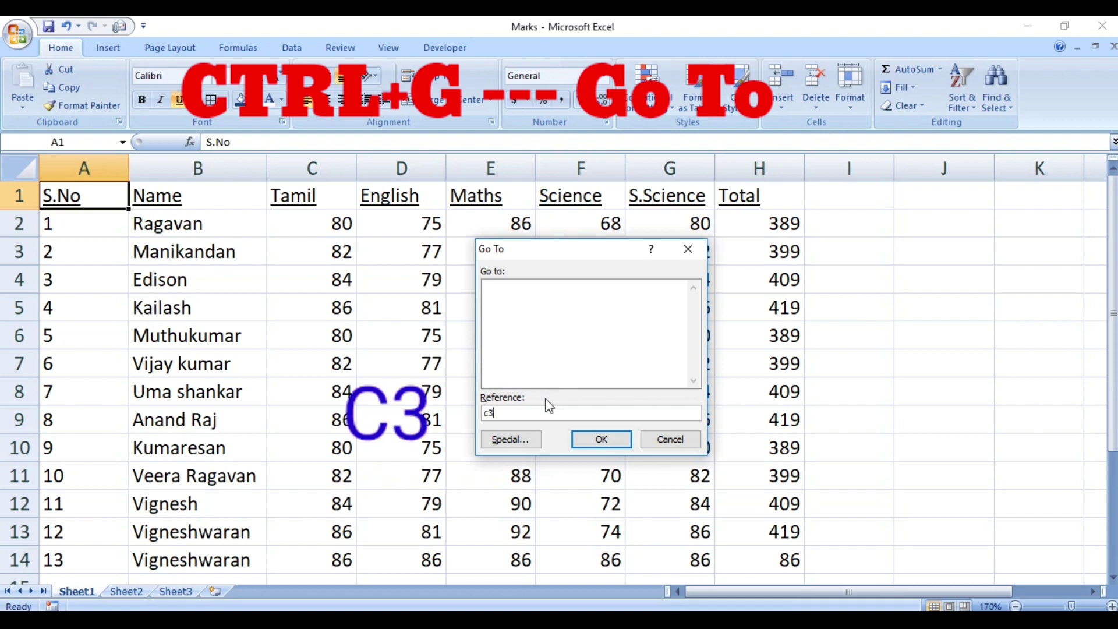
left_click(589, 440)
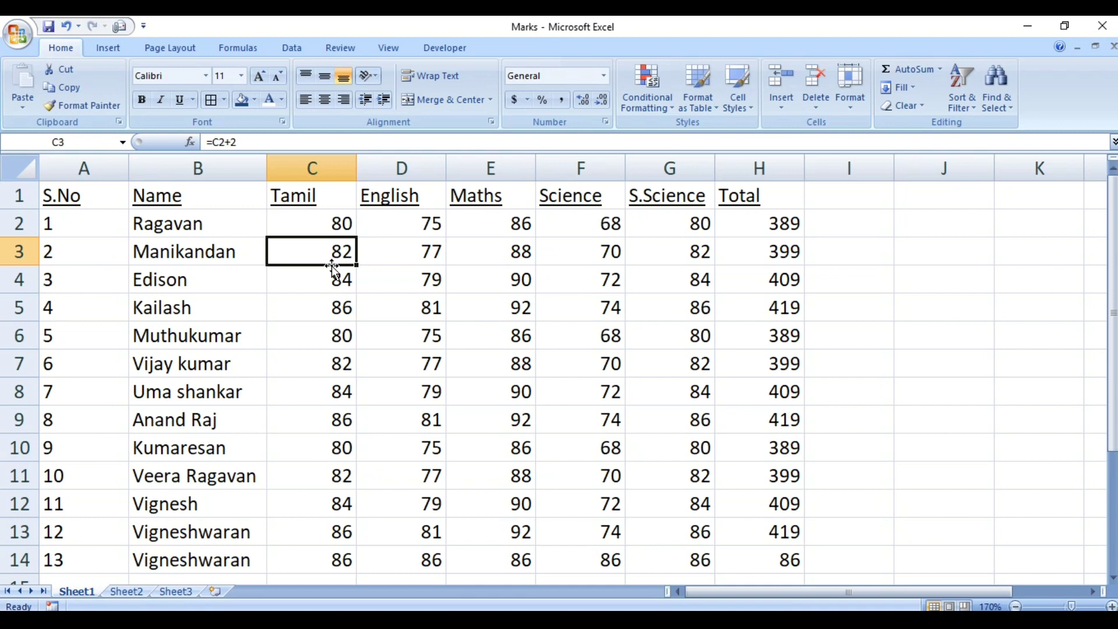
key("ctrl+End")
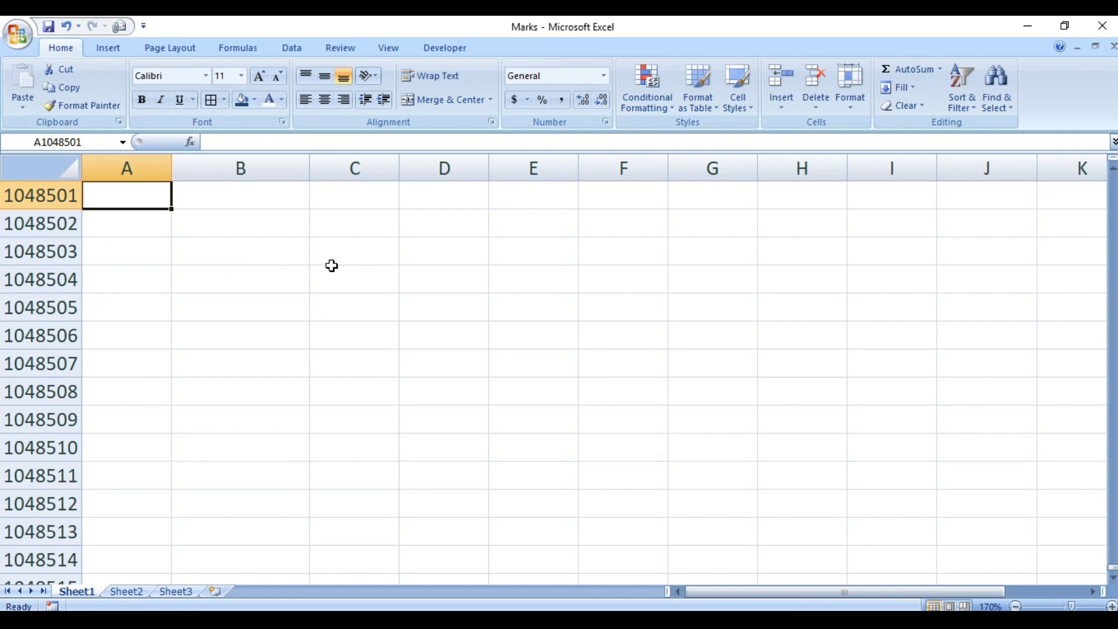
Go to cell D4 via Ctrl+G, then return to A1.
key("ctrl+g")
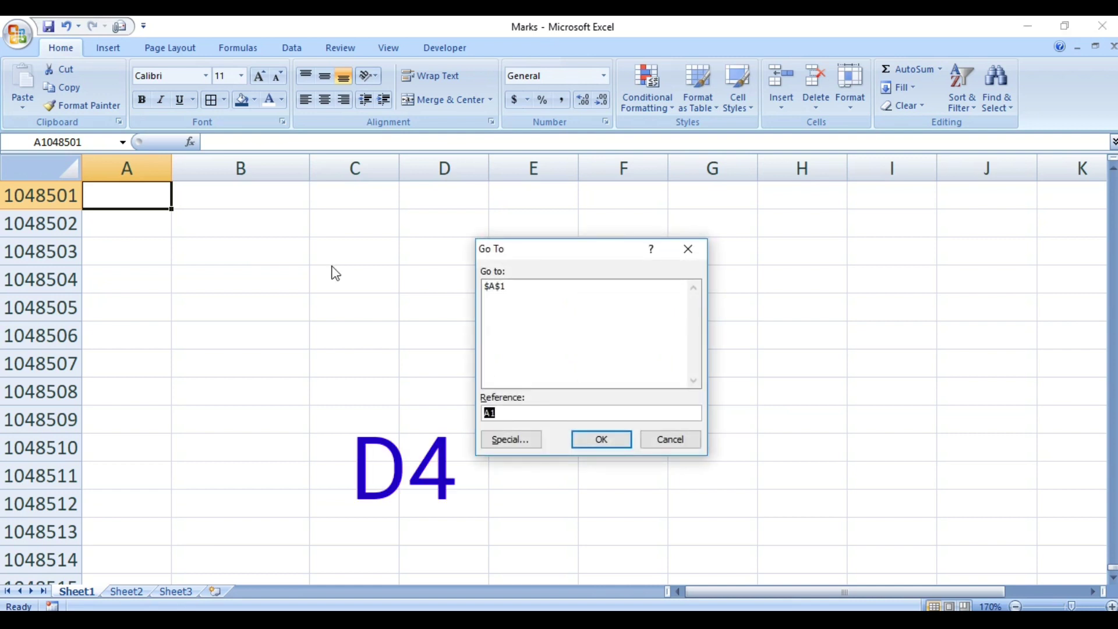
type("d4")
key("Return")
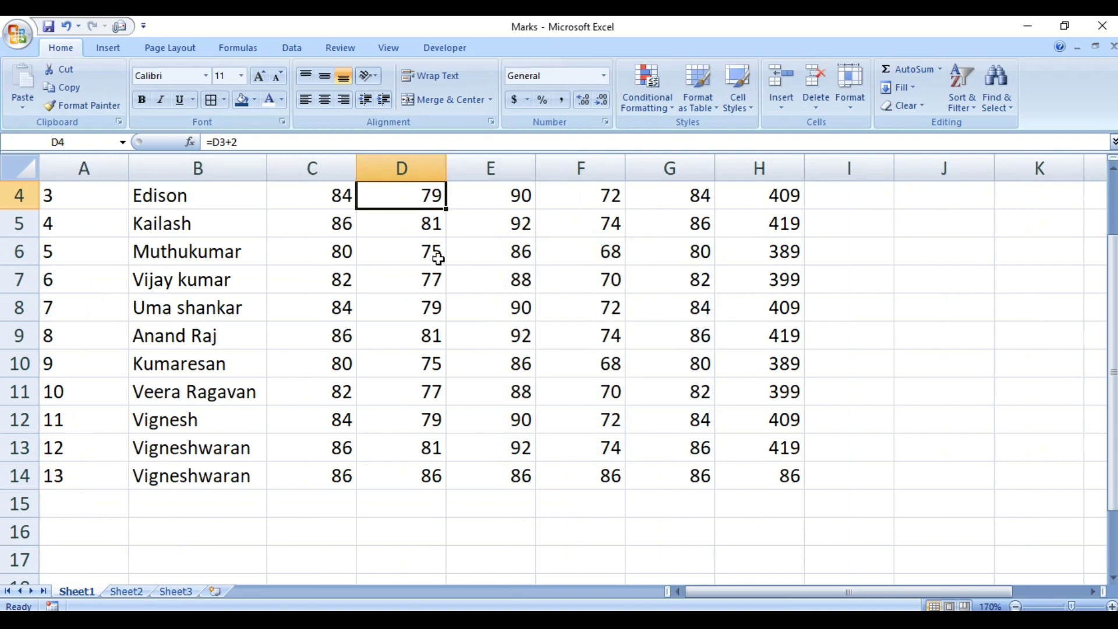
key("ctrl+Home")
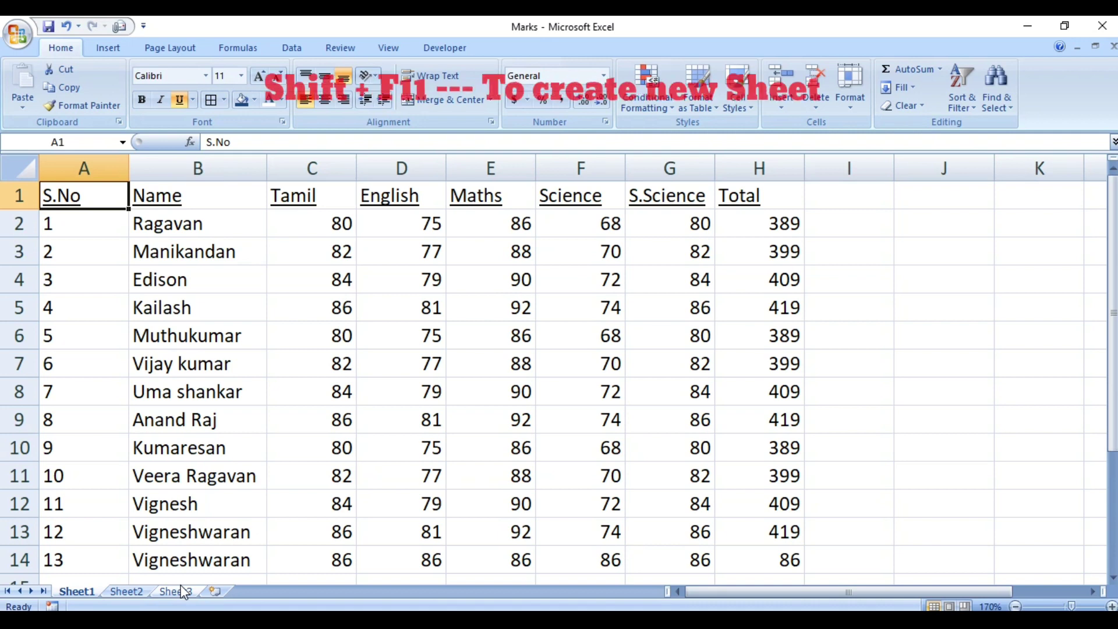
Insert two blank worksheets, Sheet9 and Sheet10, before Sheet1 with Shift+F11.
key("shift+F11")
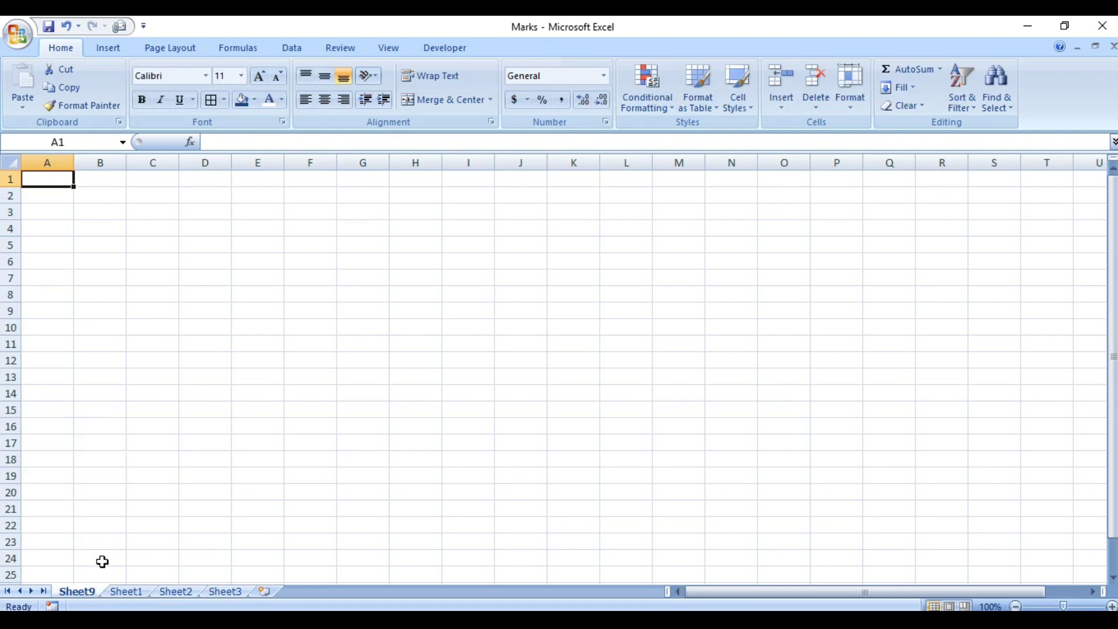
left_click(127, 592)
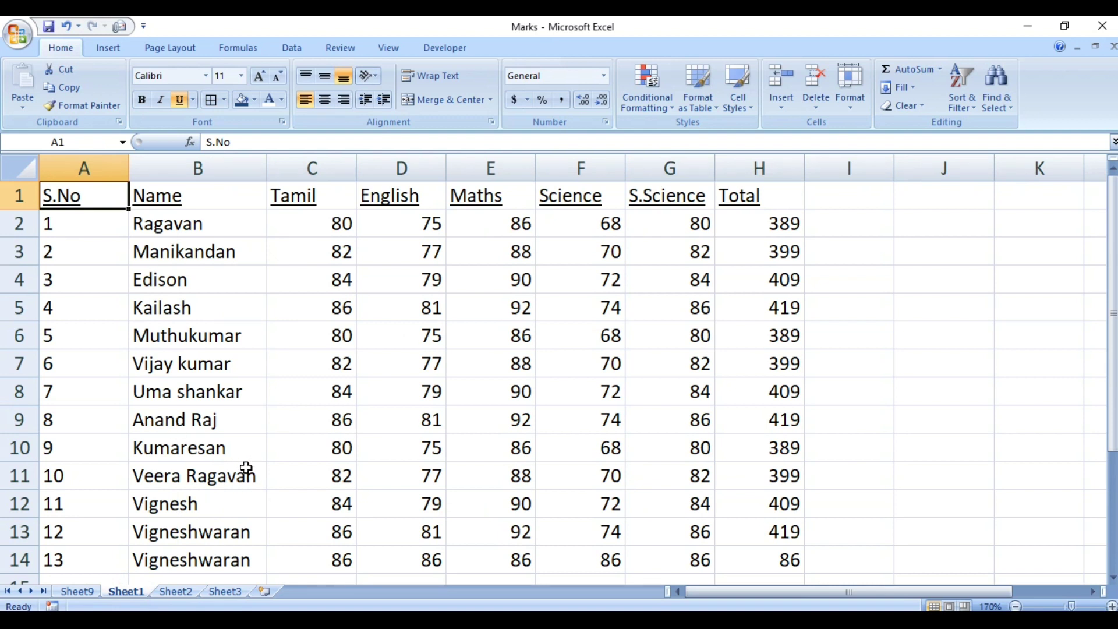
key("shift+F11")
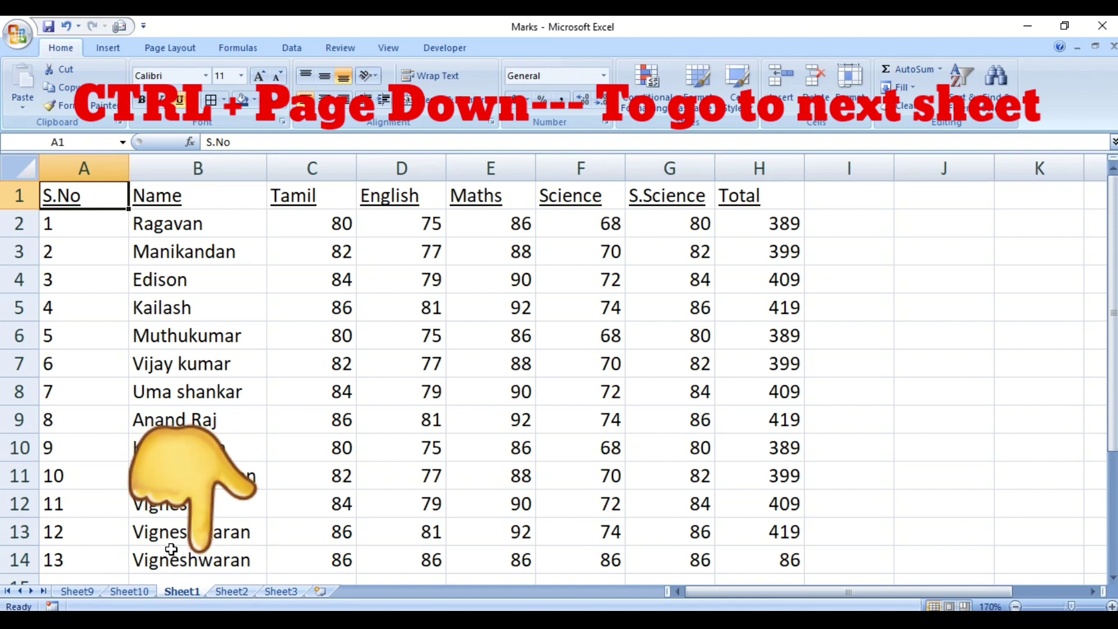
key("ctrl+Page_Down")
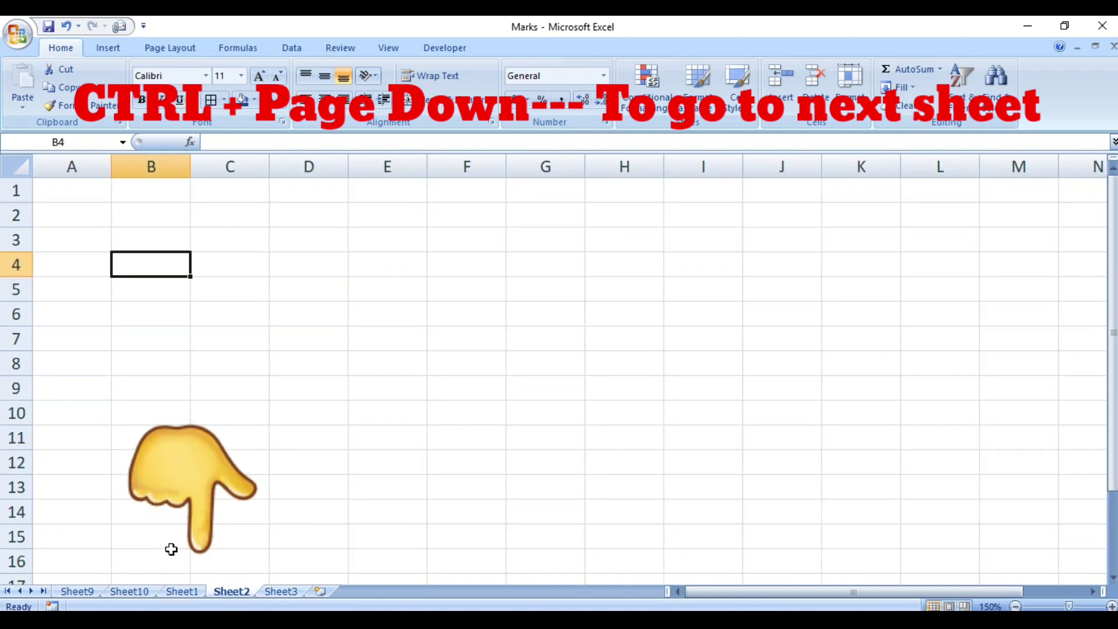
key("ctrl+Page_Down")
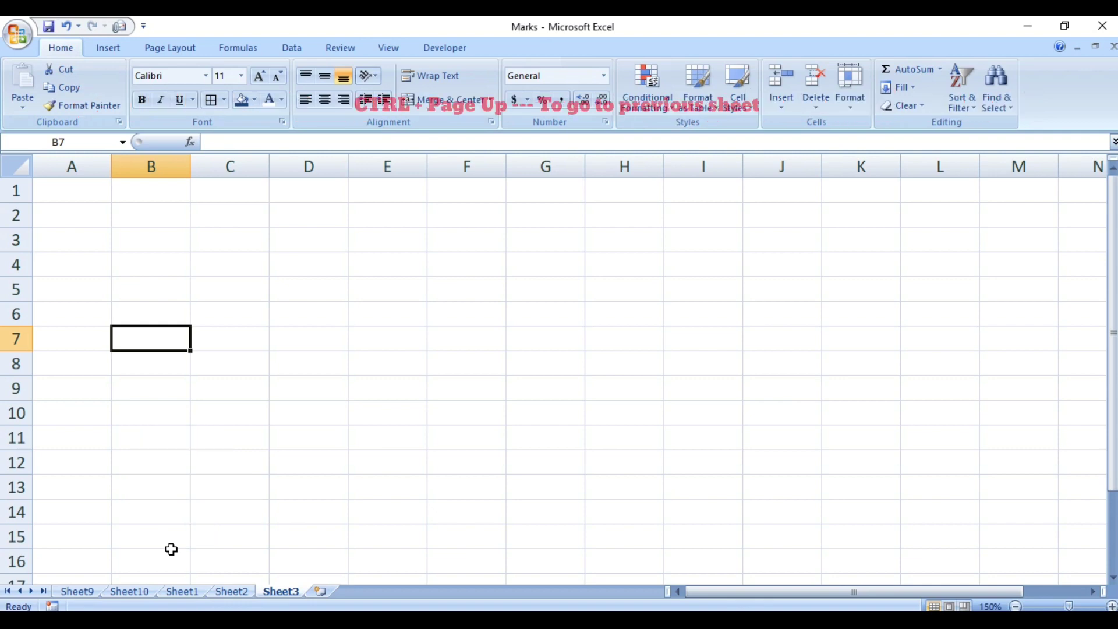
key("ctrl+Page_Up")
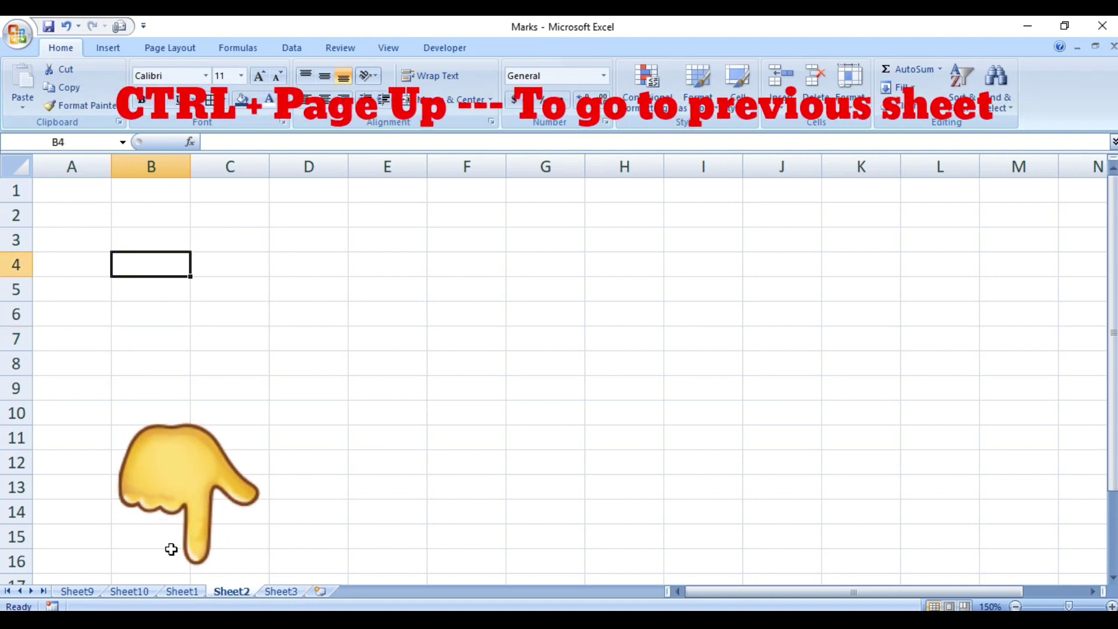
key("ctrl+Page_Up")
key("ctrl+Page_Up")
key("ctrl+Page_Up")
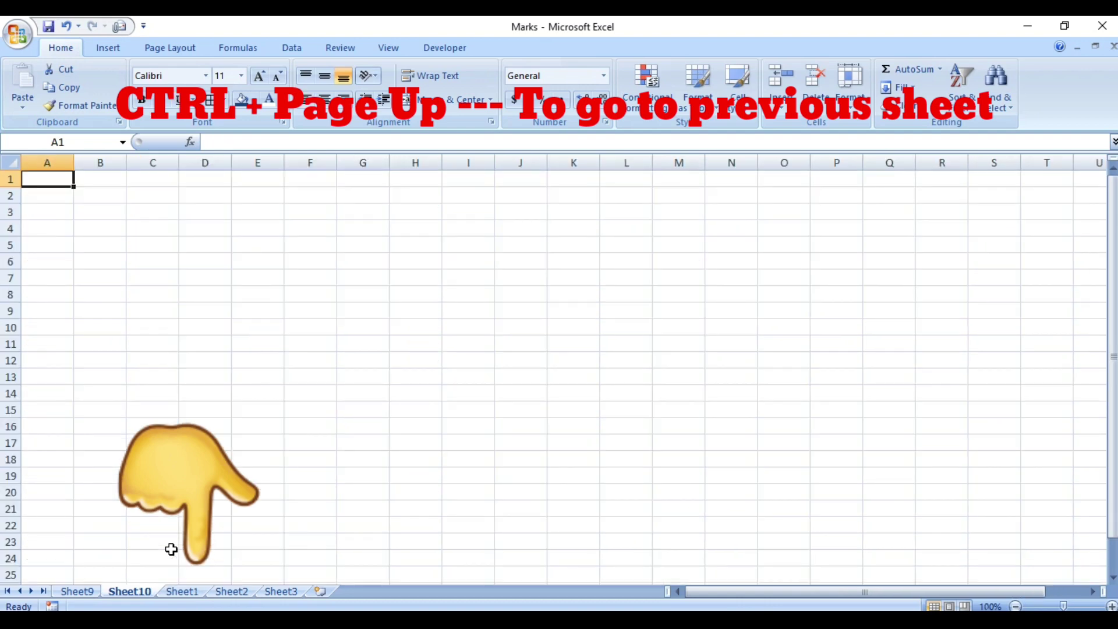
key("ctrl+Page_Down")
key("ctrl+Page_Down")
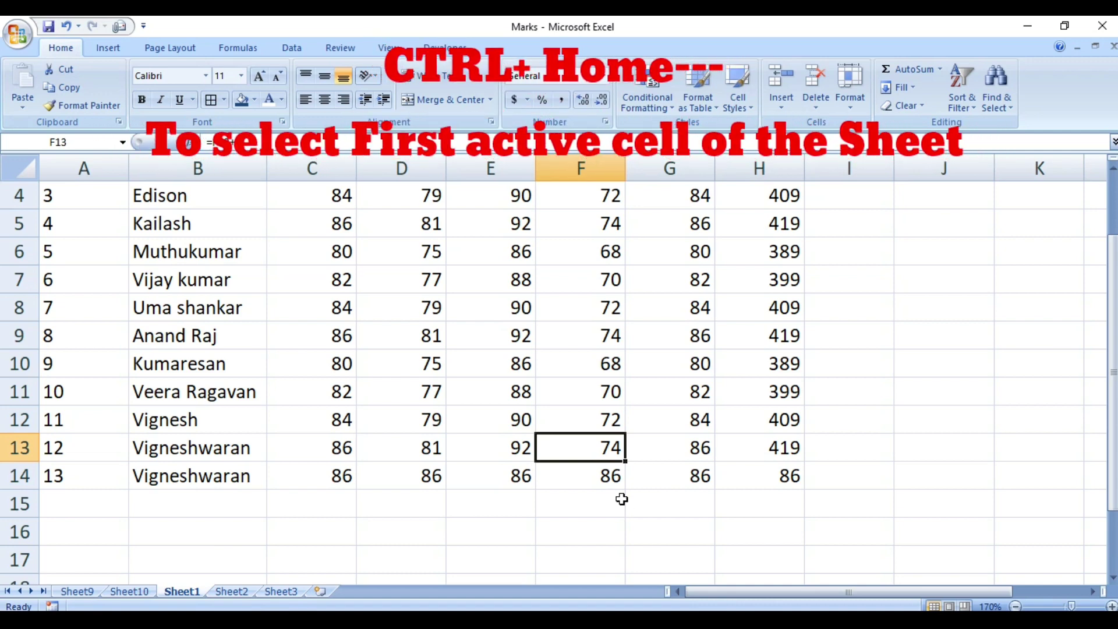
key("ctrl+Home")
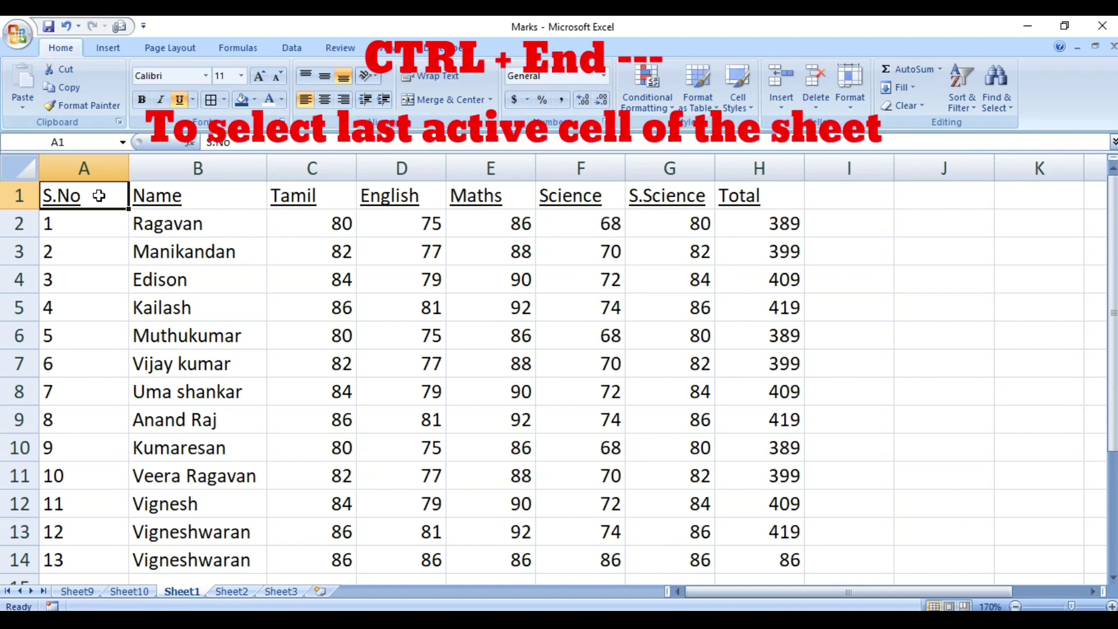
key("ctrl+End")
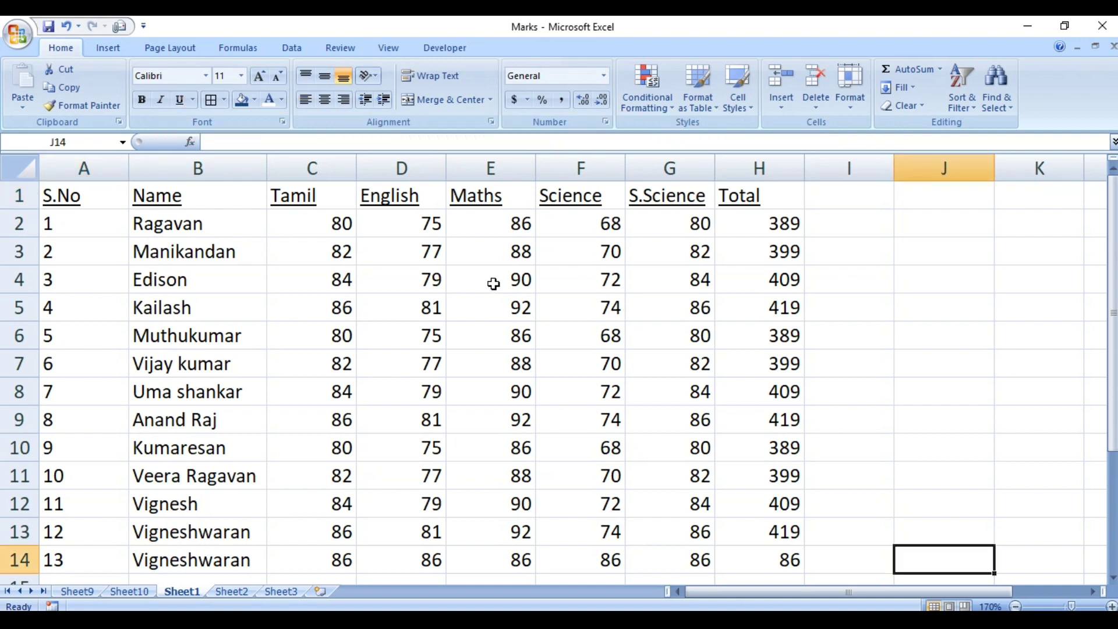
key("ctrl+Home")
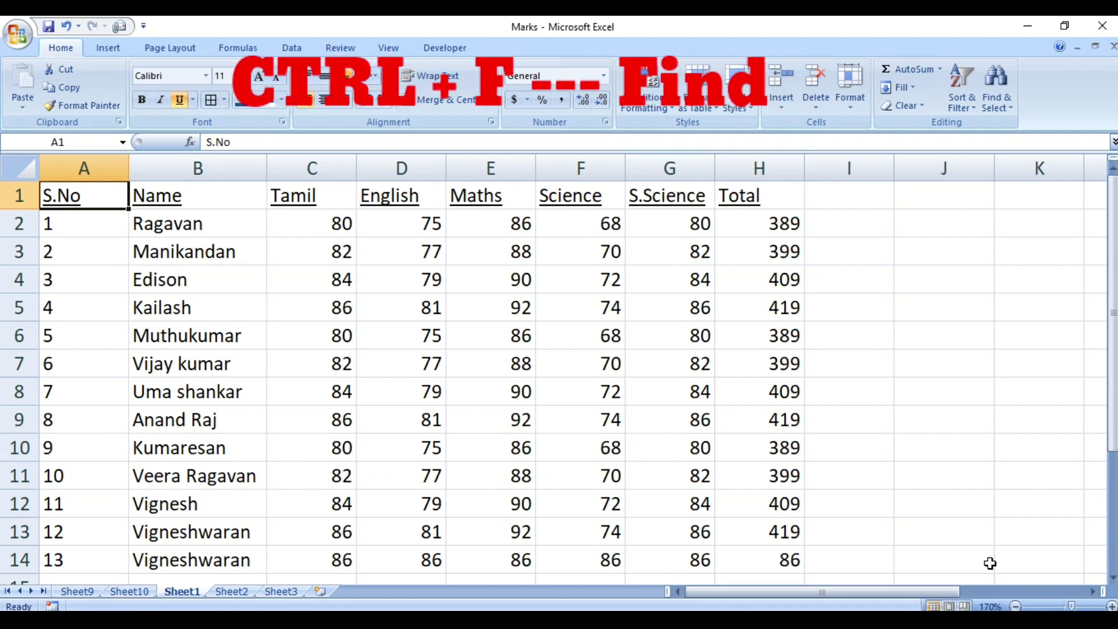
key("ctrl+f")
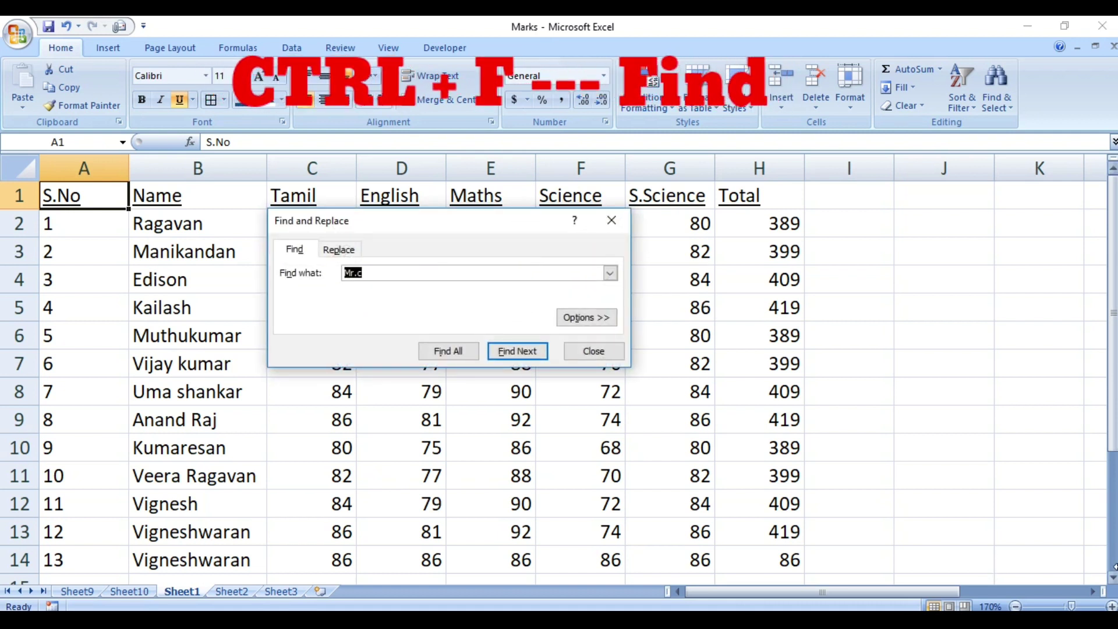
type("V")
key("BackSpace")
left_click_drag(456, 224, 728, 252)
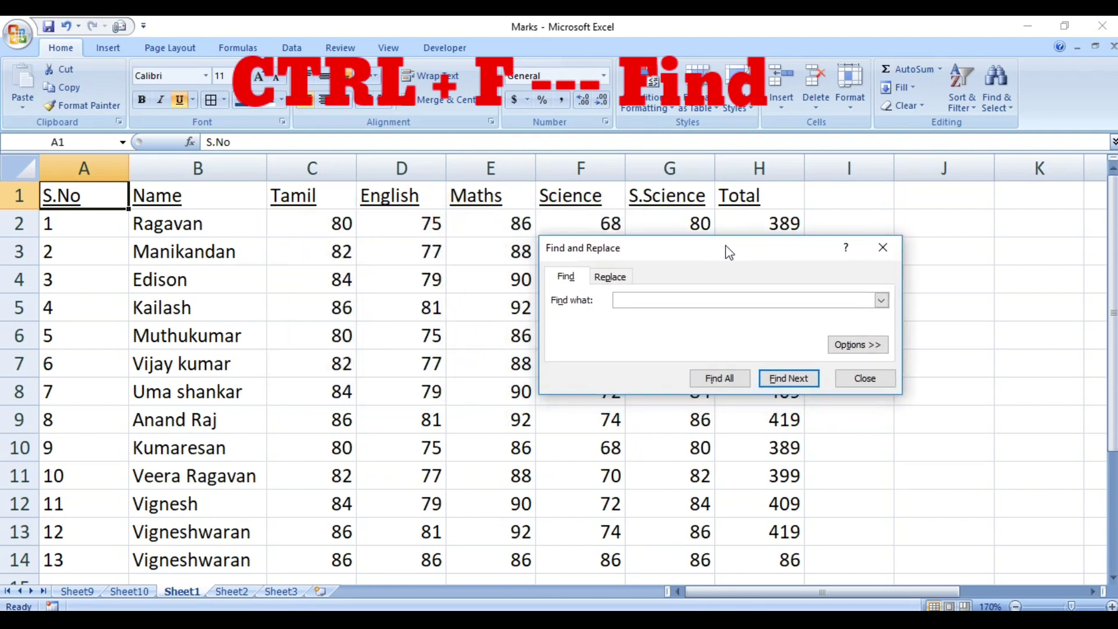
left_click(670, 302)
key("Return")
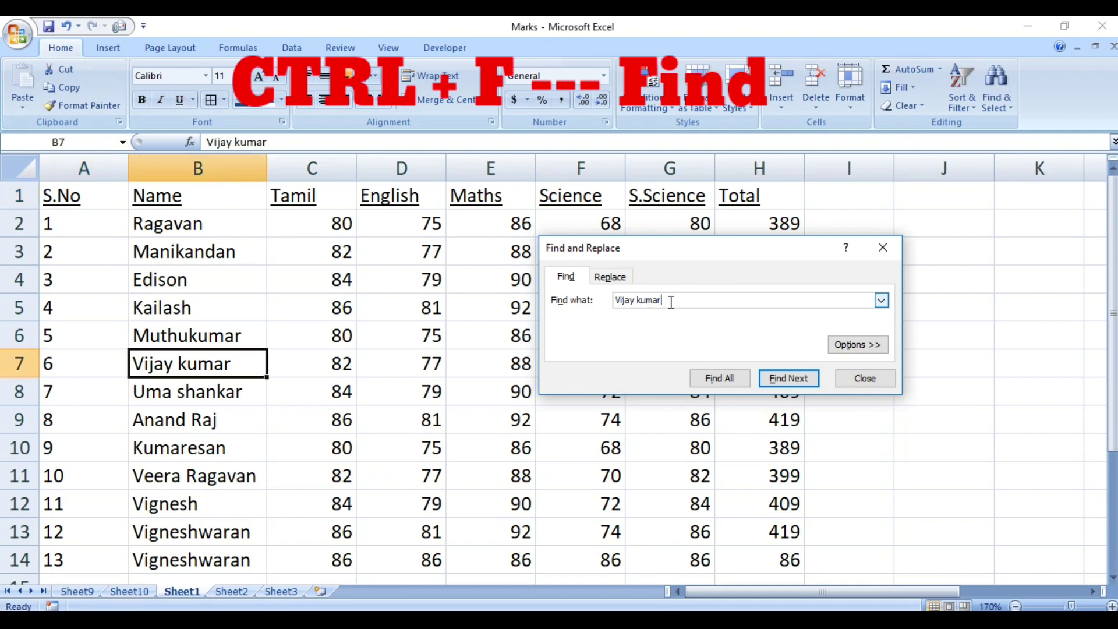
key("Escape")
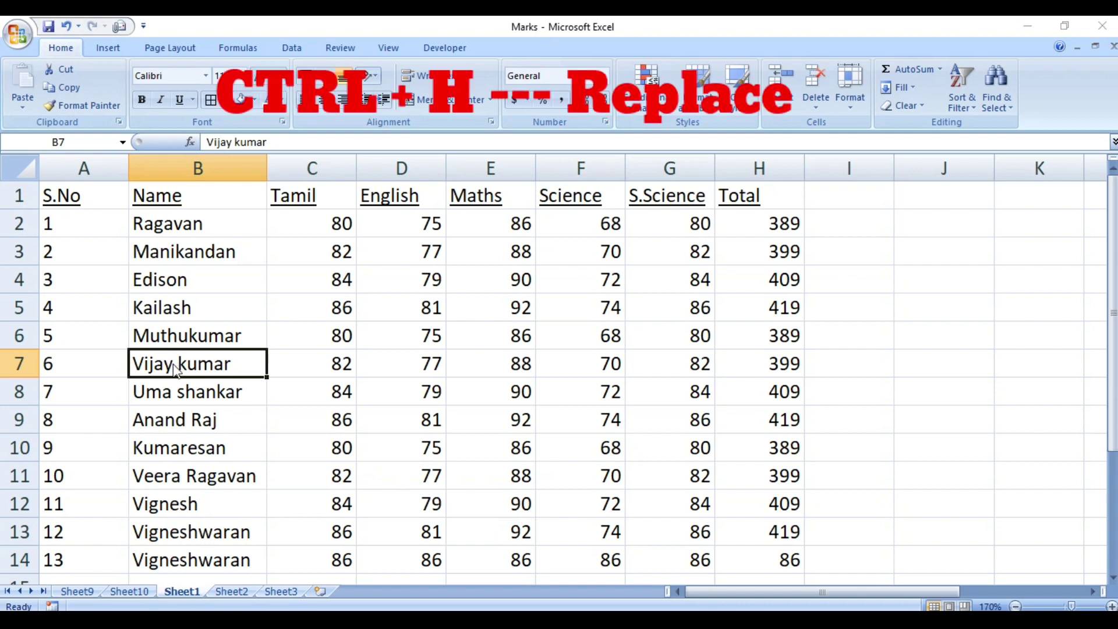
Replace the student name in B7 with the B5 name using Replace All (1 replacement).
key("ctrl+h")
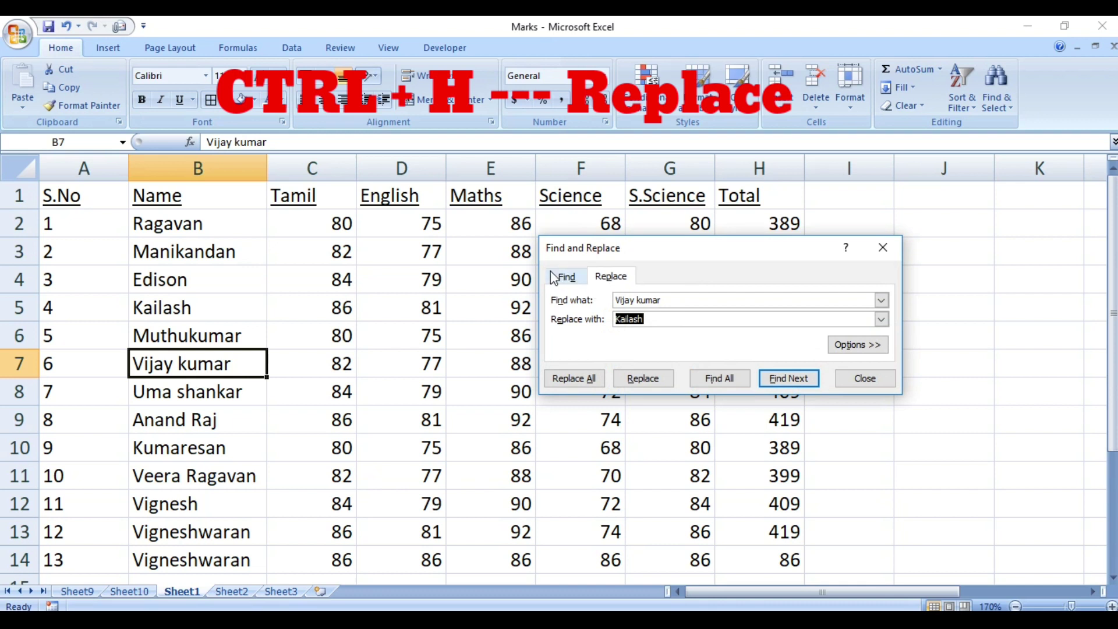
left_click(568, 277)
left_click(606, 280)
left_click(570, 279)
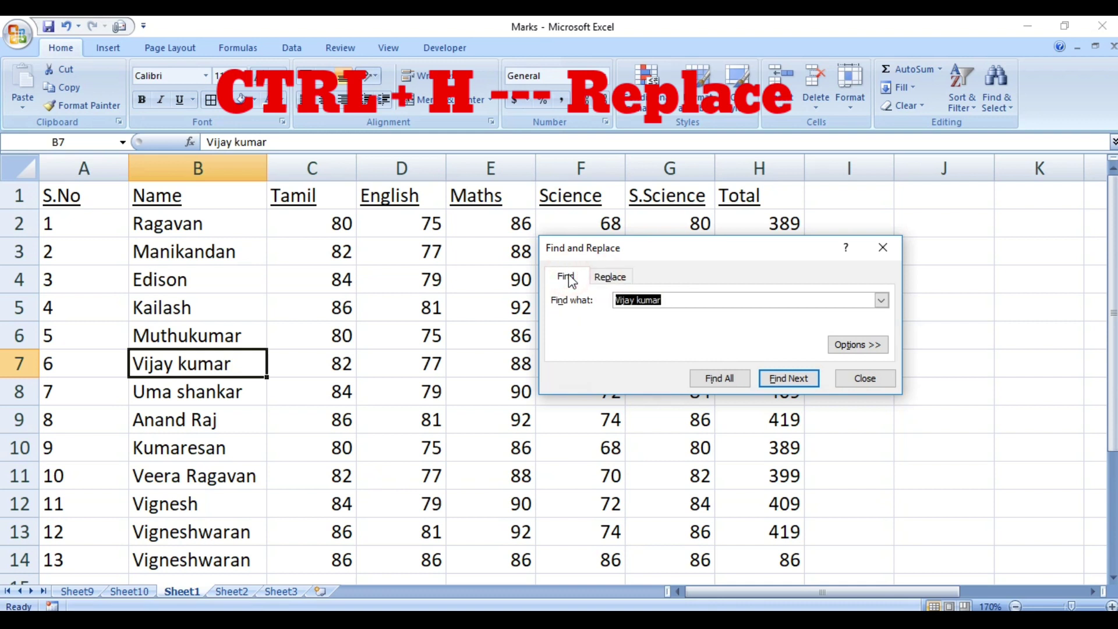
left_click(610, 278)
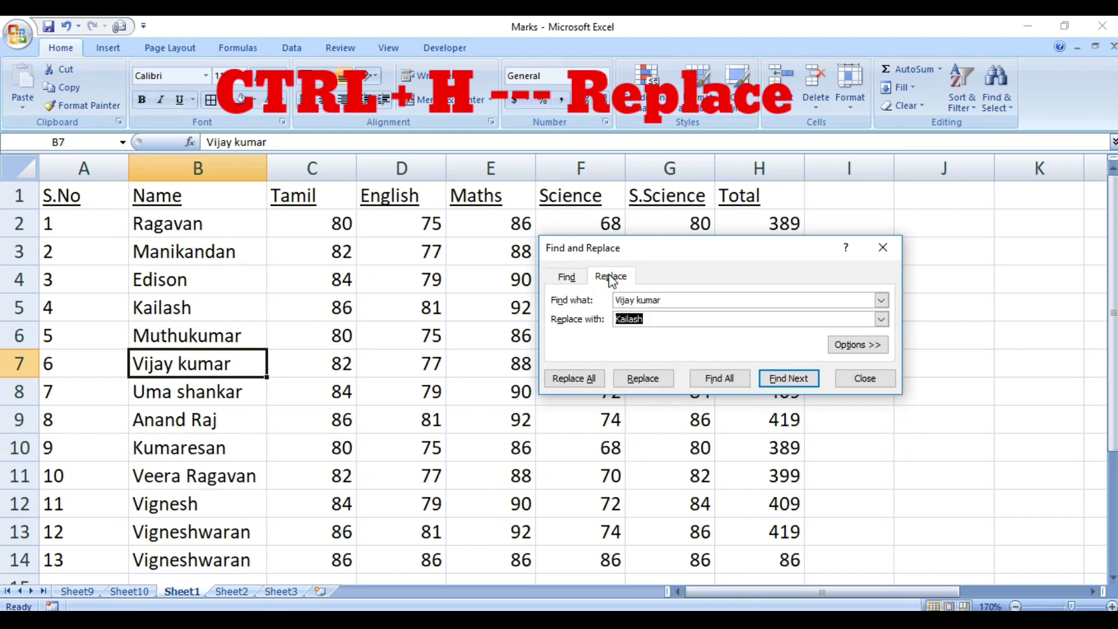
left_click(648, 318)
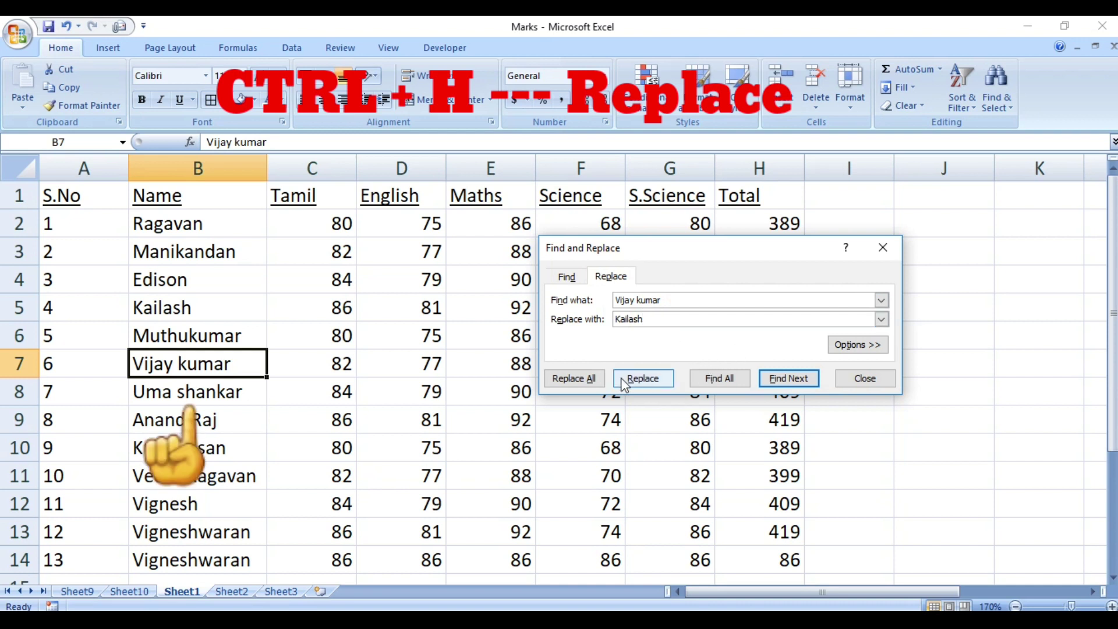
left_click(592, 380)
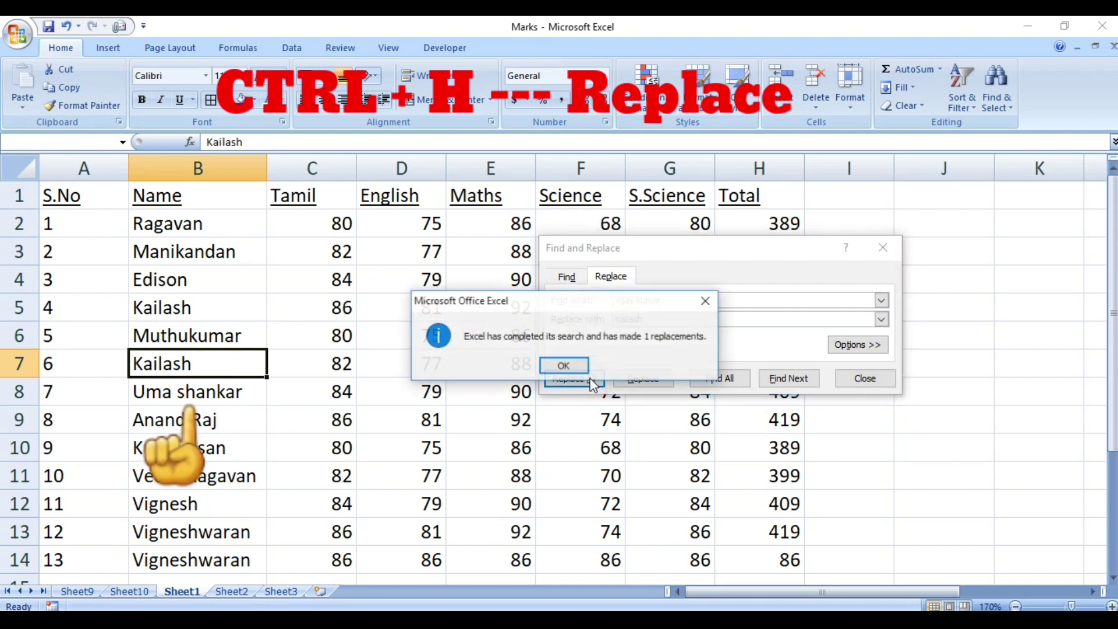
left_click(562, 365)
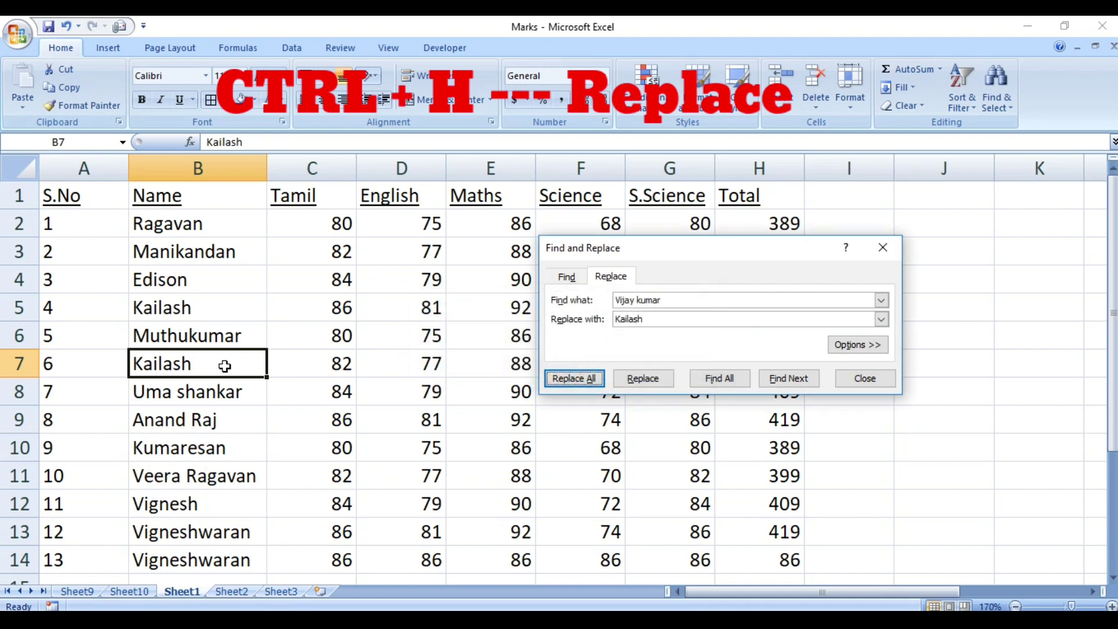
Close the Replace dialog and return to cell A1.
key("Escape")
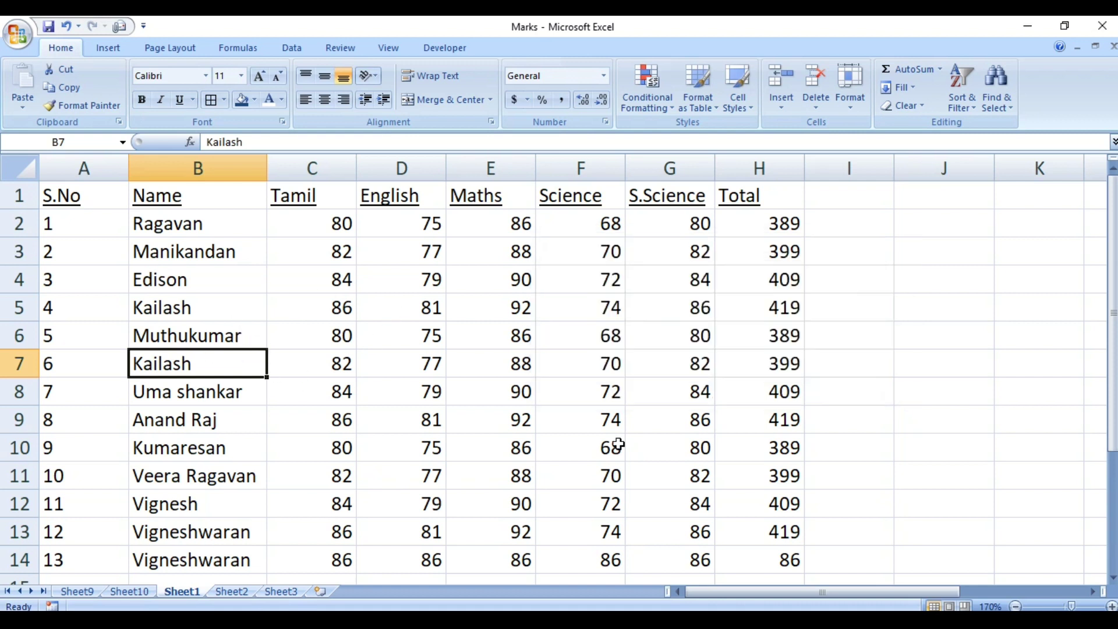
left_click(617, 445)
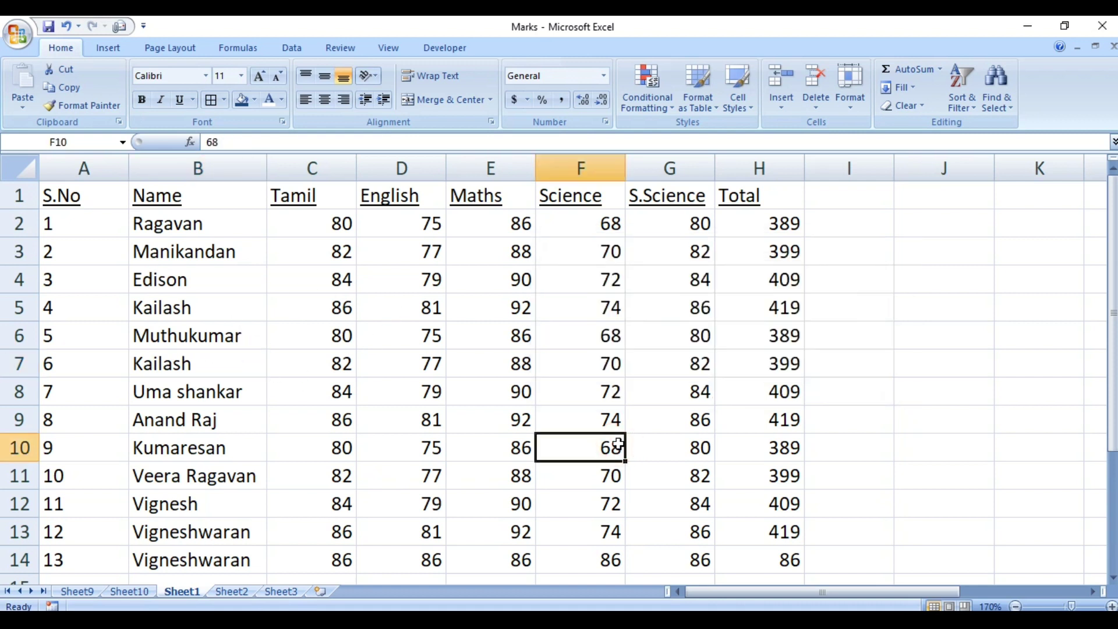
key("ctrl+Home")
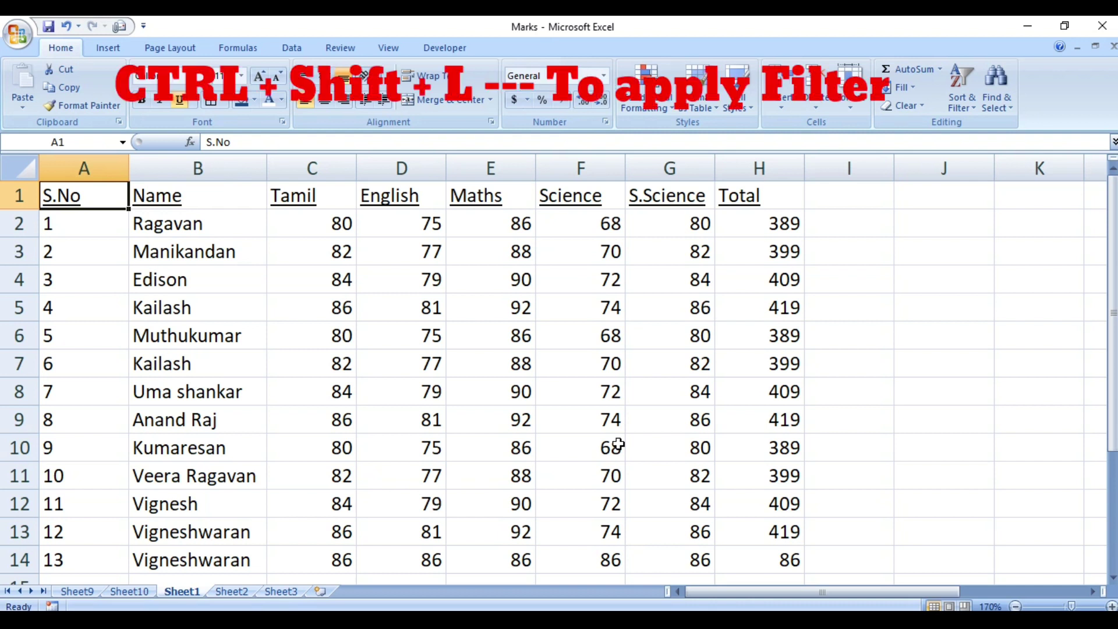
Turn on AutoFilter for the header row and view the S.No and Name filter lists.
key("ctrl+shift+l")
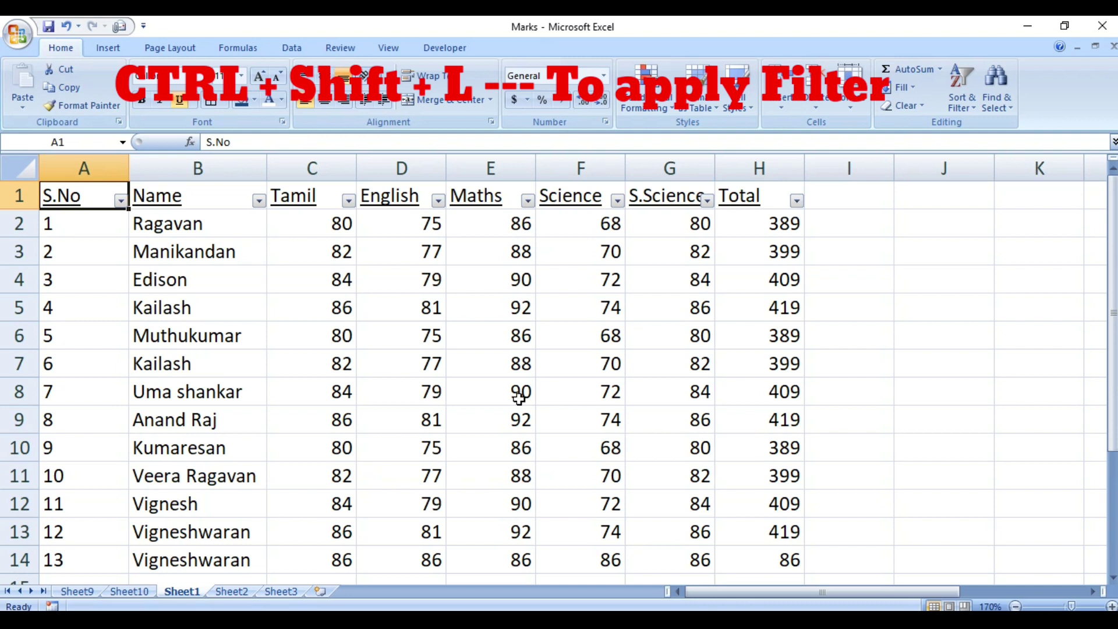
left_click(121, 201)
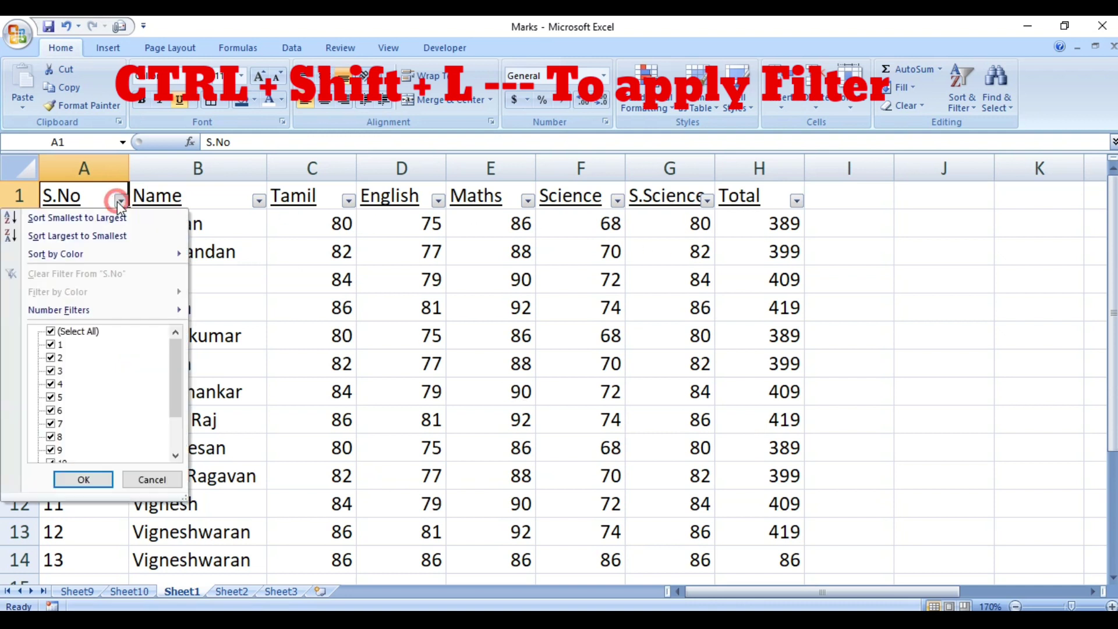
left_click(260, 202)
left_click(260, 202)
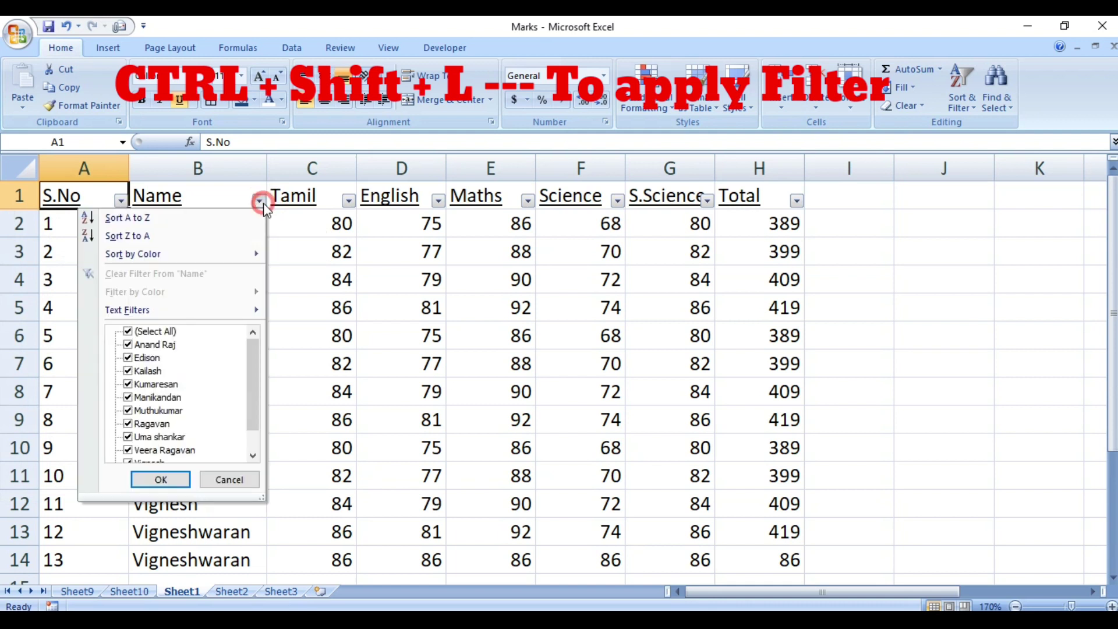
left_click(252, 456)
left_click(252, 456)
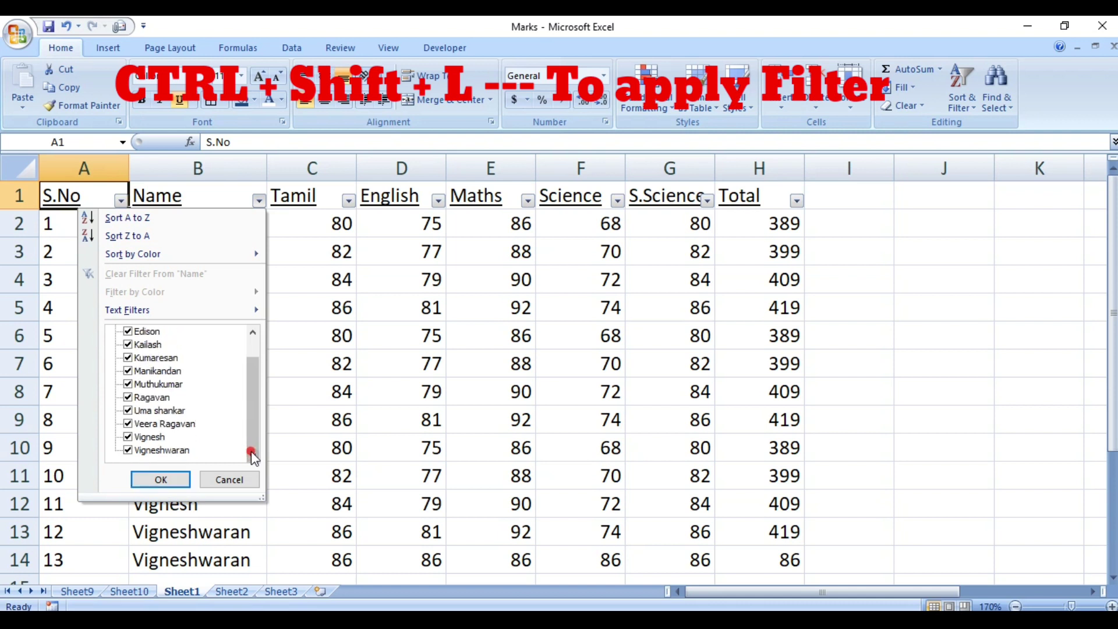
left_click(333, 364)
Turn AutoFilter off with Ctrl+Shift+L and return to A1.
left_click(329, 208)
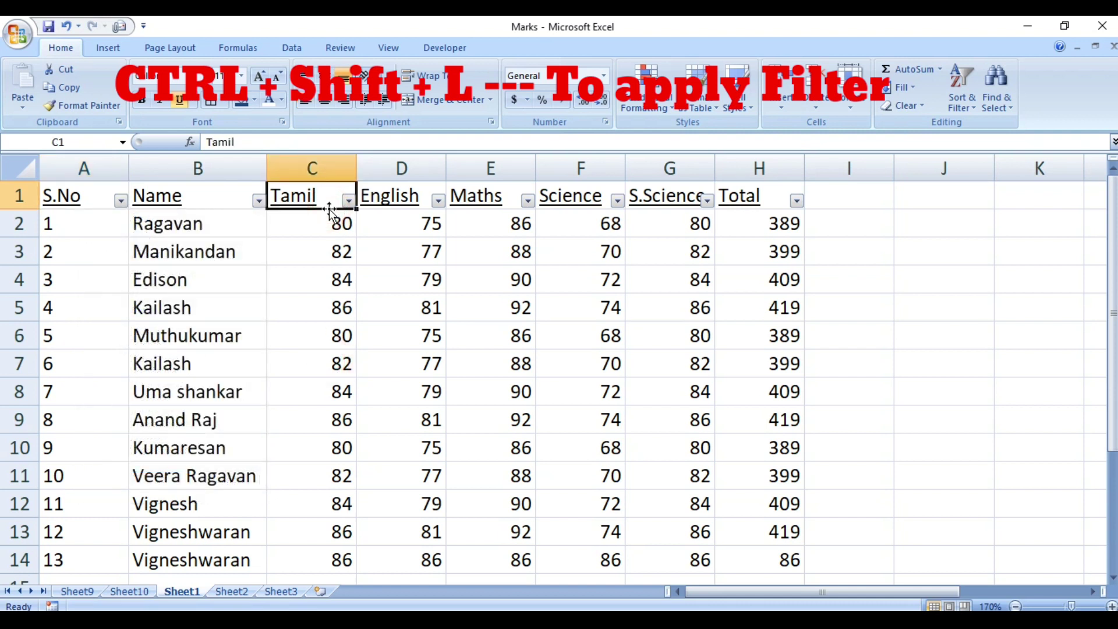
key("ctrl+shift+l")
key("ctrl+Home")
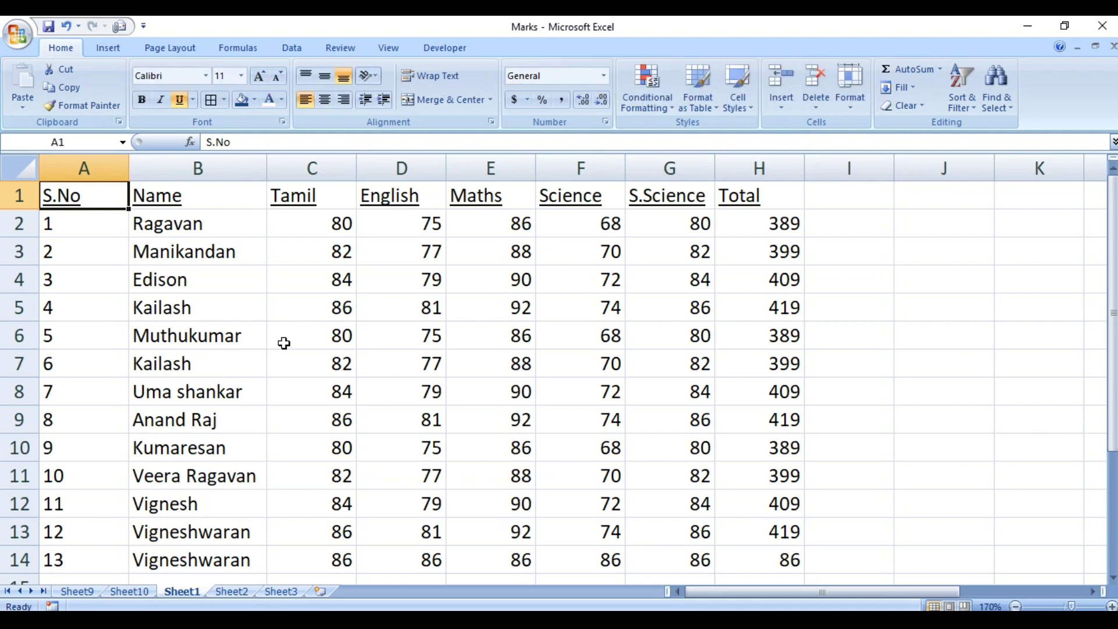
left_click(19, 196)
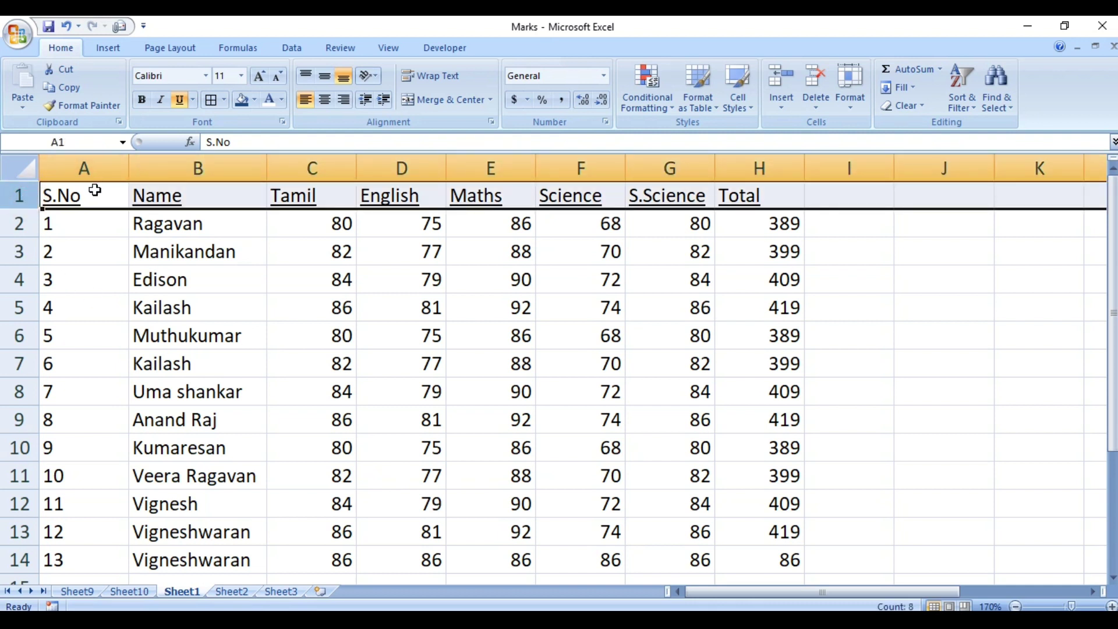
left_click(94, 192)
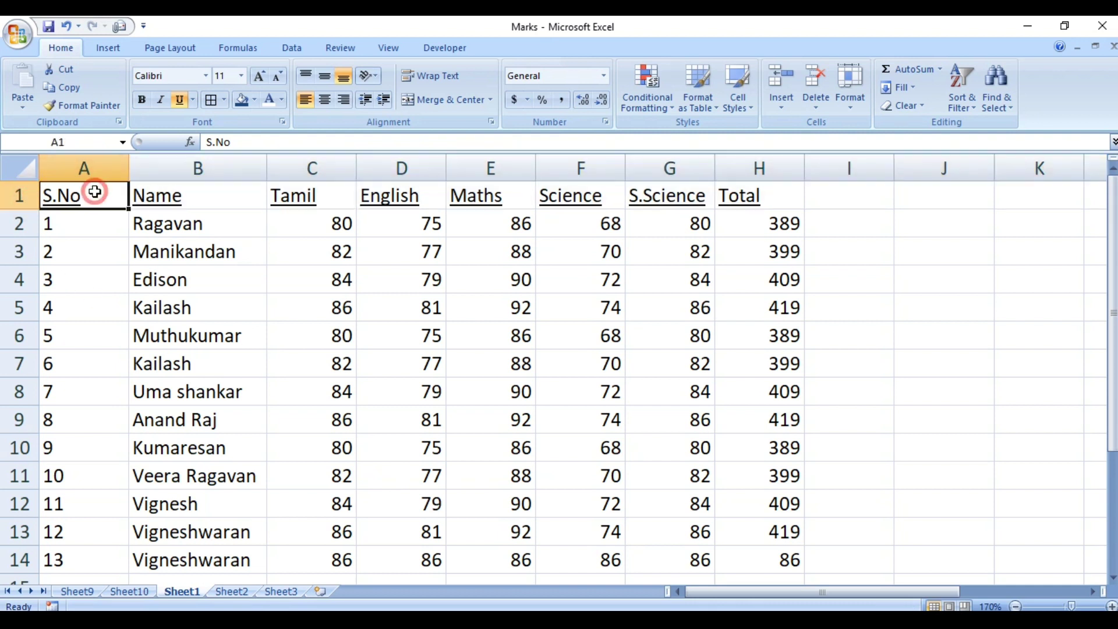
left_click(242, 198)
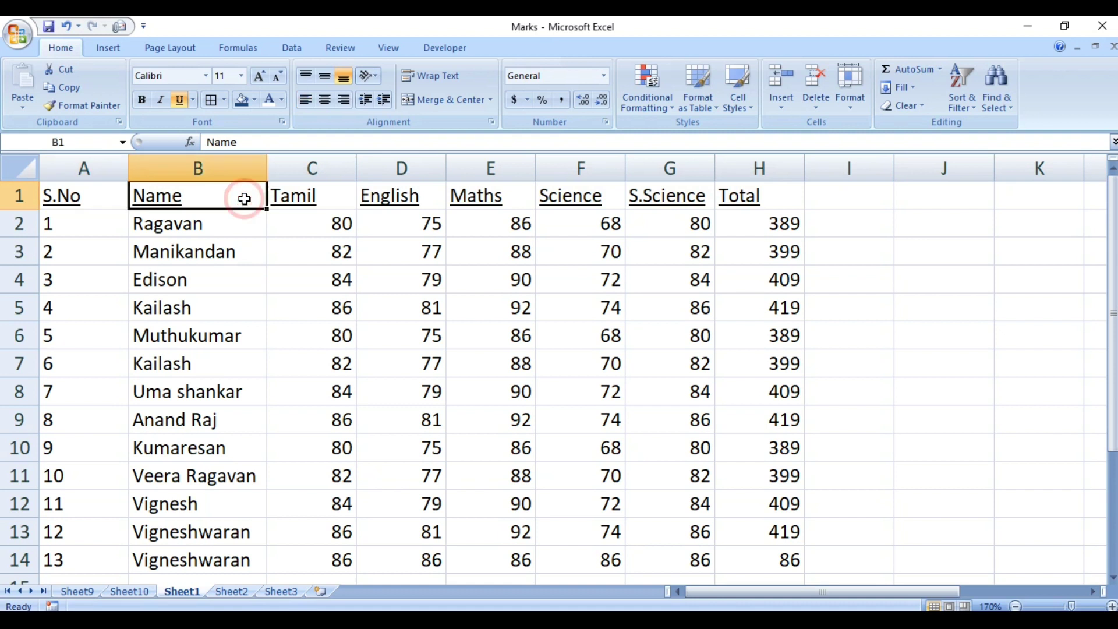
left_click(222, 304)
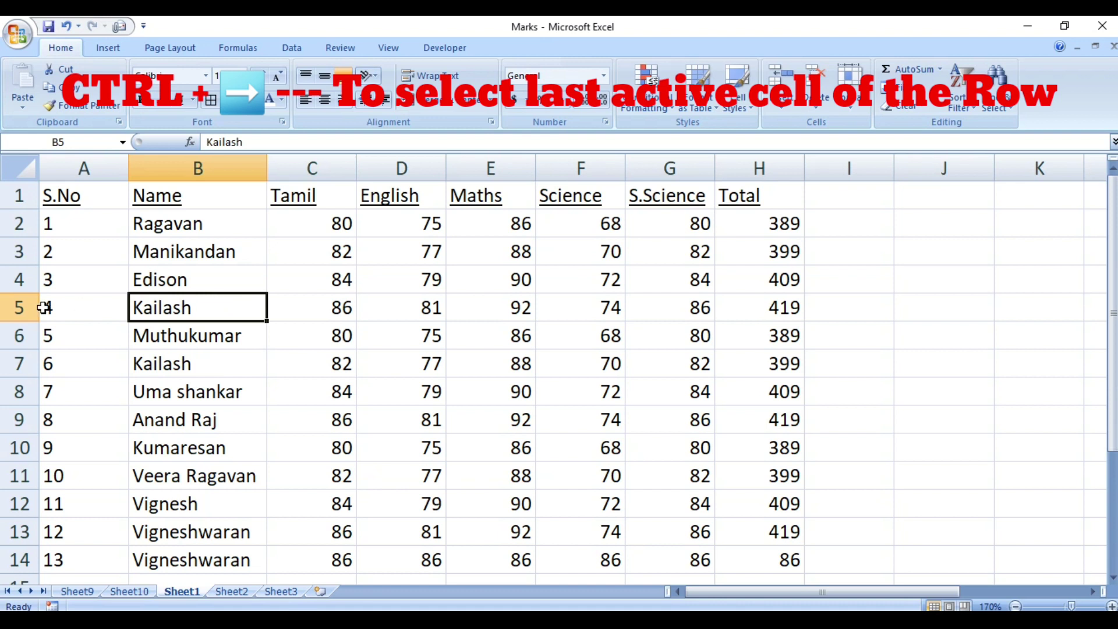
left_click(19, 308)
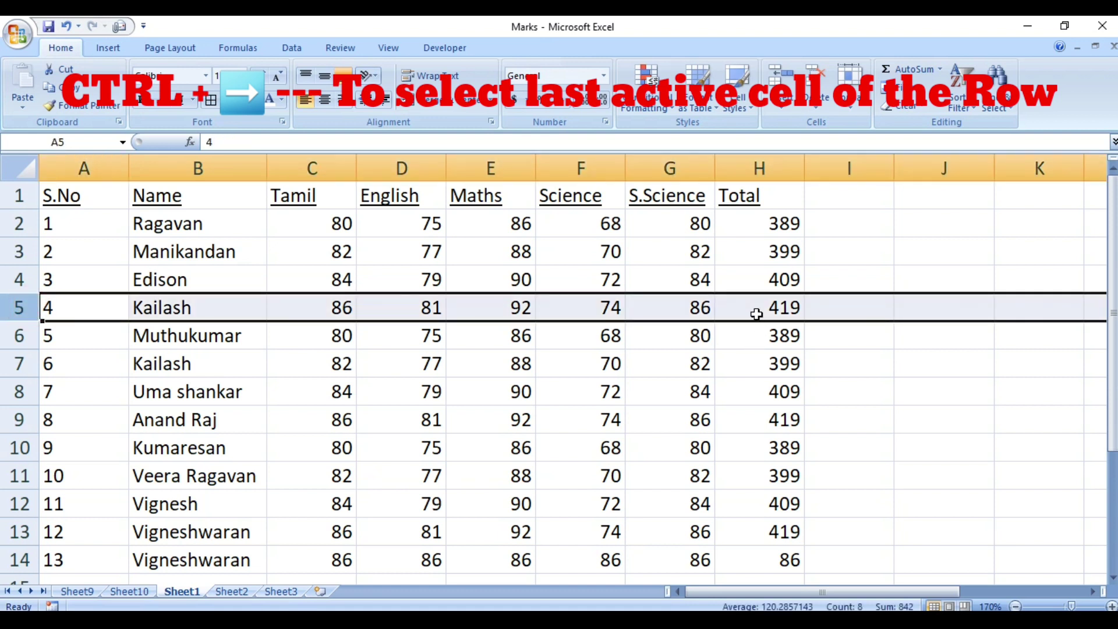
left_click(757, 312)
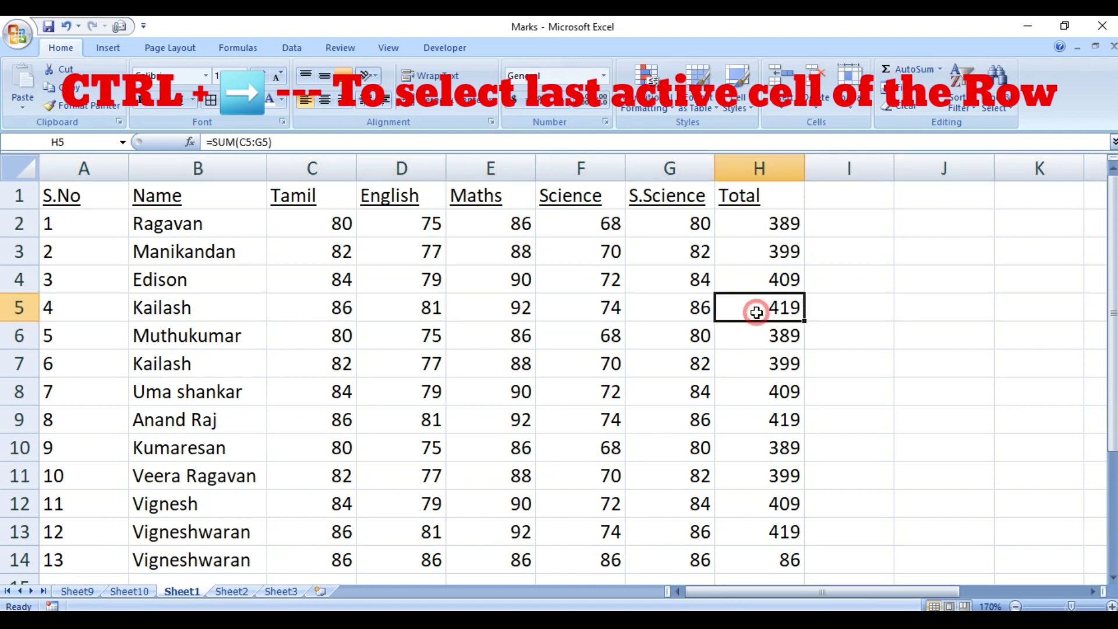
left_click(238, 300)
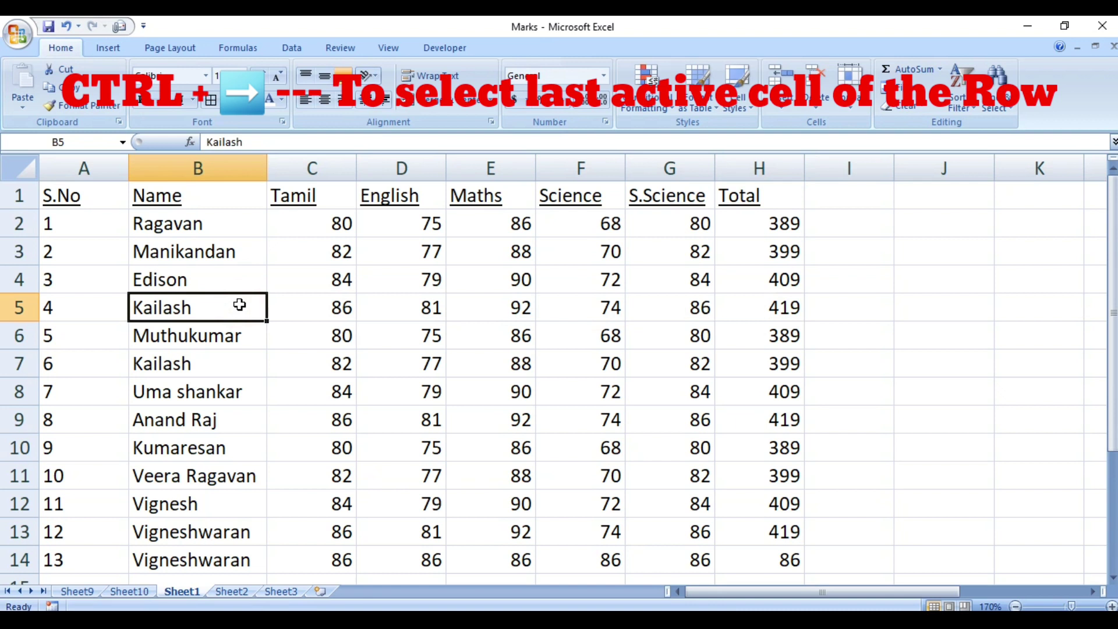
key("ctrl+Right")
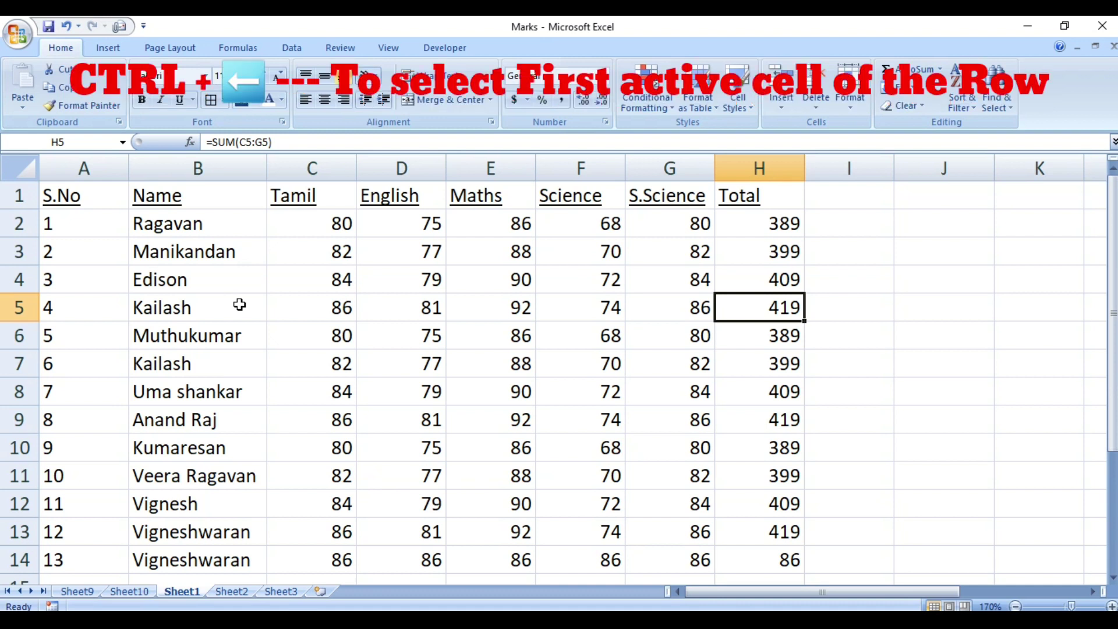
key("ctrl+Left")
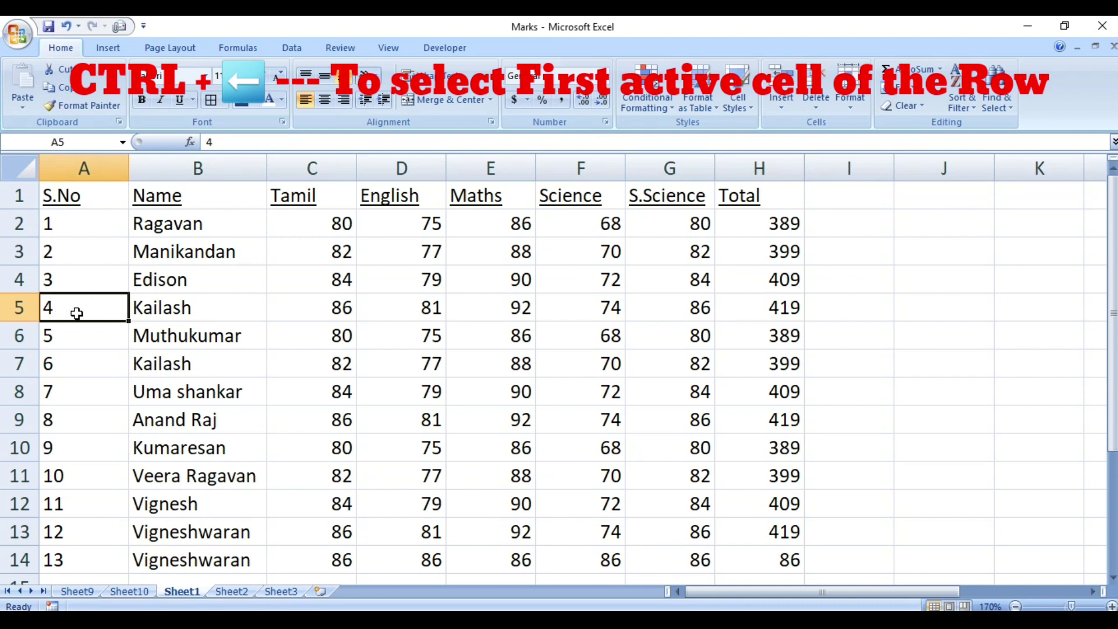
left_click(234, 311)
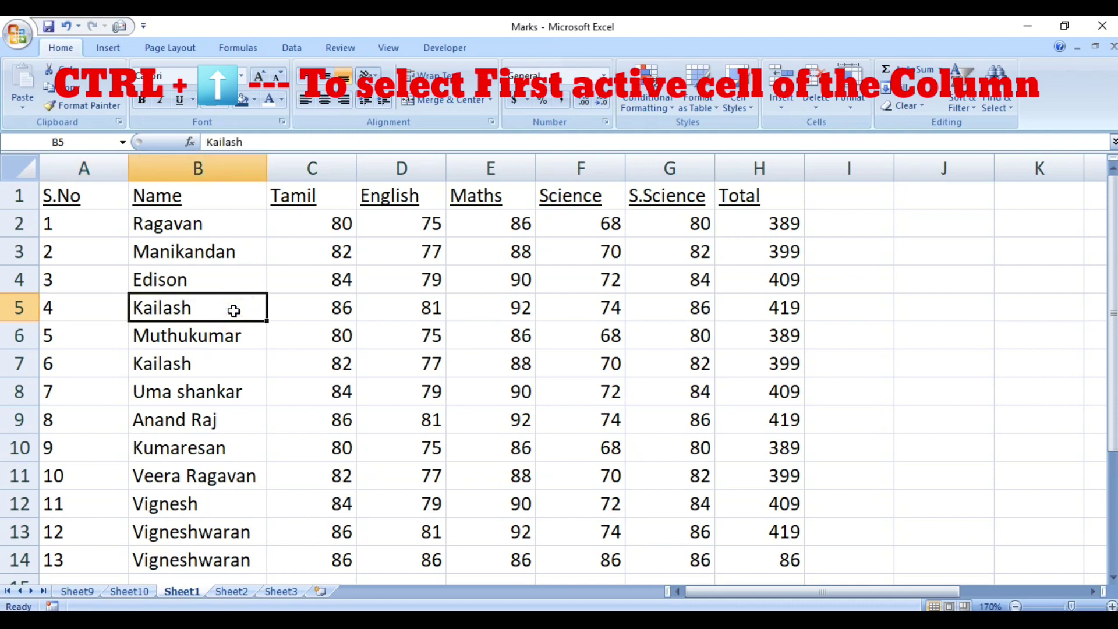
key("ctrl+Up")
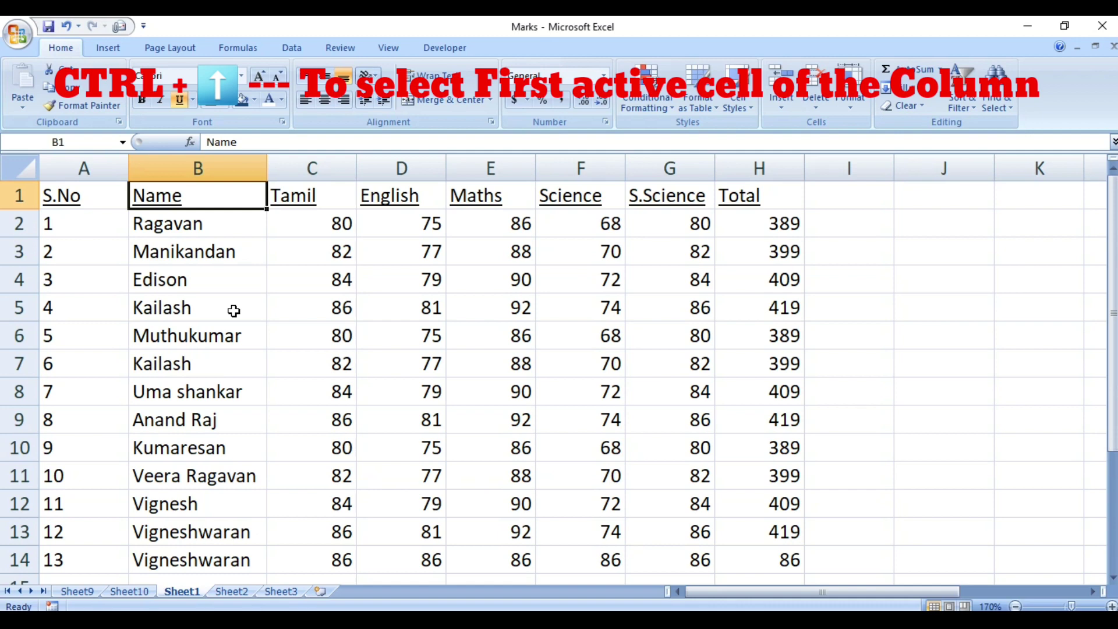
key("ctrl+Down")
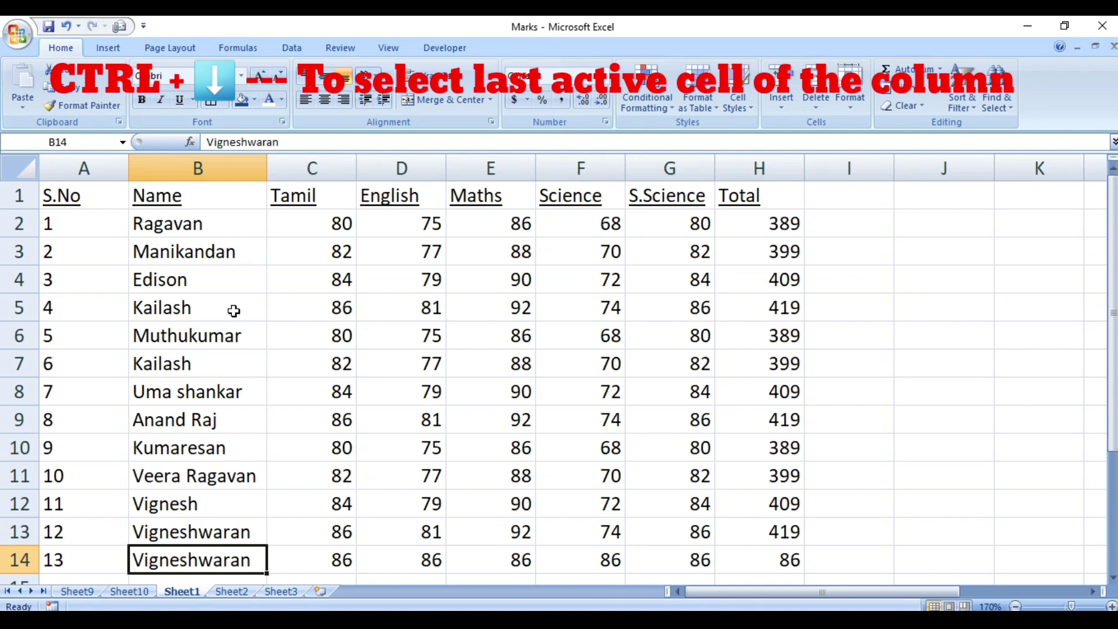
key("ctrl+Up")
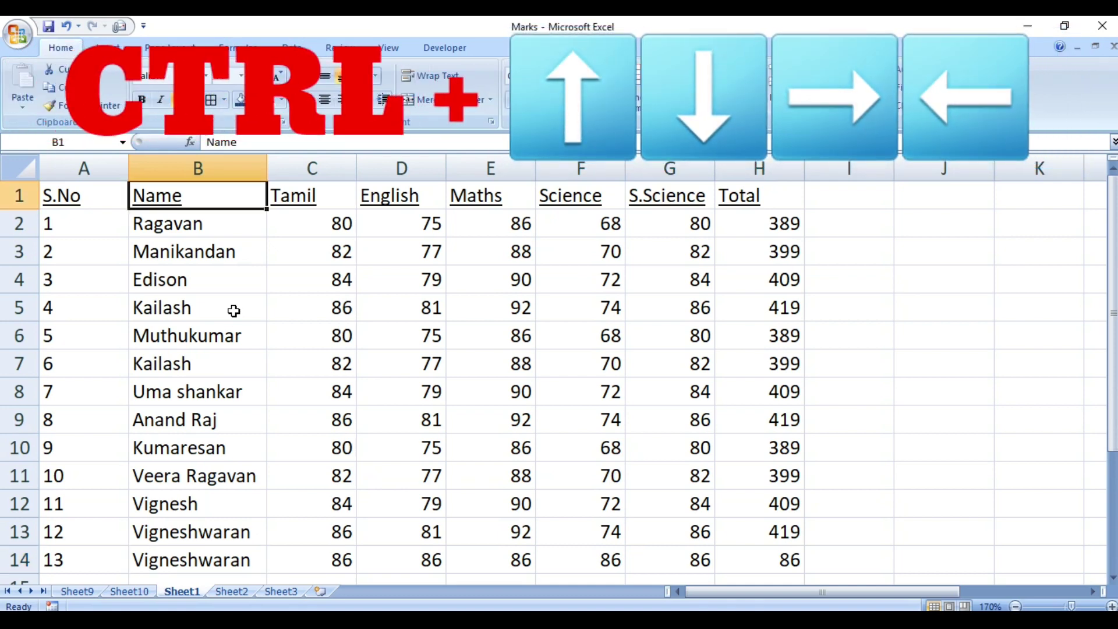
key("ctrl+Down")
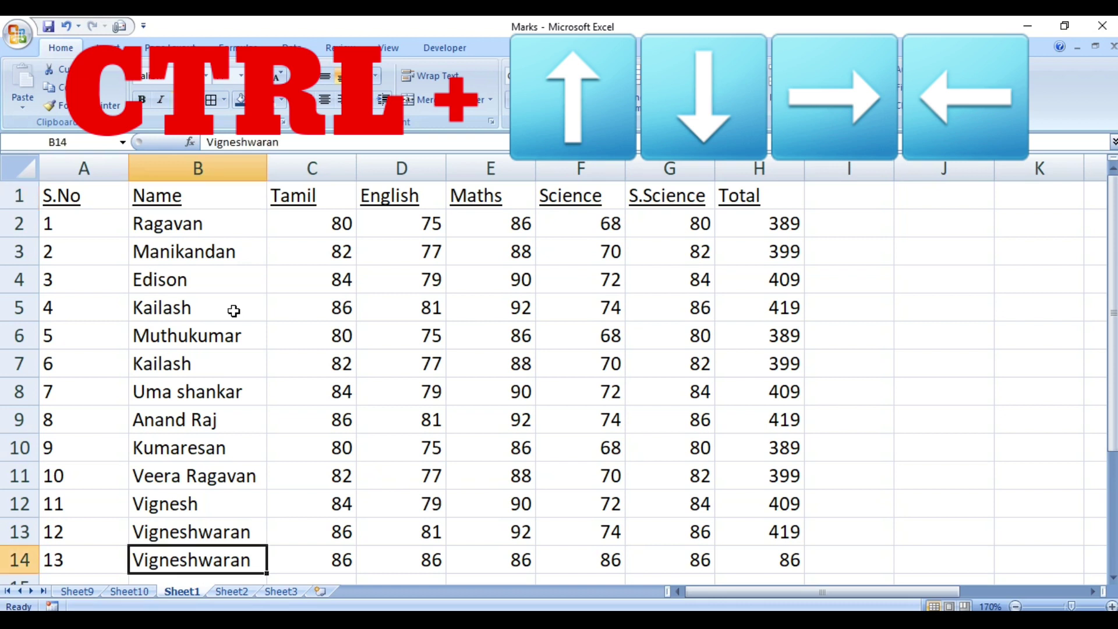
key("ctrl+Right")
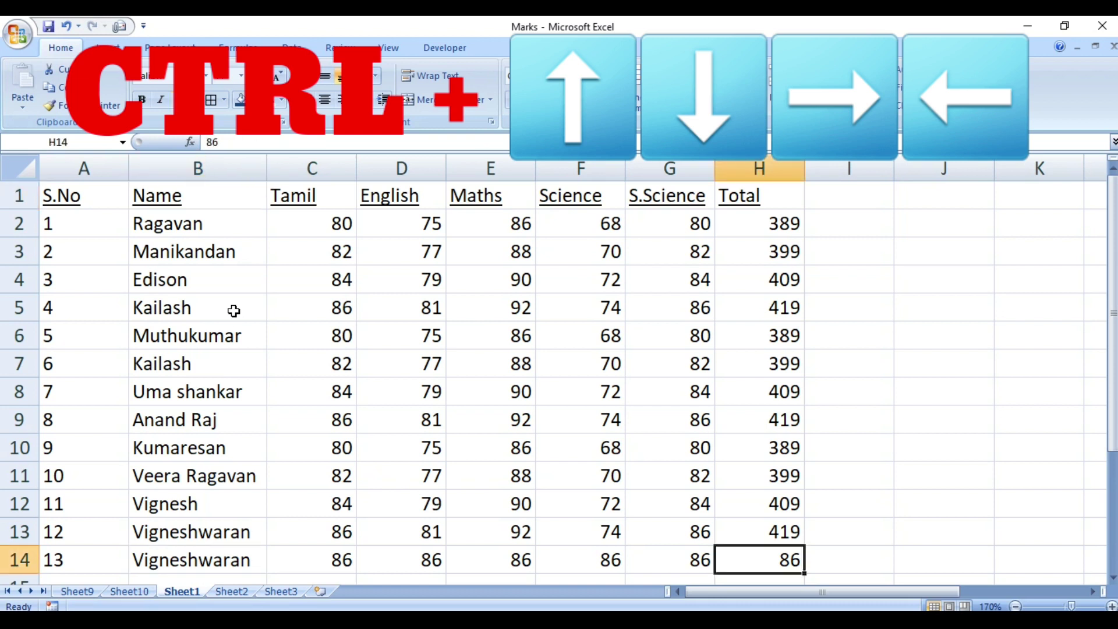
key("ctrl+Left")
key("ctrl+Right")
key("ctrl+Left")
key("ctrl+Right")
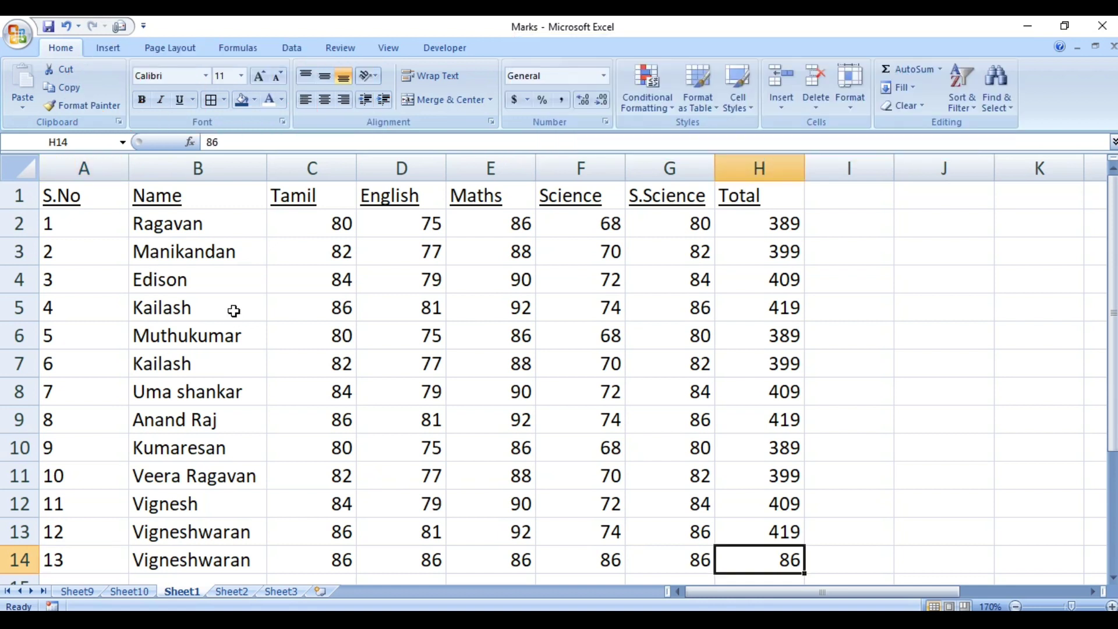
key("ctrl+Home")
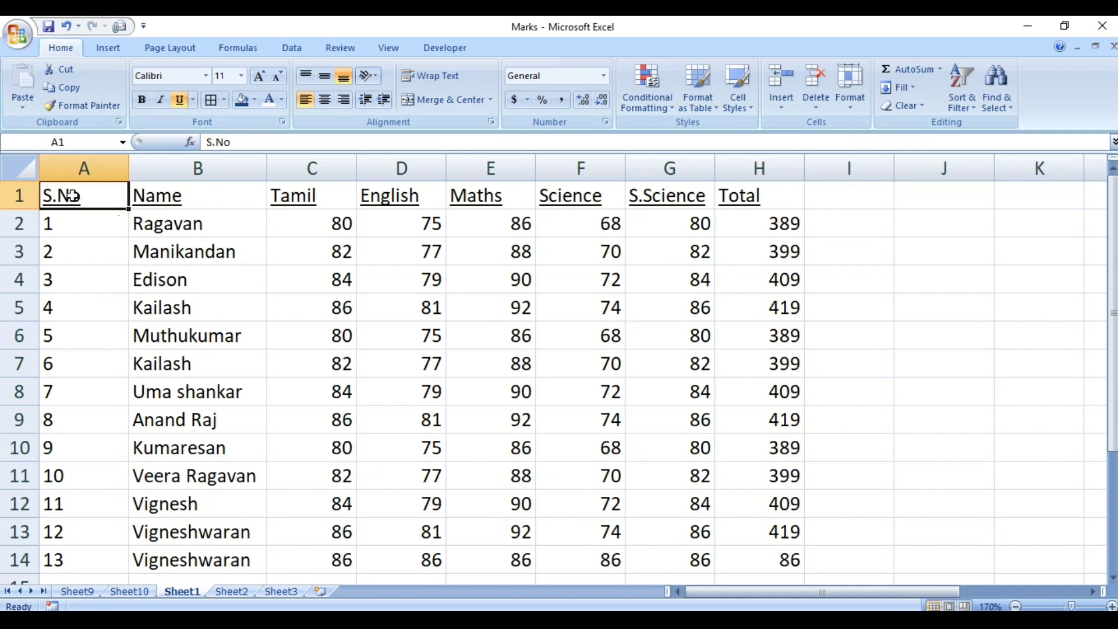
left_click(19, 195)
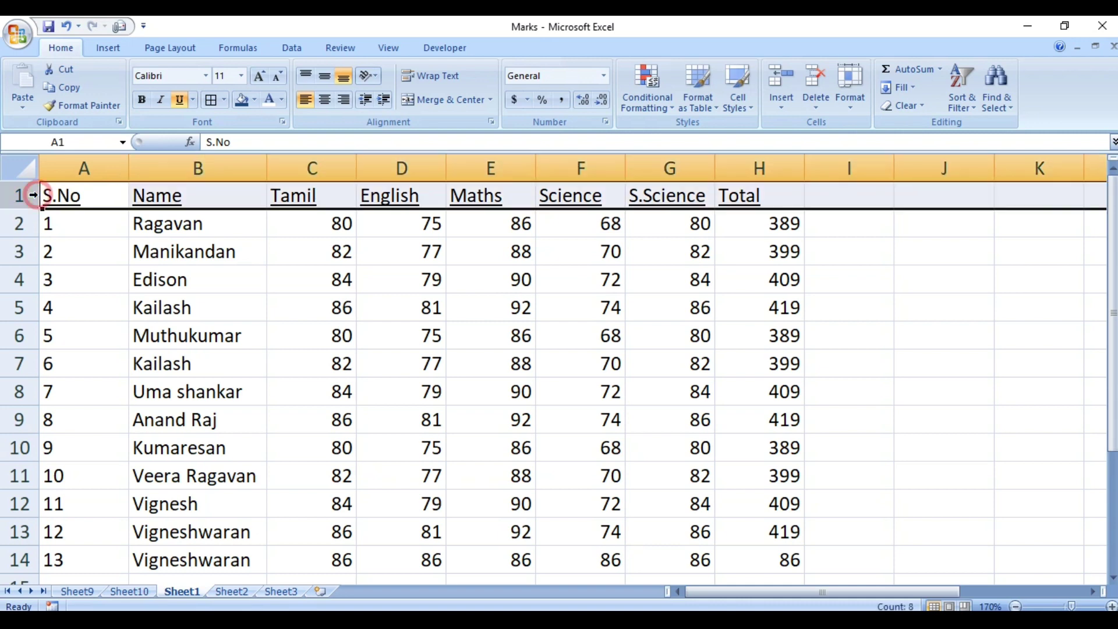
left_click(79, 559)
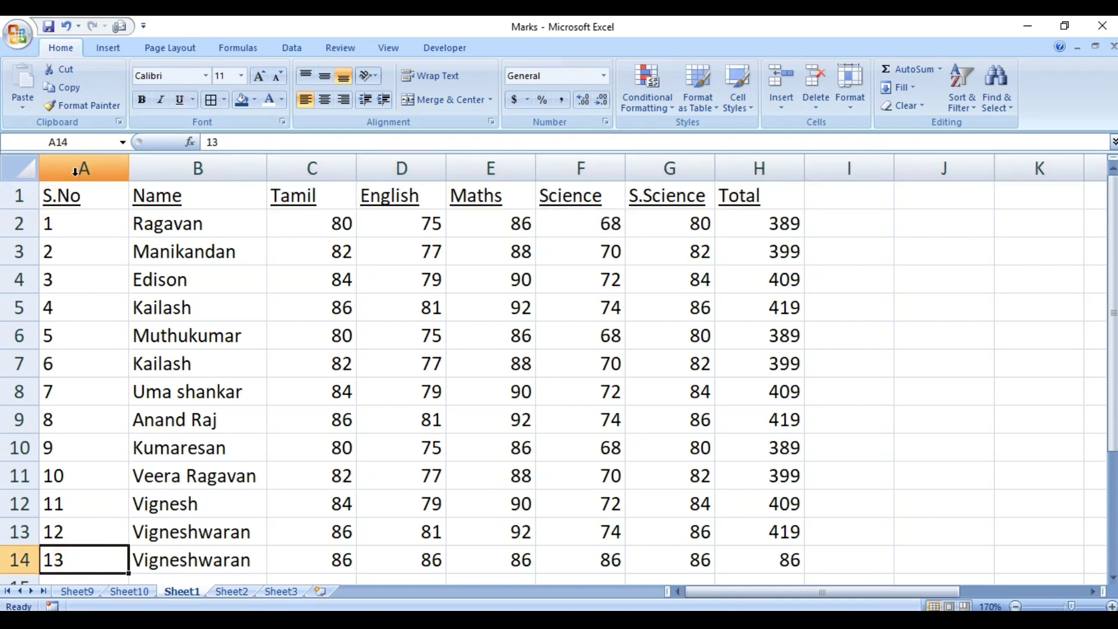
left_click(78, 195)
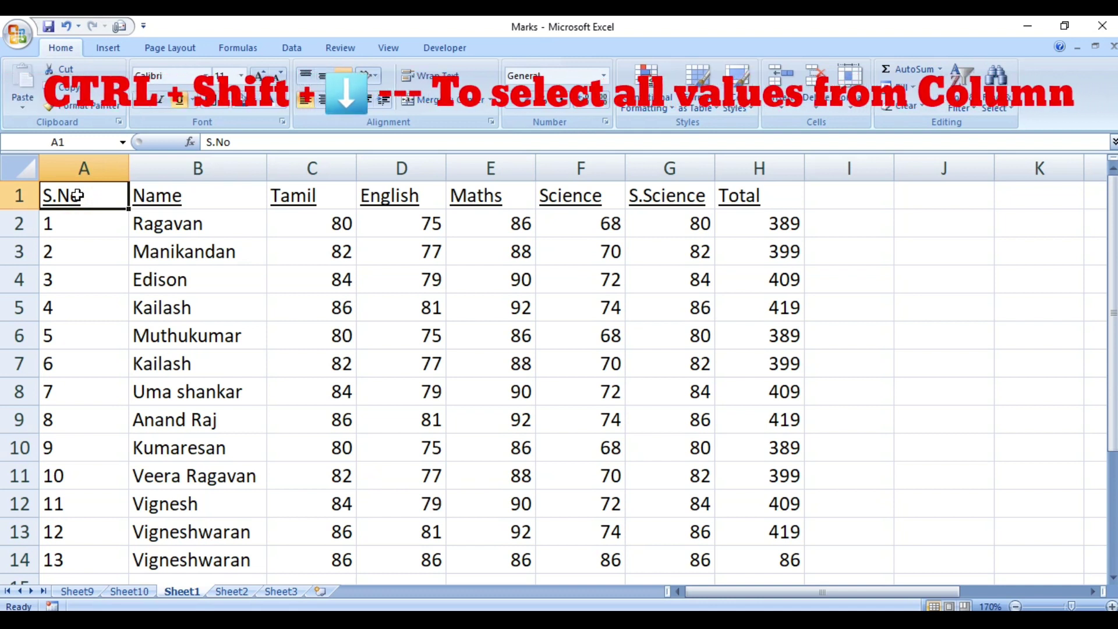
key("ctrl+shift+Down")
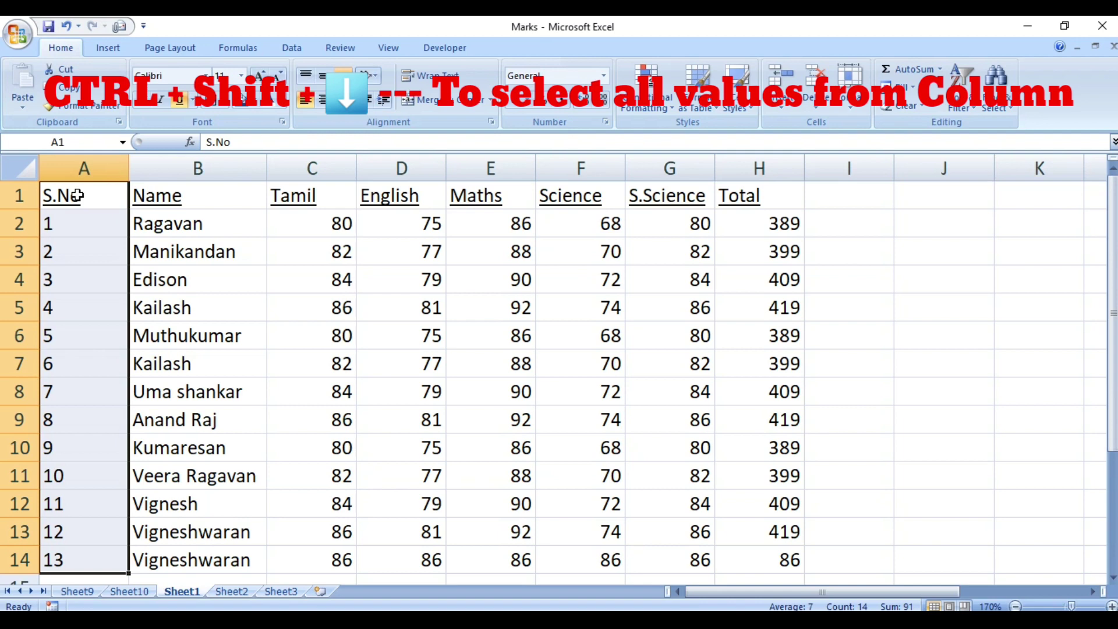
left_click(87, 560)
key("ctrl+shift+Up")
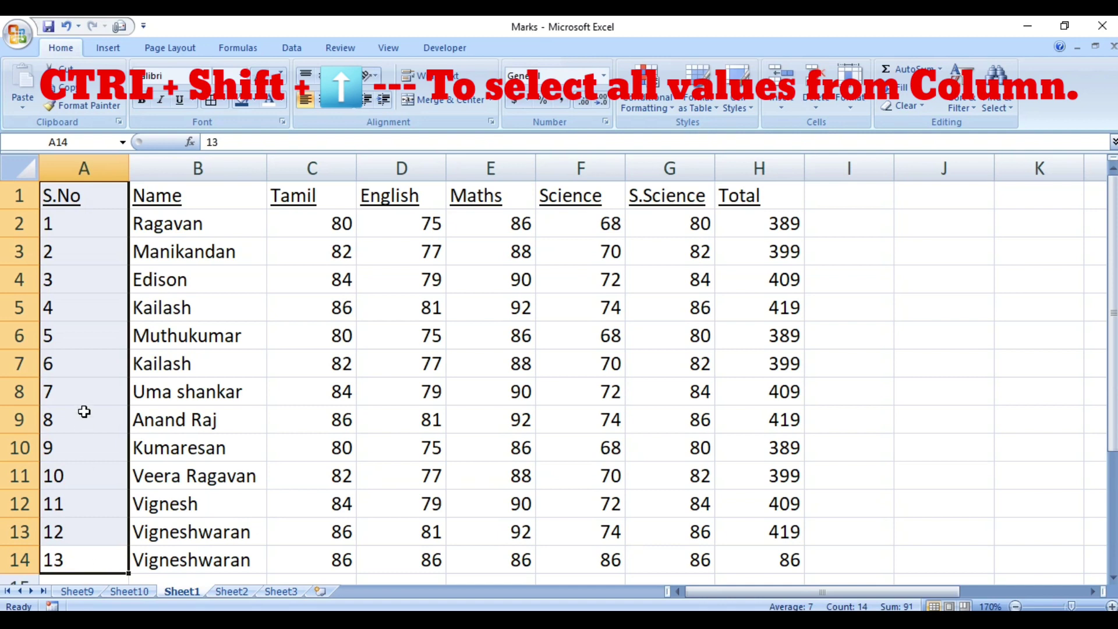
left_click(77, 203)
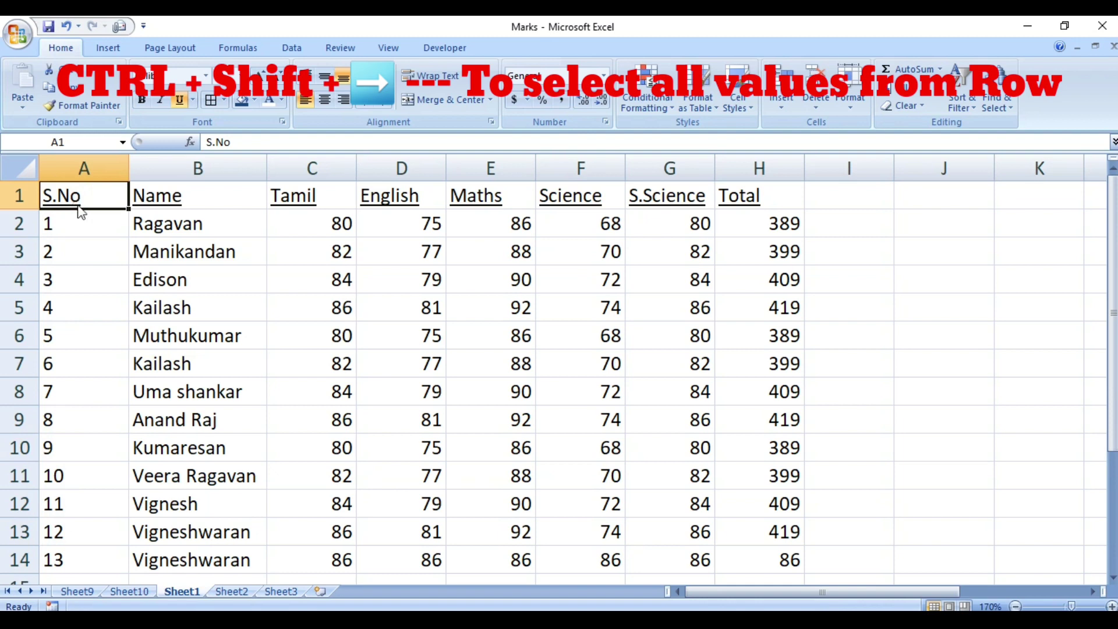
key("ctrl+shift+Right")
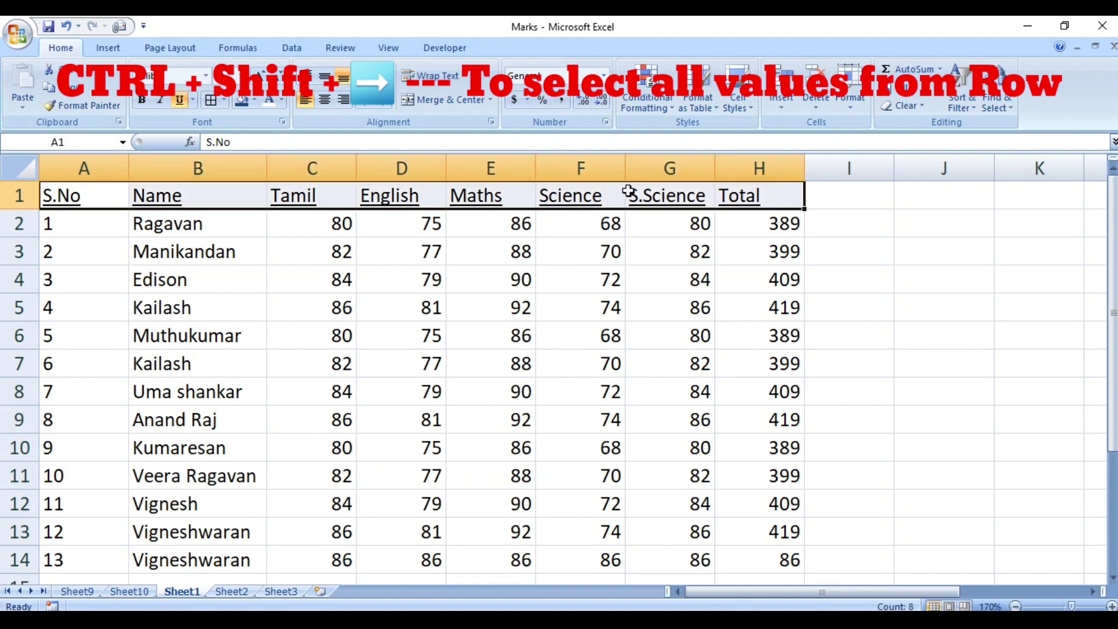
left_click(789, 197)
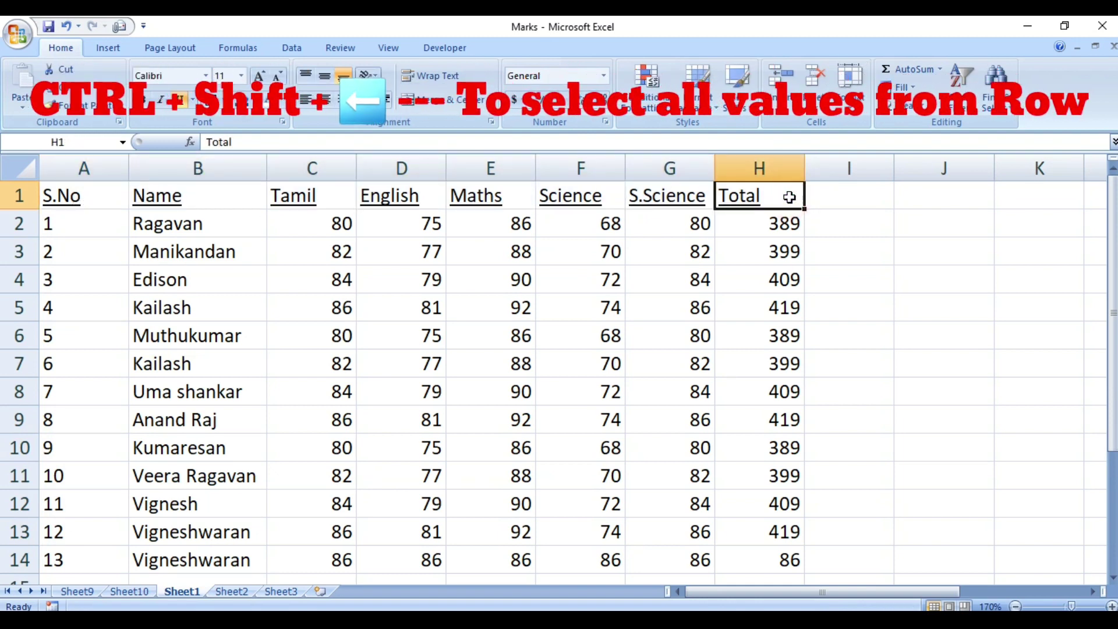
key("ctrl+shift+Left")
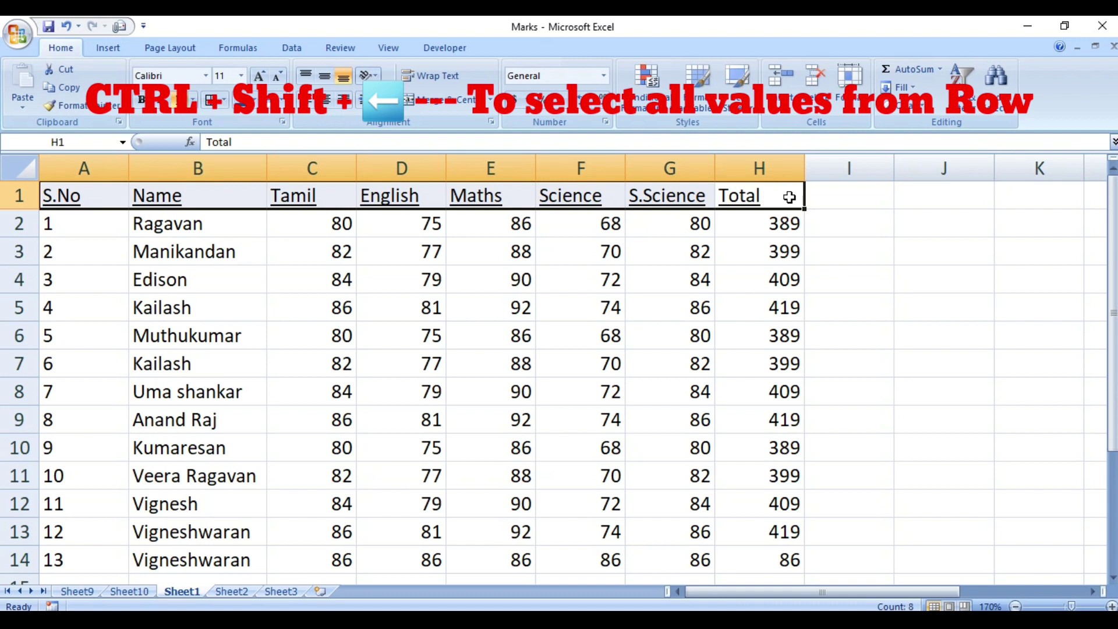
left_click(670, 250)
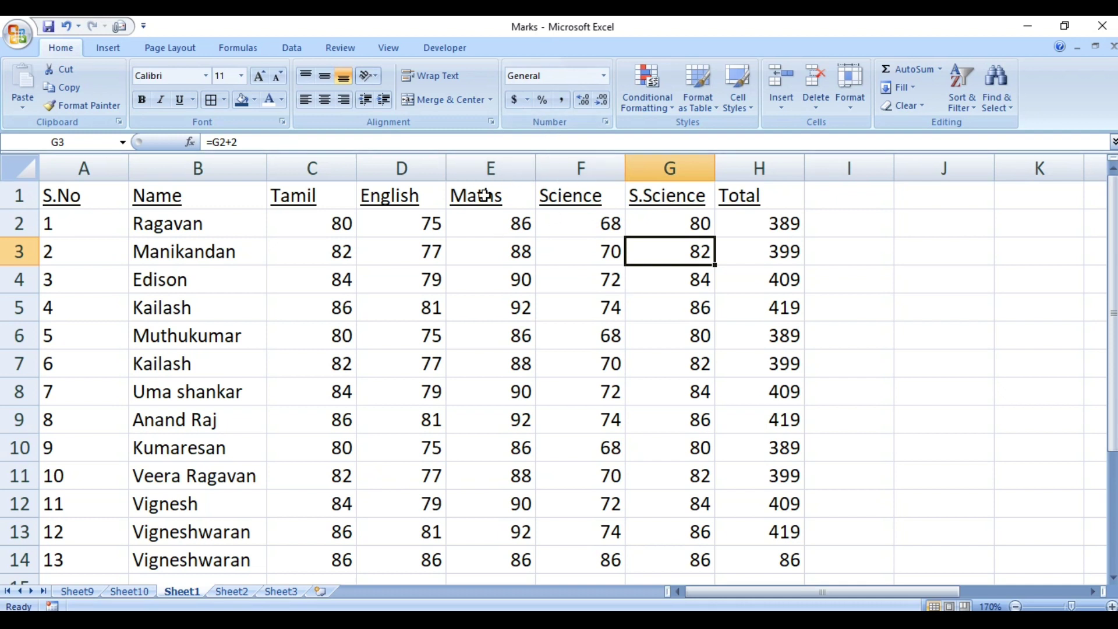
Insert a blank column at F before Science using Ctrl+Plus on the selected column.
left_click(550, 167)
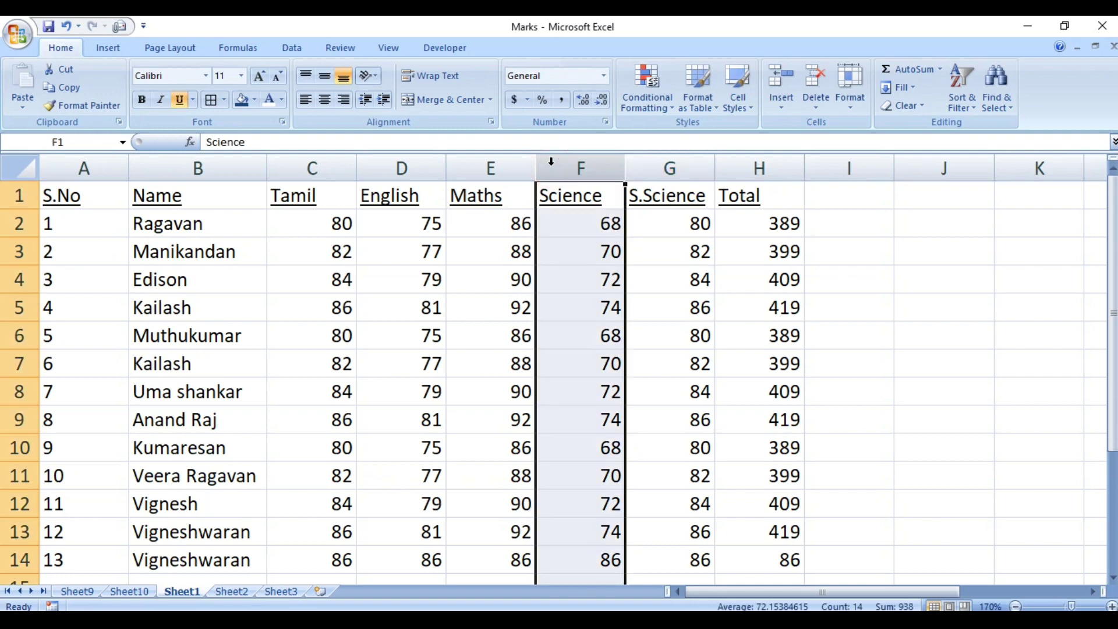
left_click(579, 252)
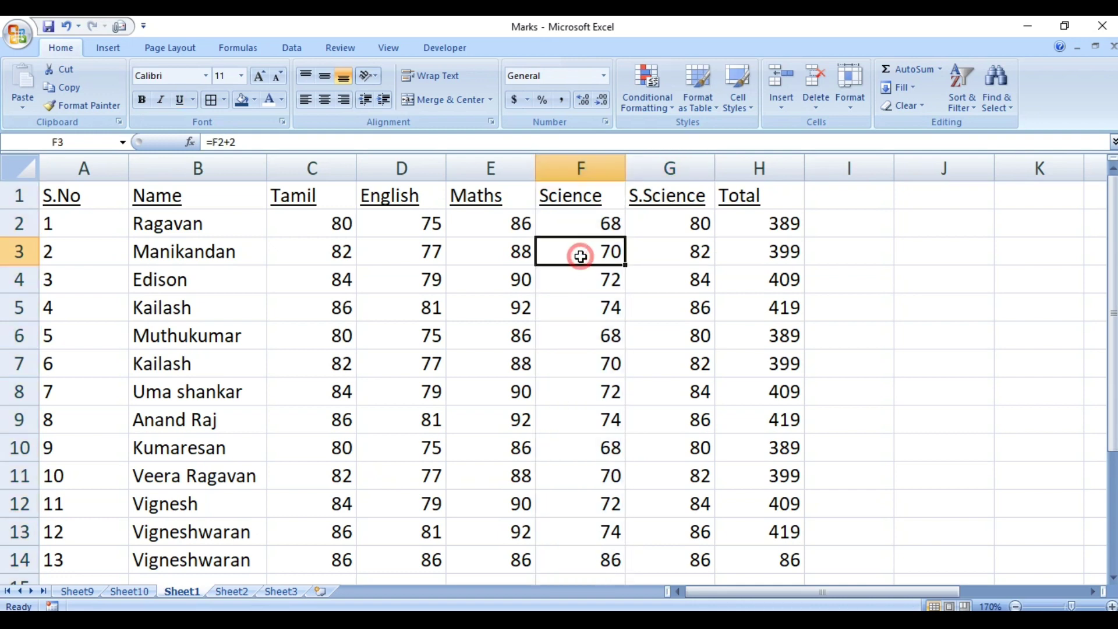
left_click(577, 167)
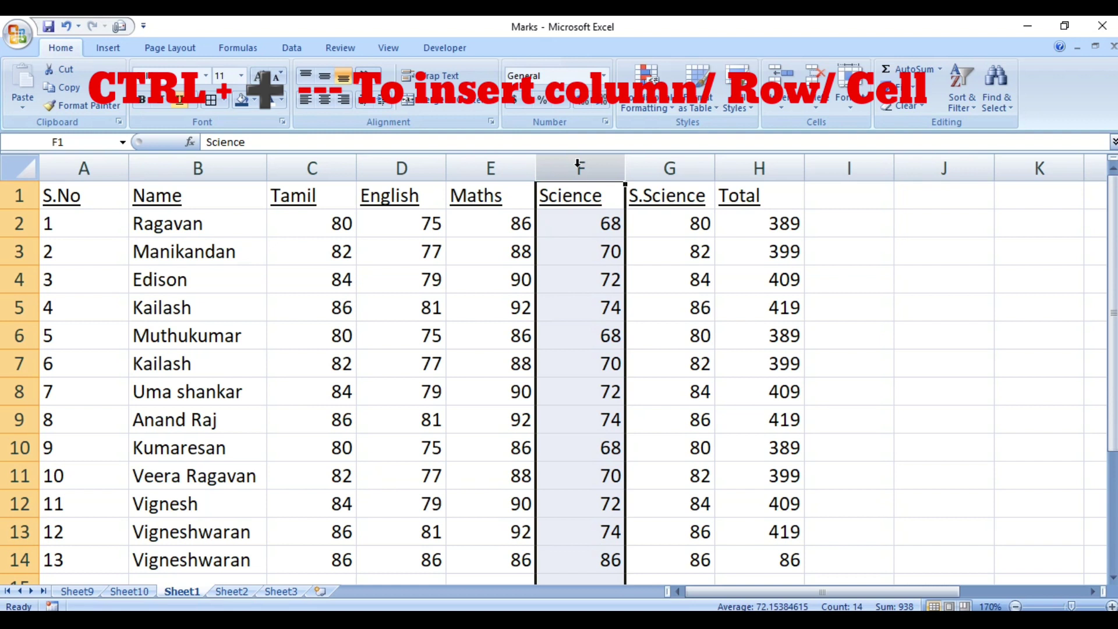
key("ctrl+plus")
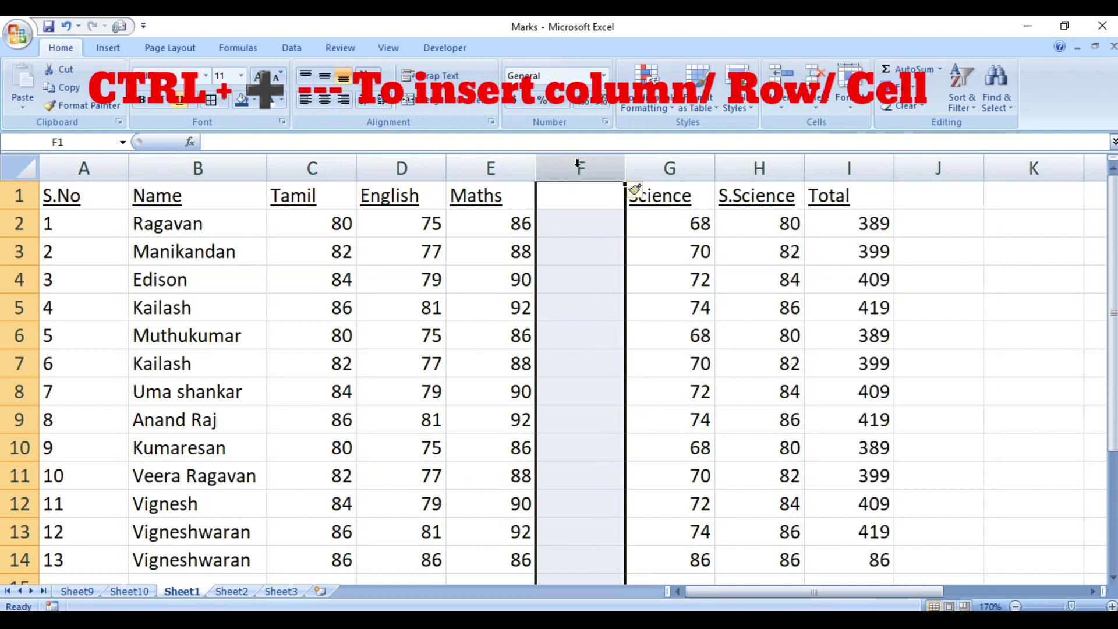
left_click(601, 304)
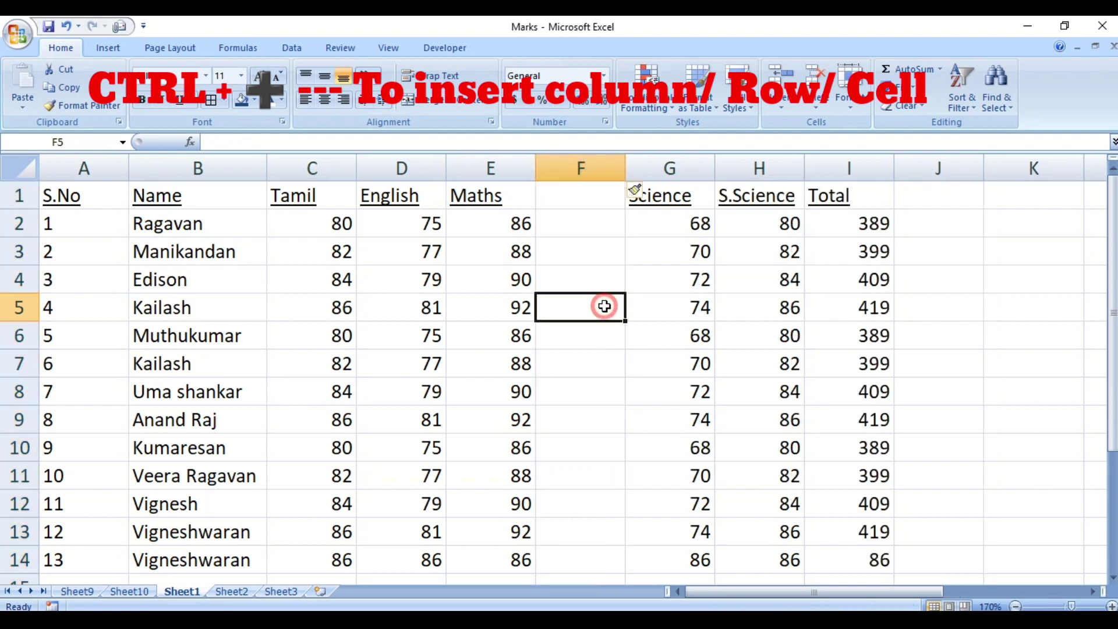
left_click(587, 174)
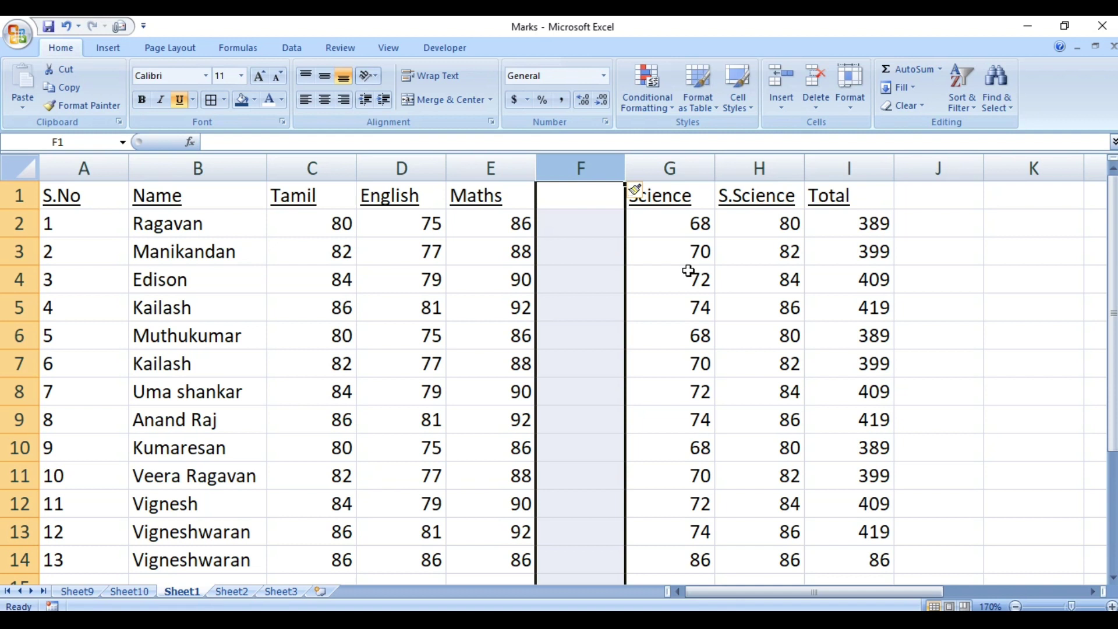
left_click(674, 257)
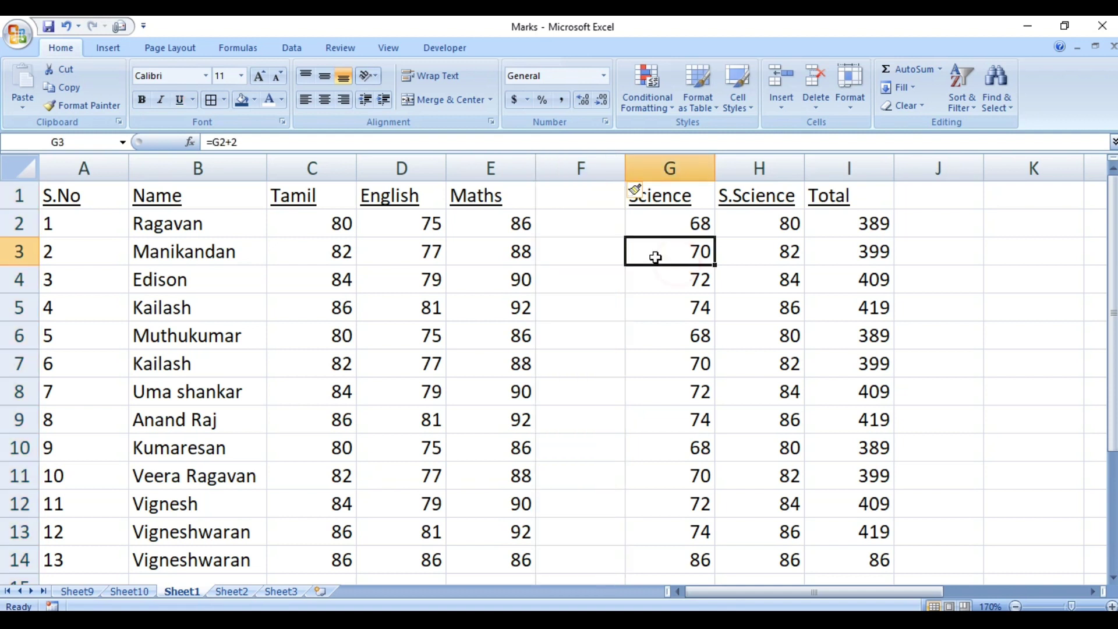
left_click(583, 166)
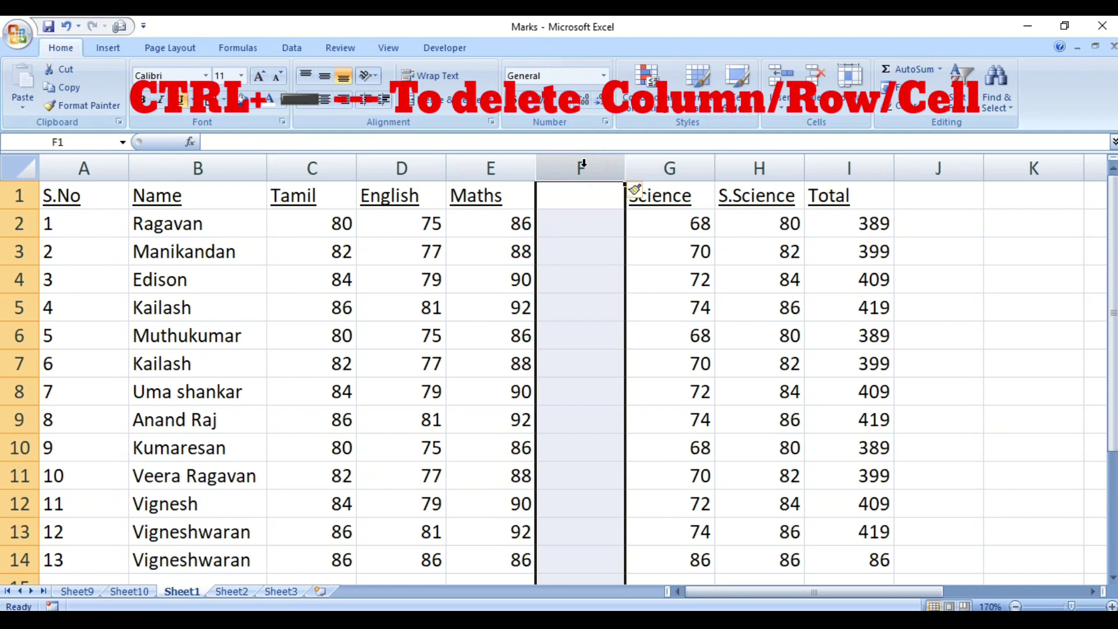
Delete the empty column F so Science returns to column F, then narrow column A.
key("ctrl+minus")
left_click(594, 256)
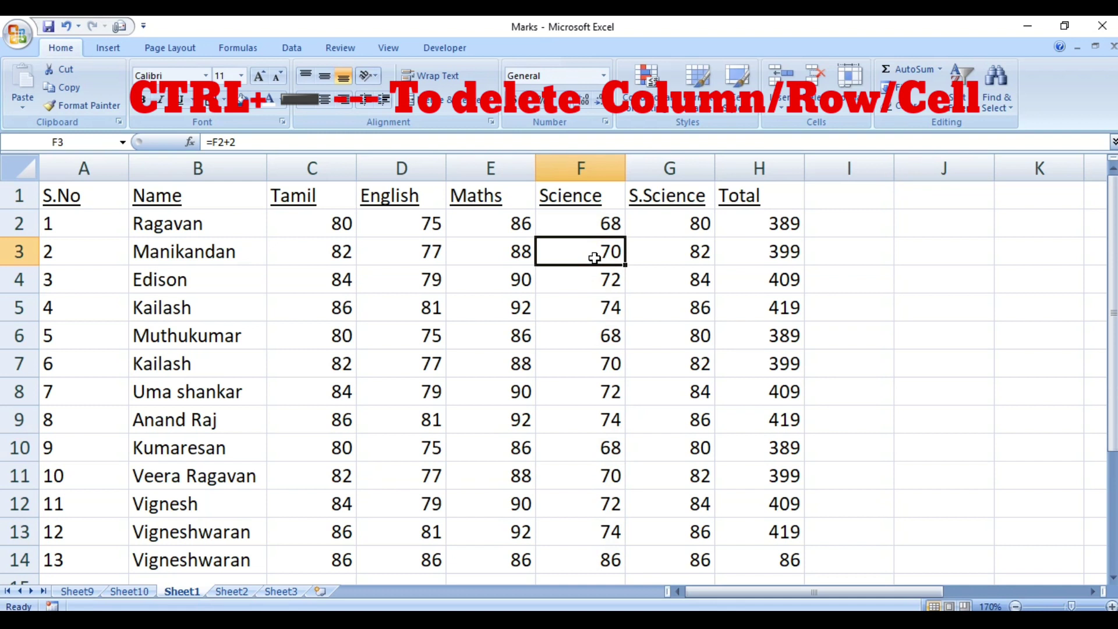
left_click(485, 255)
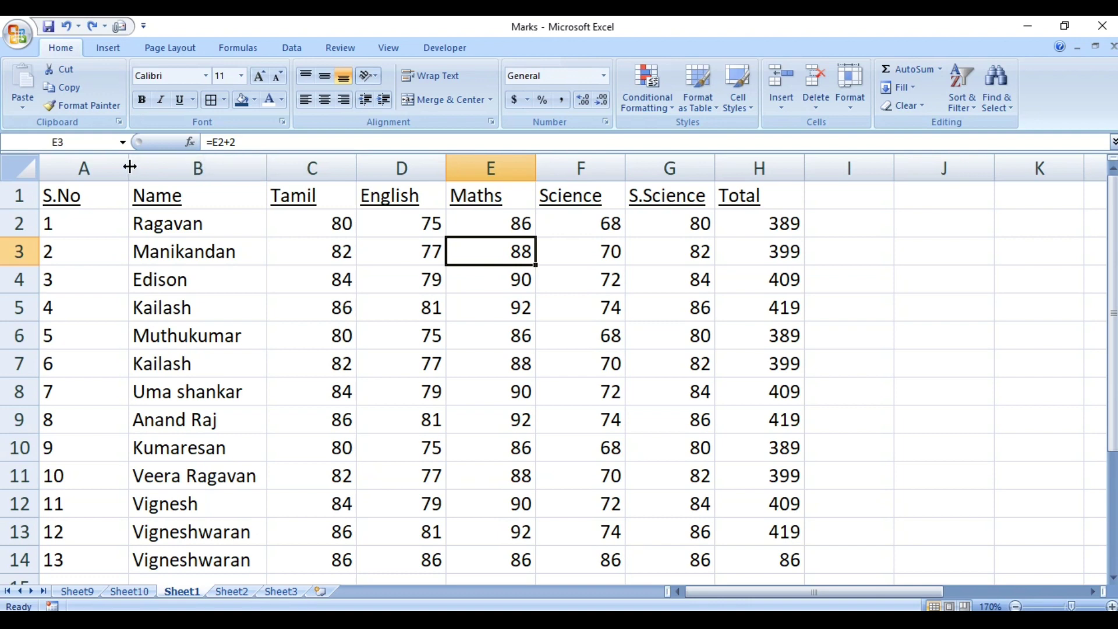
left_click_drag(129, 167, 78, 167)
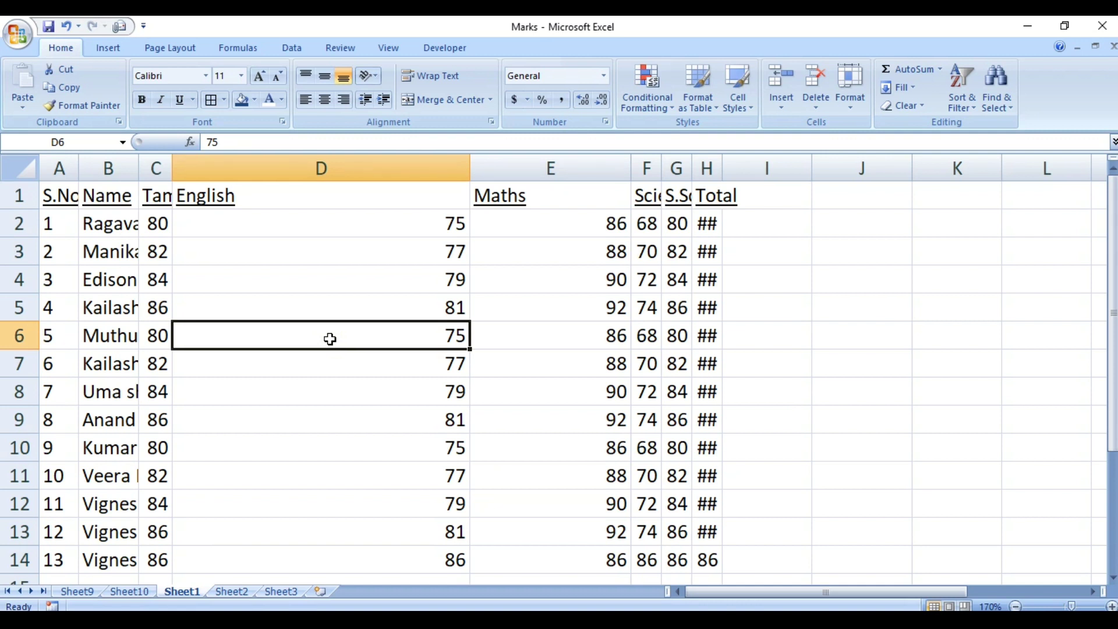
AutoFit column D to its marks with the Alt, O, C, A sequence.
key("alt")
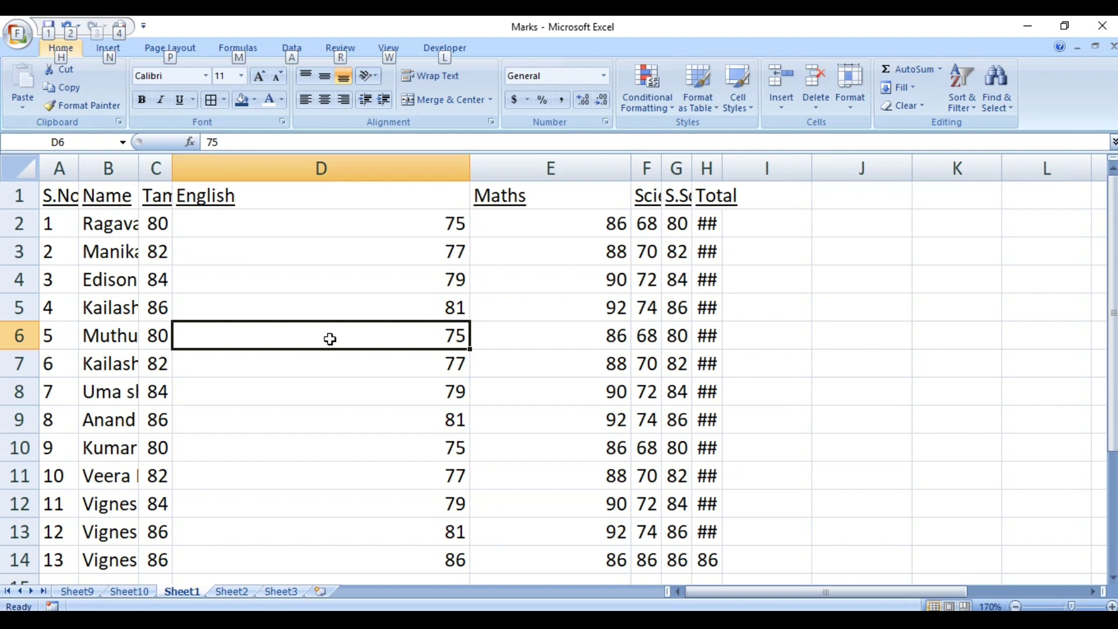
key("alt")
key("alt")
key("o")
key("c")
key("a")
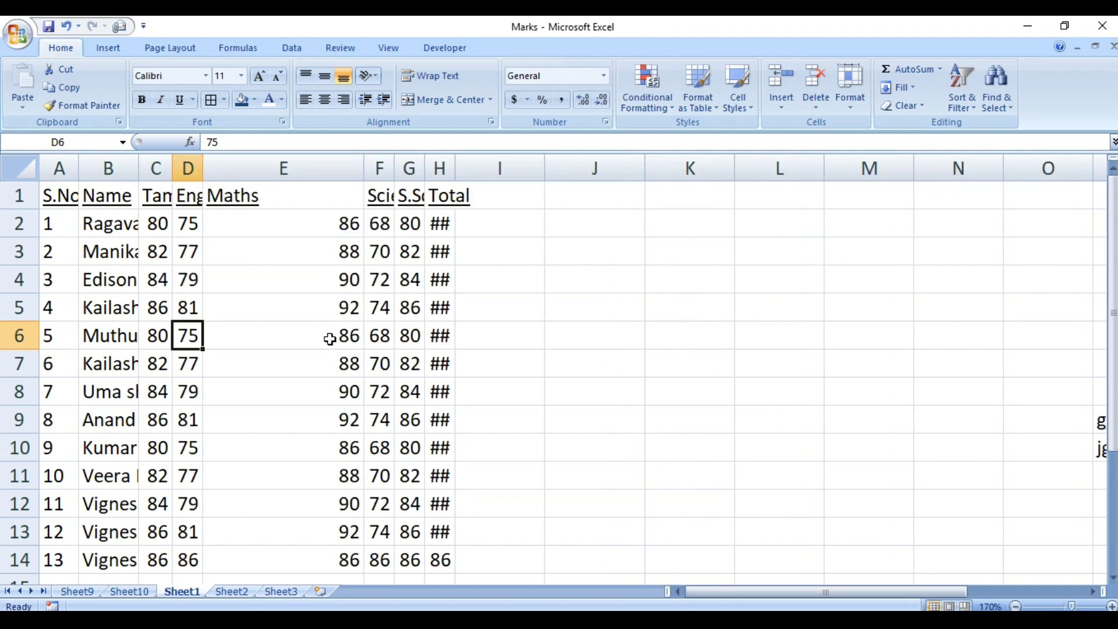
Select the whole marks table with Ctrl+A and AutoFit every column's width.
left_click(164, 386)
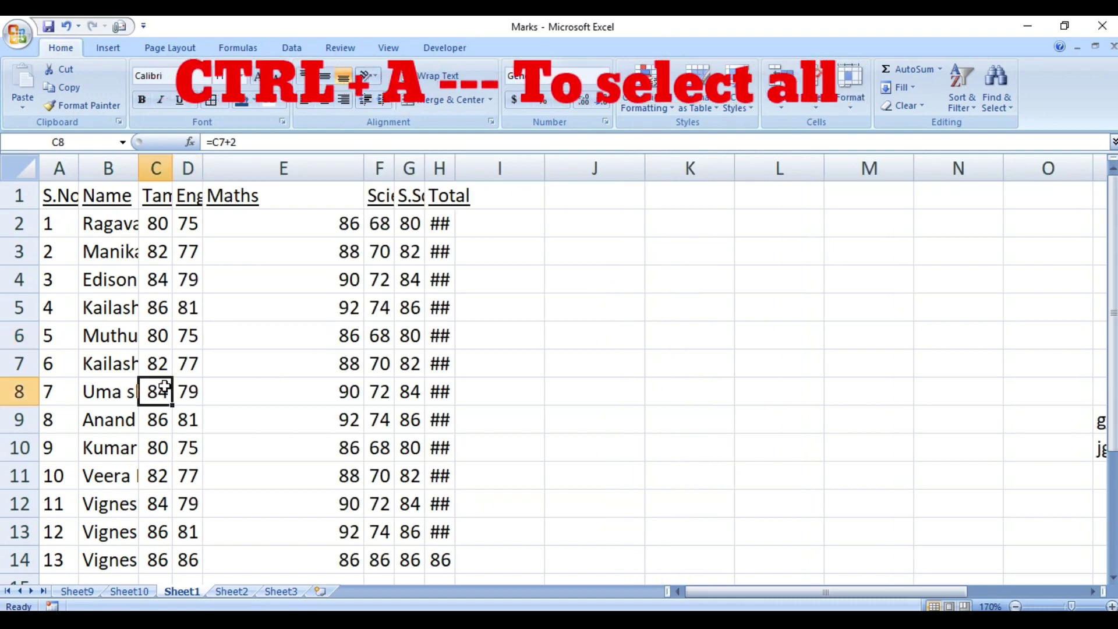
key("ctrl+a")
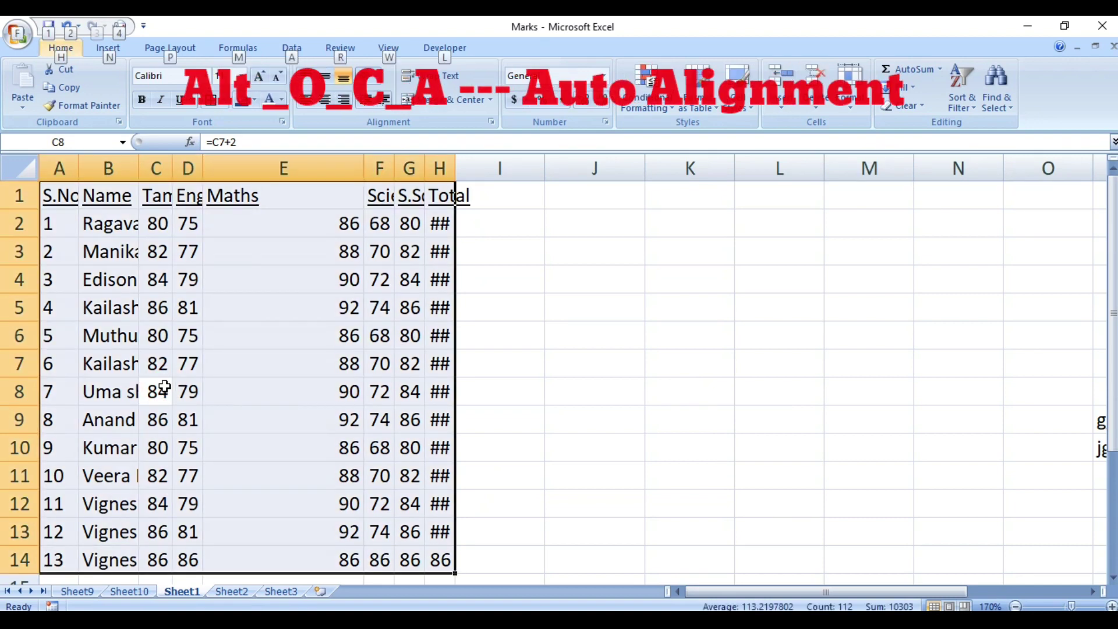
key("alt+o")
key("c")
key("a")
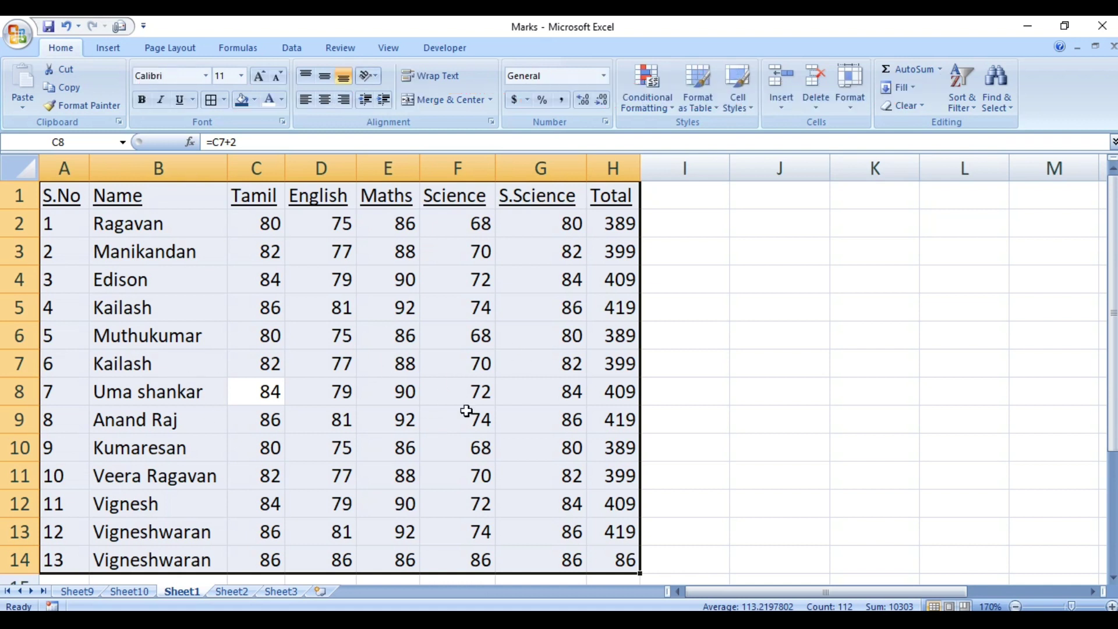
left_click(704, 317)
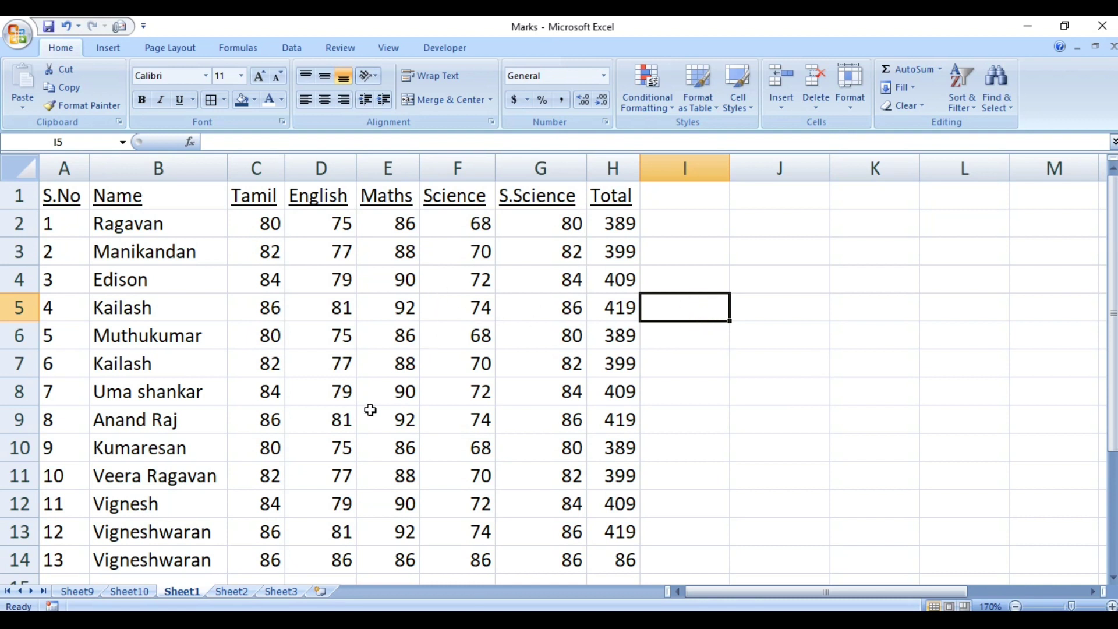
left_click(347, 391)
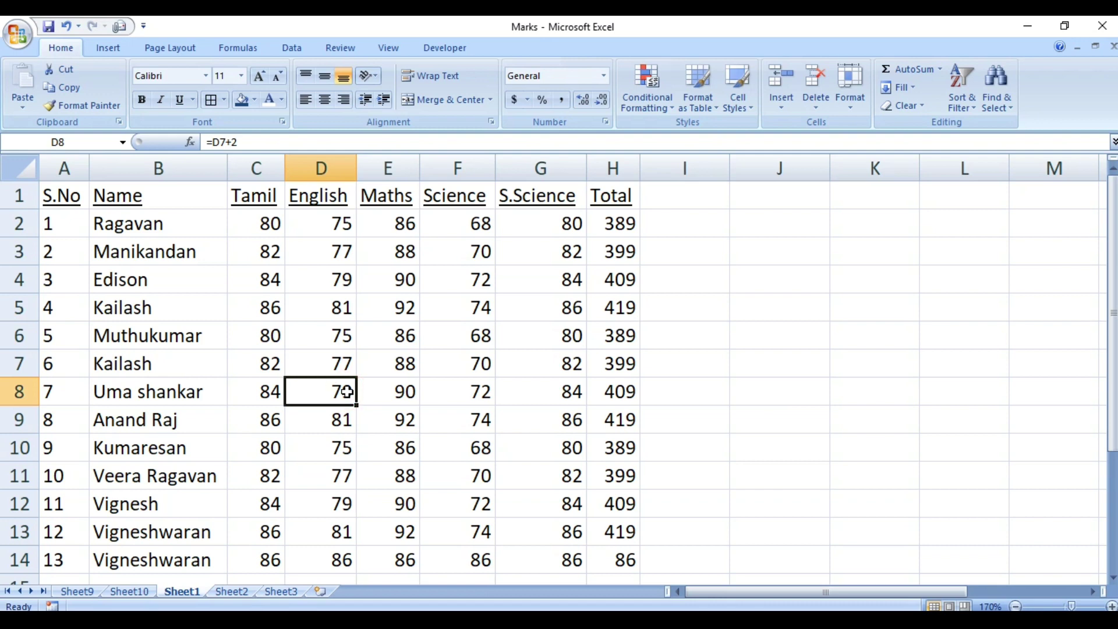
key("ctrl+z")
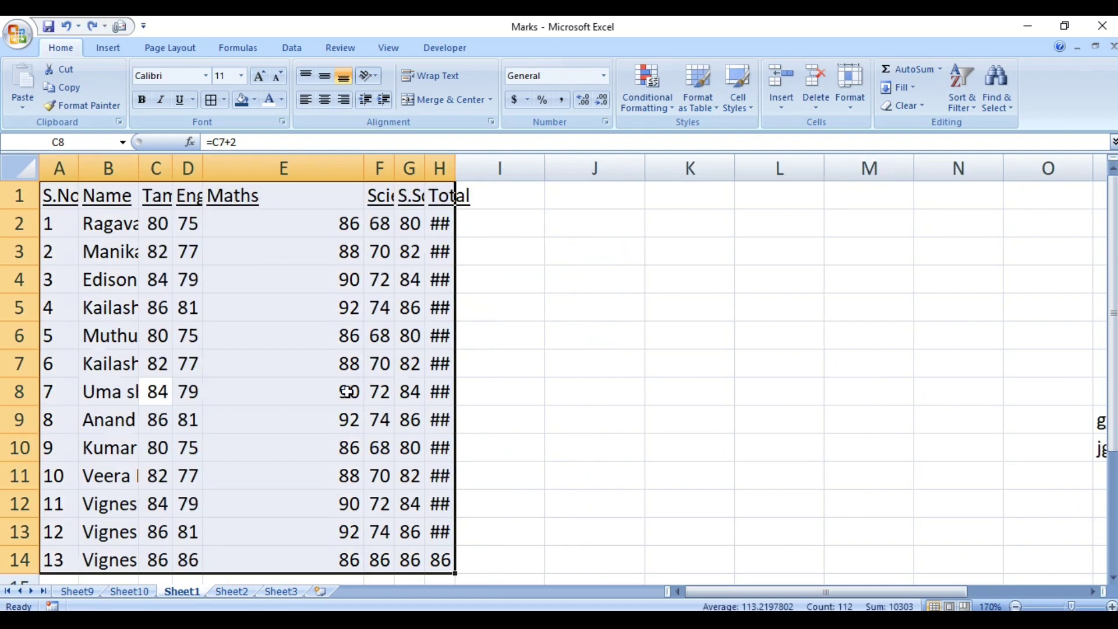
left_click(636, 326)
left_click(346, 351)
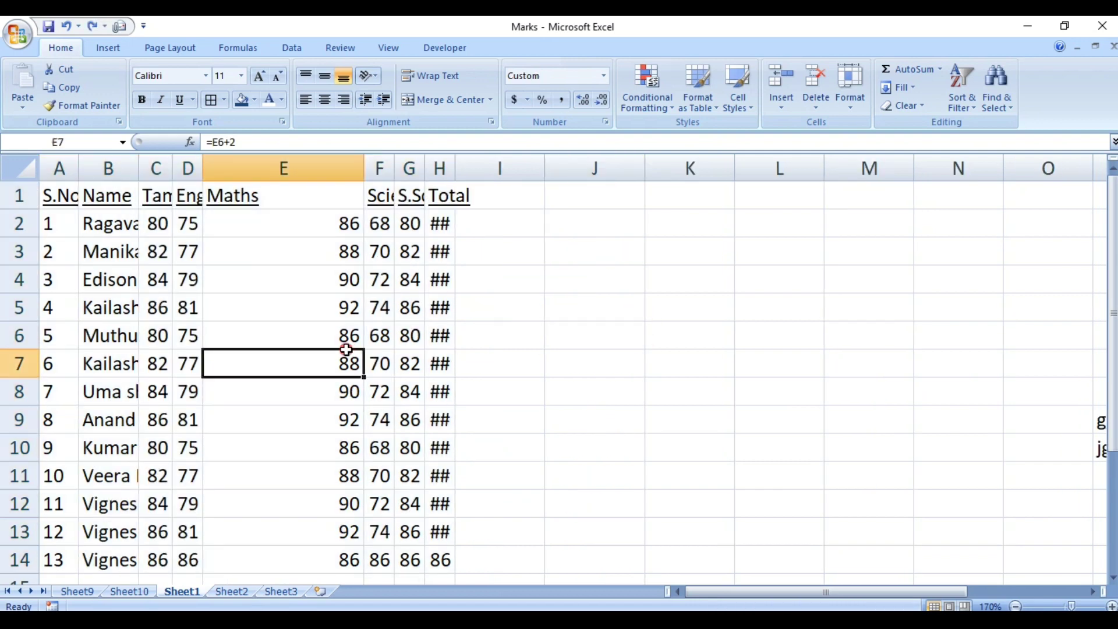
key("ctrl+a")
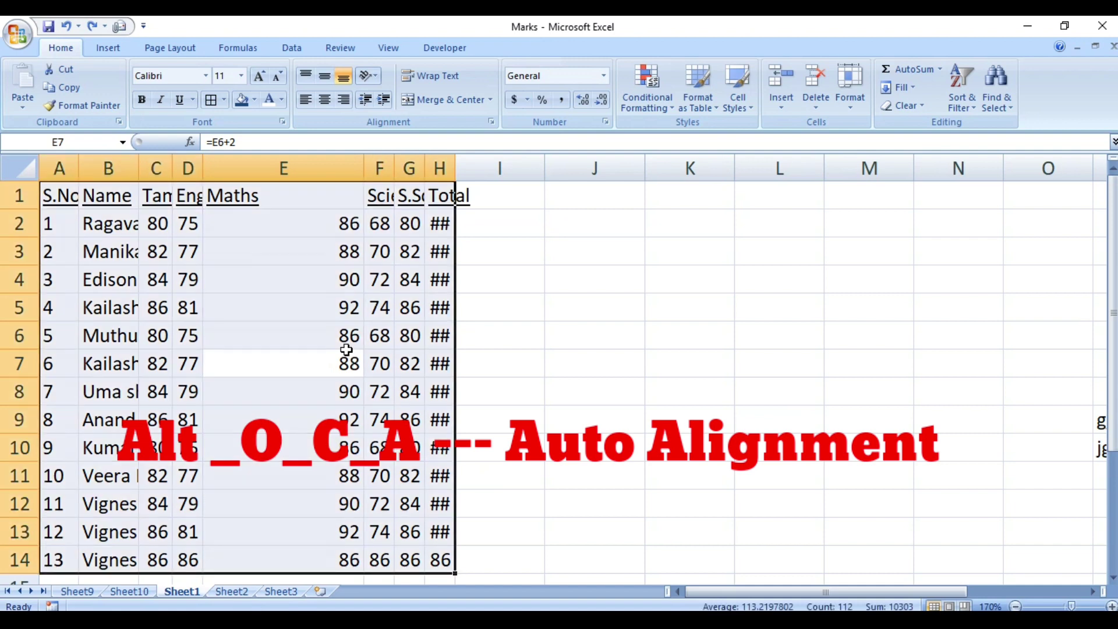
key("alt")
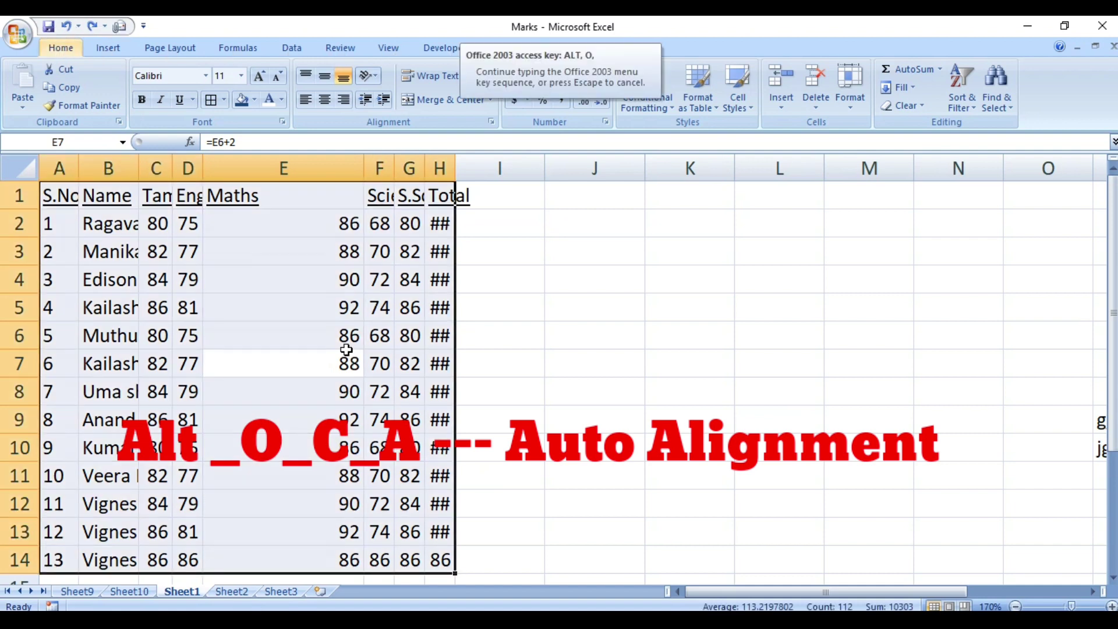
key("c")
key("a")
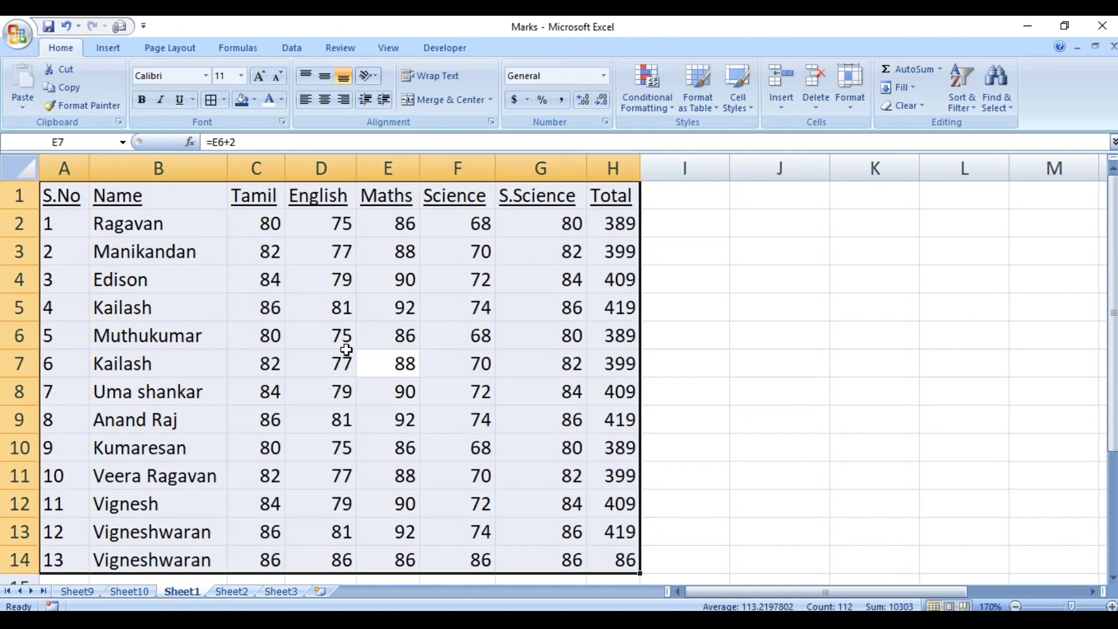
left_click(664, 357)
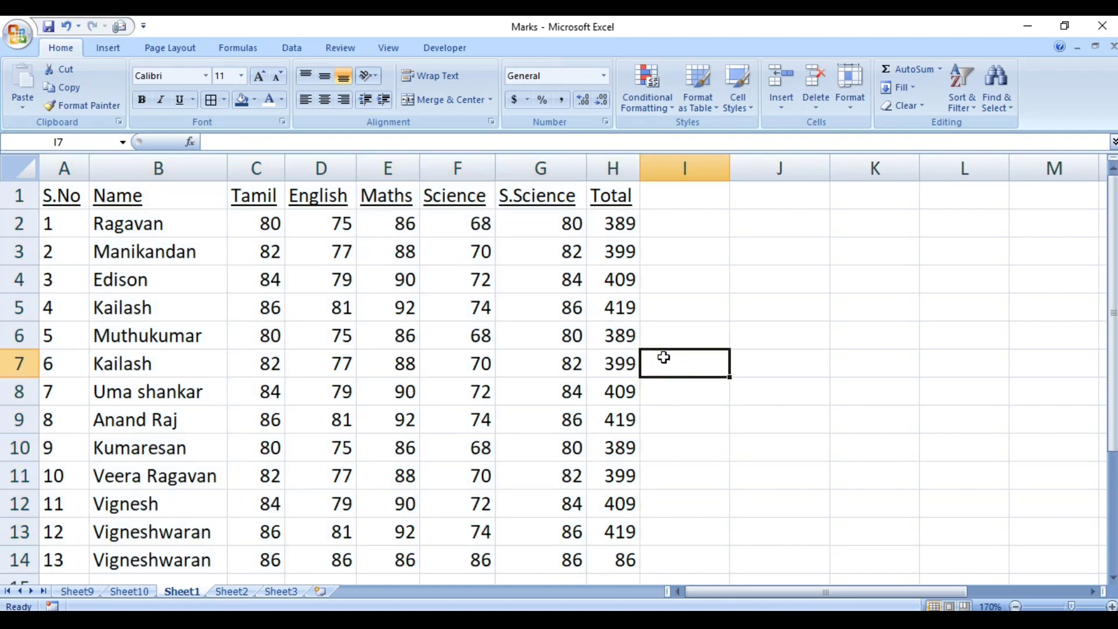
left_click(185, 291)
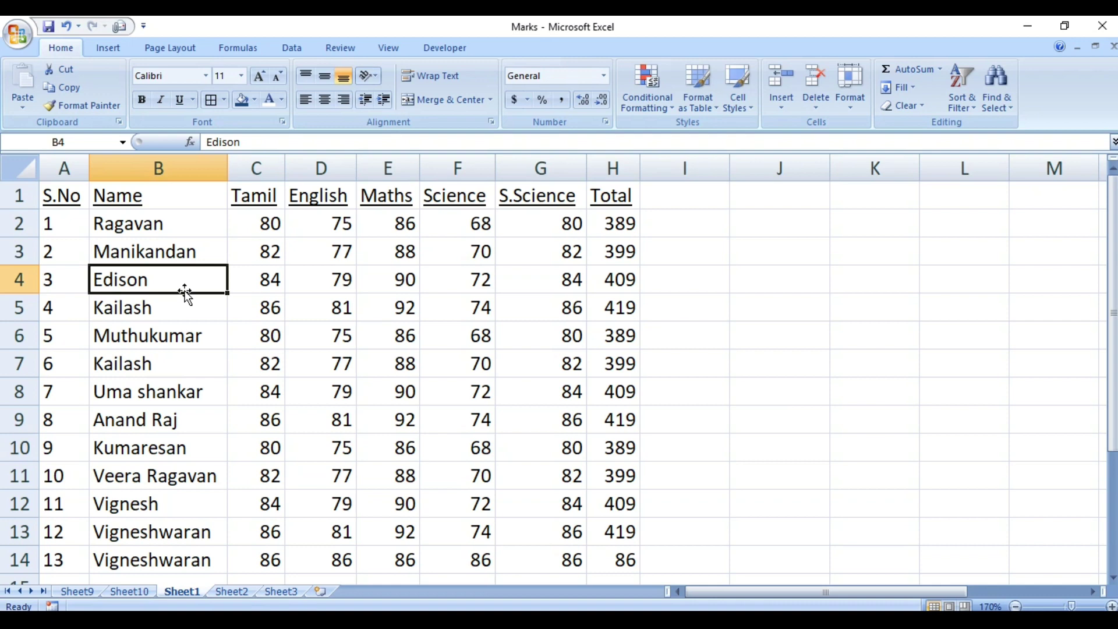
Undo six column changes with Ctrl+Z, bringing back the blank column F before Science.
key("ctrl+z")
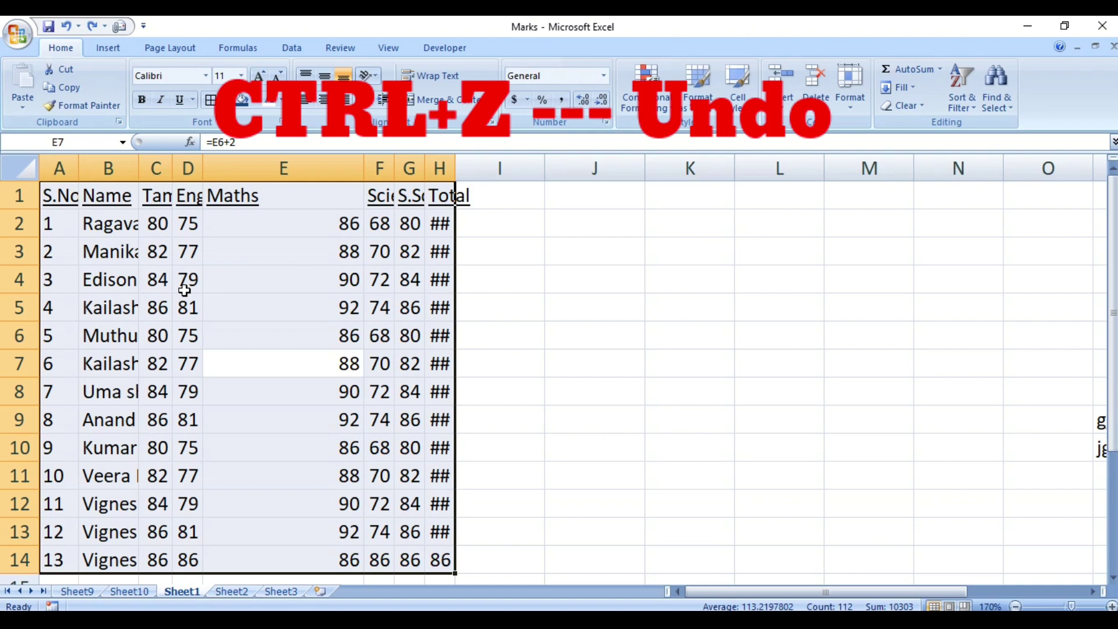
key("ctrl+z")
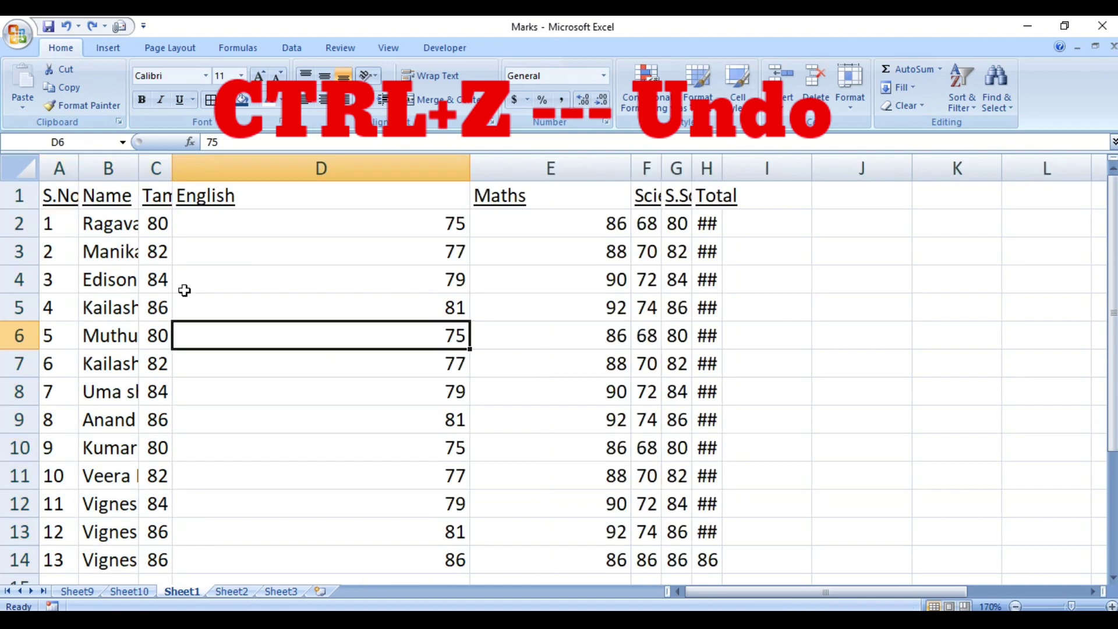
key("ctrl+z")
key("ctrl+z")
key("ctrl+z")
key("ctrl+z")
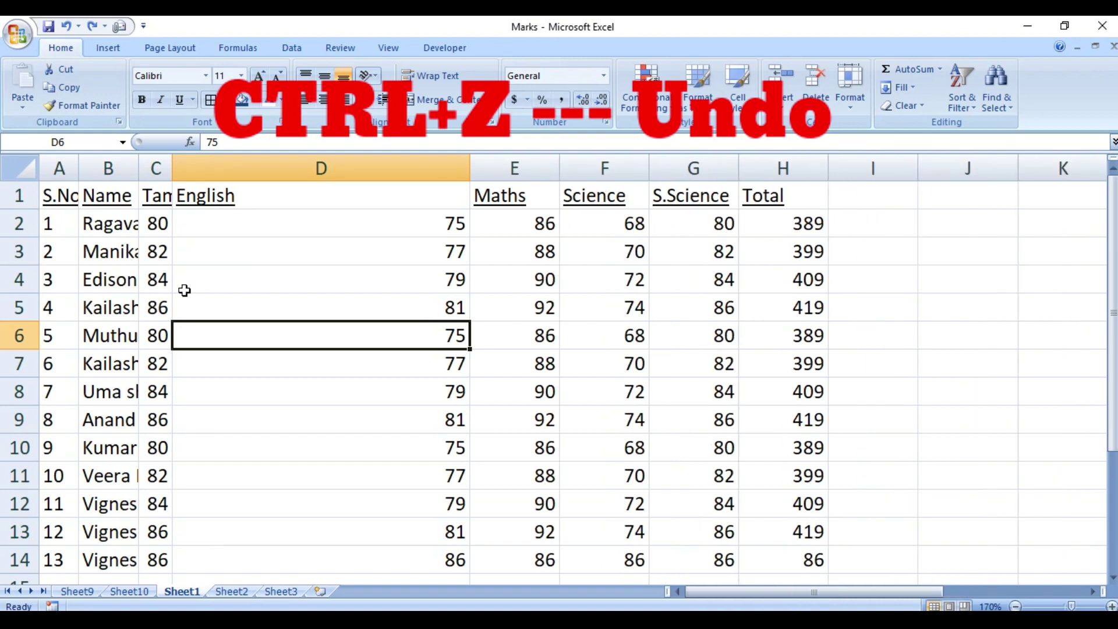
key("ctrl+z")
key("ctrl+z")
key("ctrl+z")
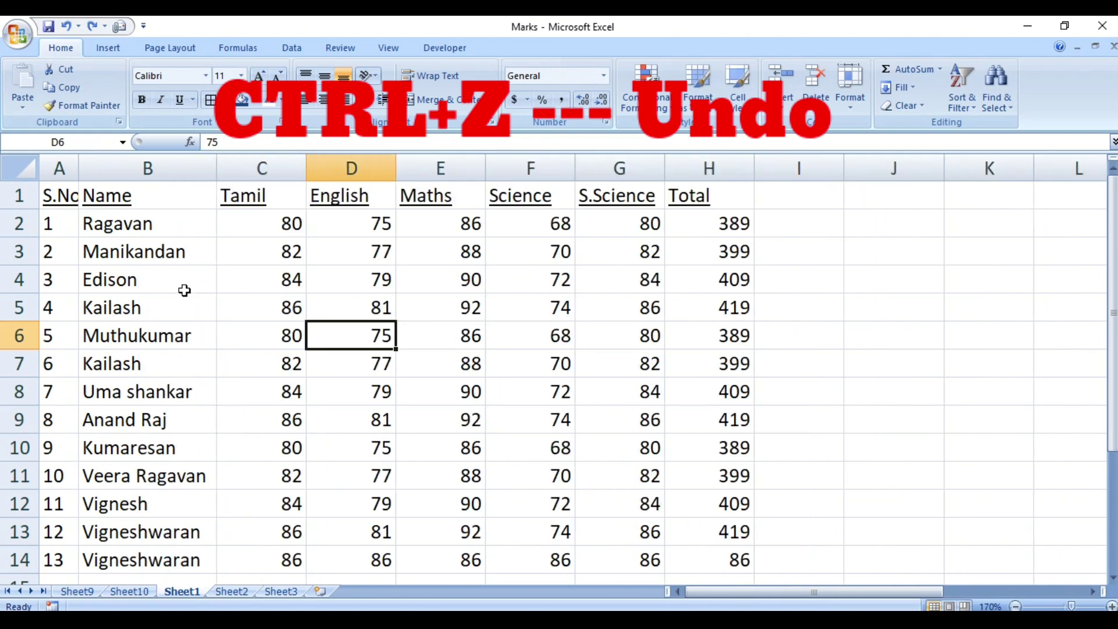
key("ctrl+z")
key("ctrl+z")
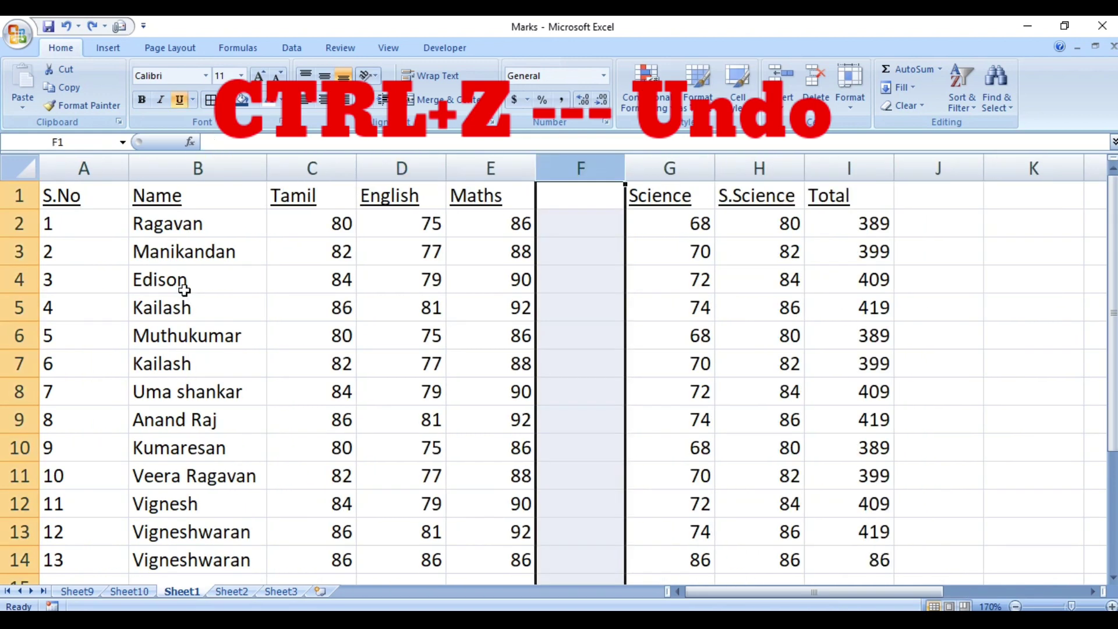
key("ctrl+z")
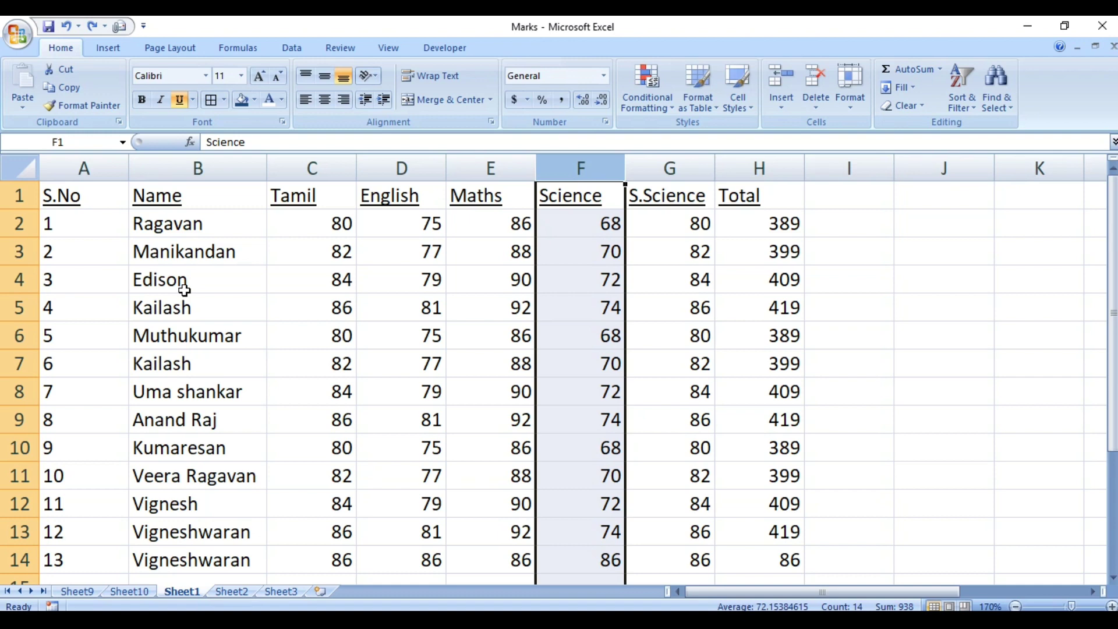
Redo the five undone column changes with Ctrl+Y, then select cell E4.
key("ctrl+y")
key("ctrl+y")
key("ctrl+y")
key("ctrl+y")
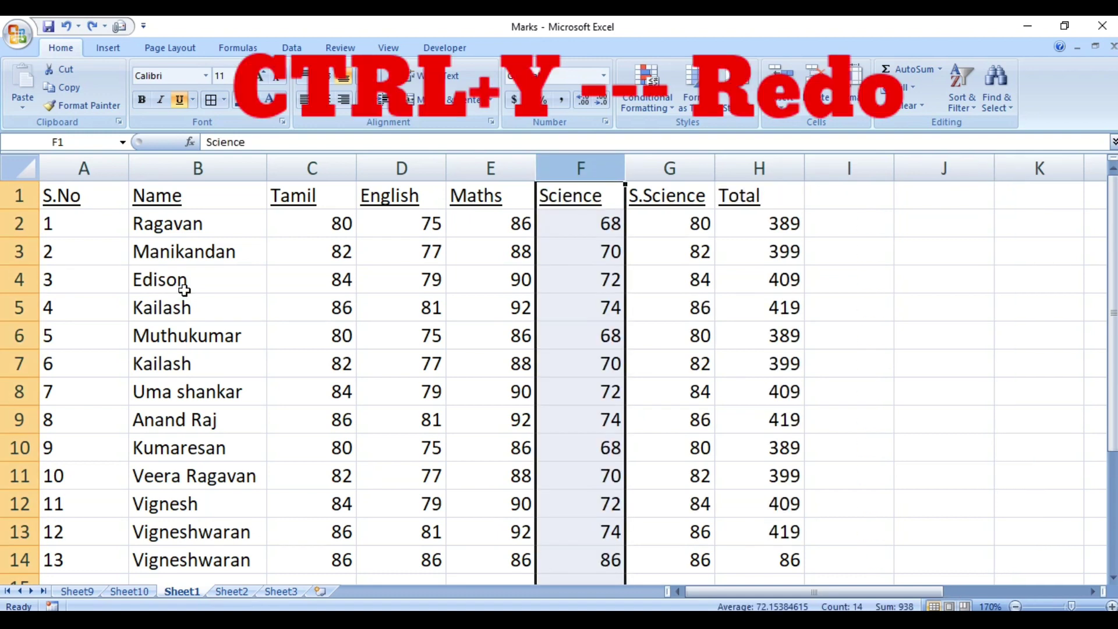
key("ctrl+y")
key("ctrl+y")
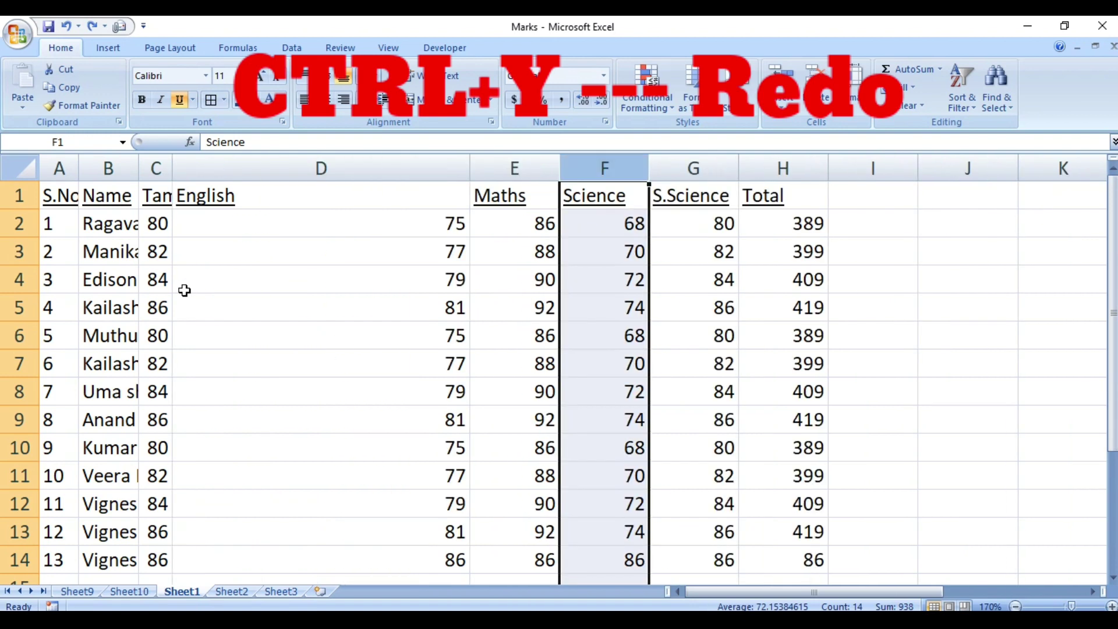
key("ctrl+y")
key("ctrl+y")
key("ctrl+y")
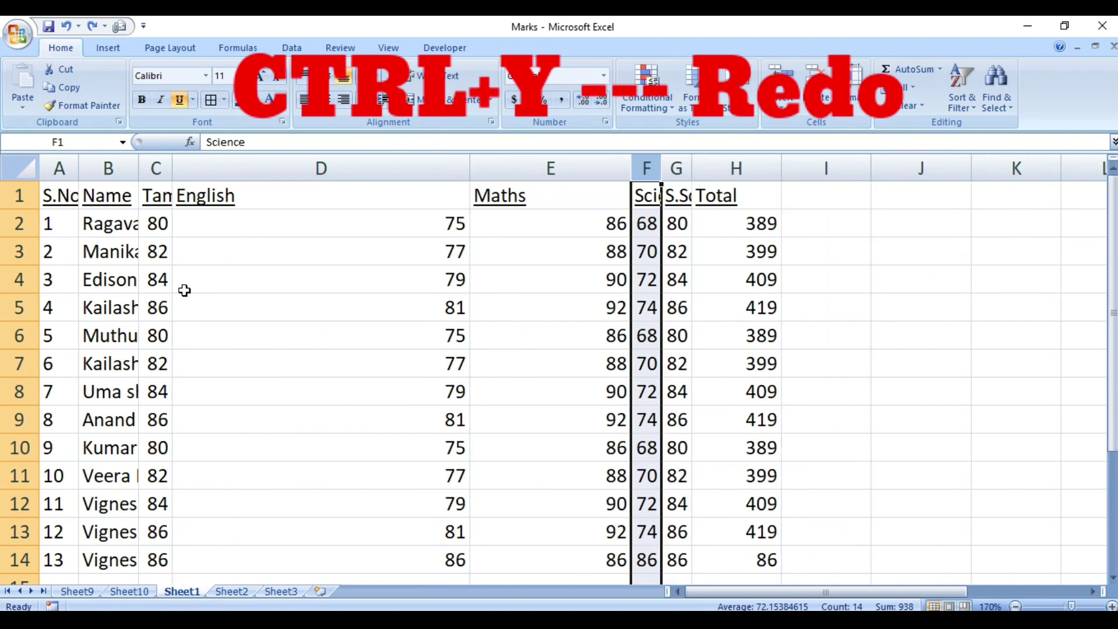
key("ctrl+y")
key("ctrl+y")
key("ctrl+y")
key("ctrl+y")
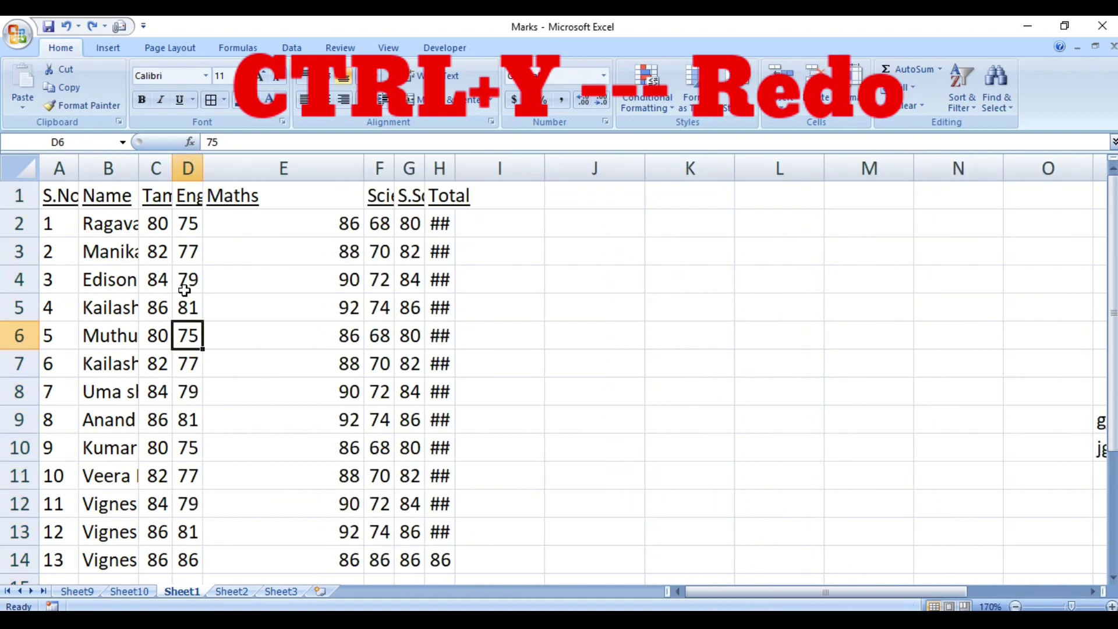
key("ctrl+y")
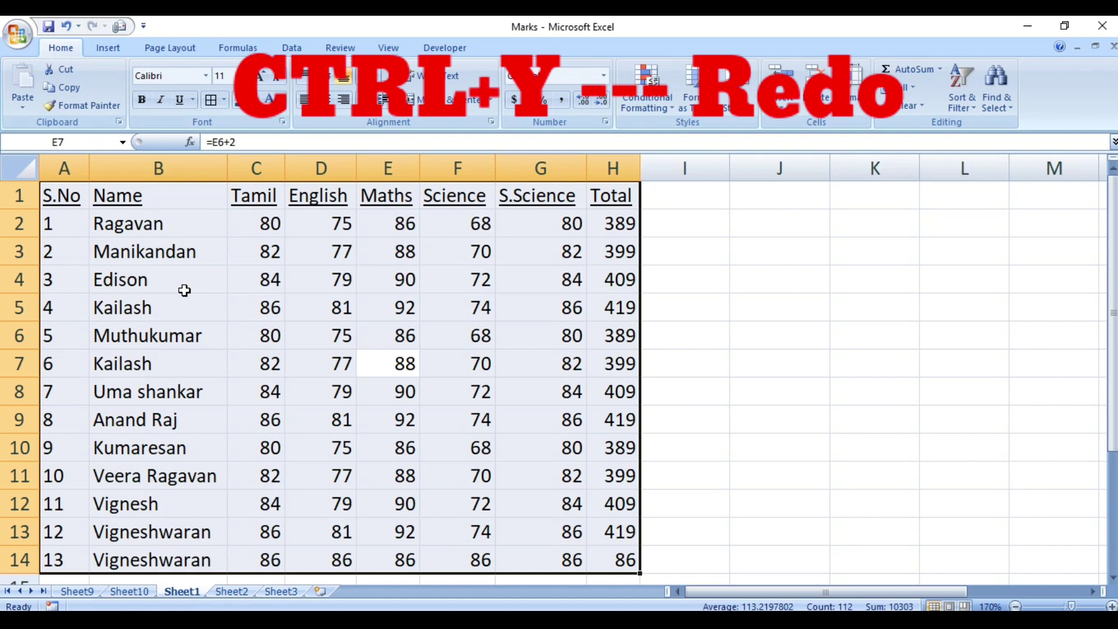
left_click(385, 278)
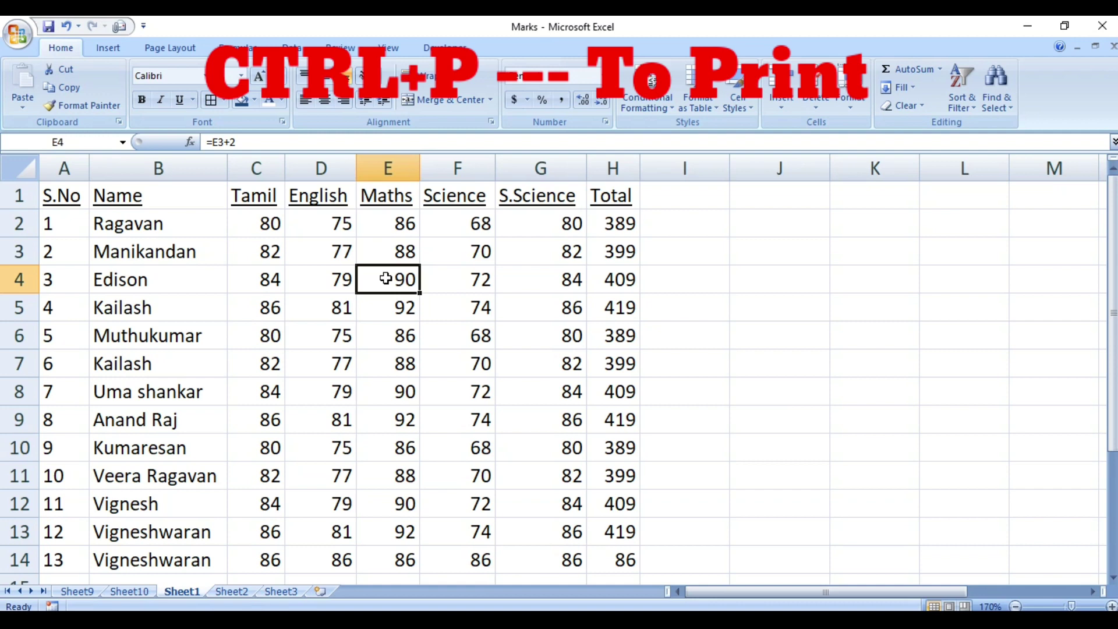
key("ctrl+p")
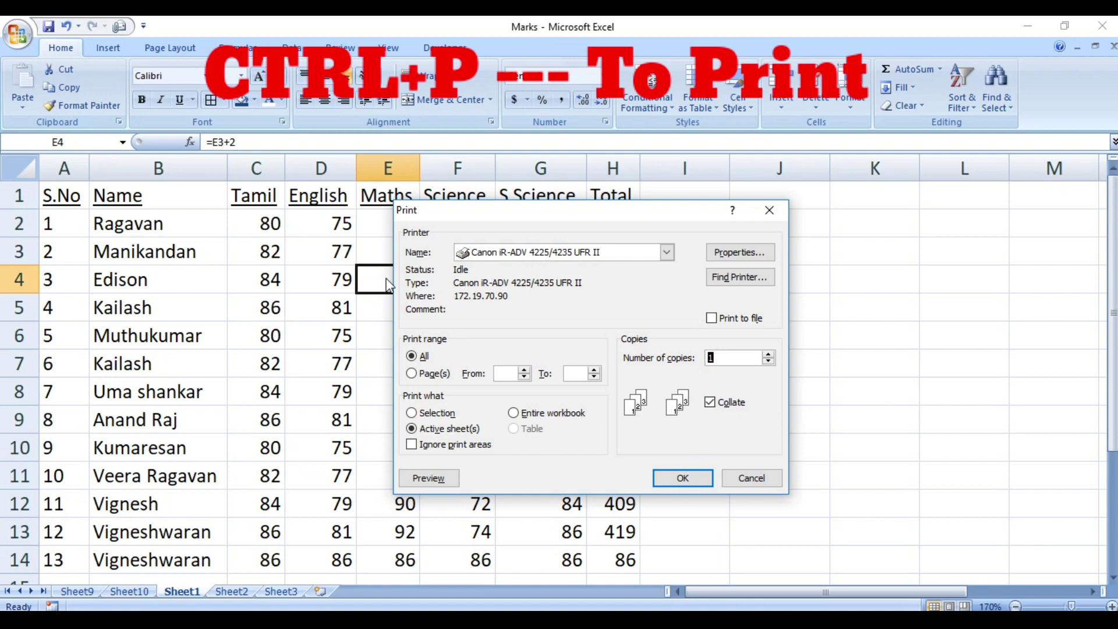
key("Escape")
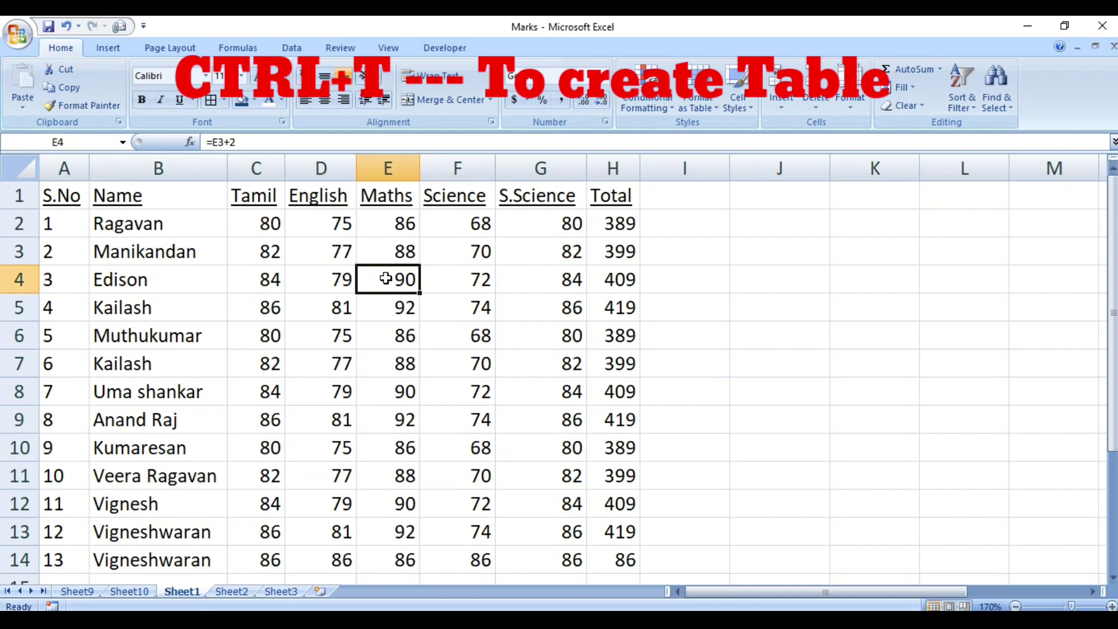
Turn the range A1:H14 into a table with headers using Ctrl+T.
key("ctrl+t")
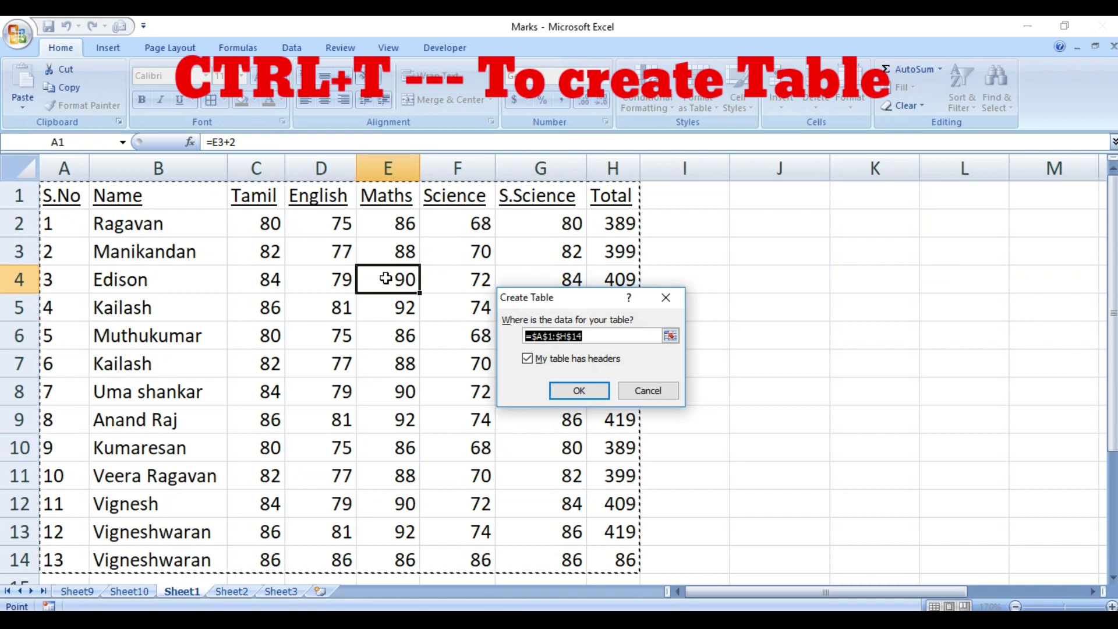
key("Return")
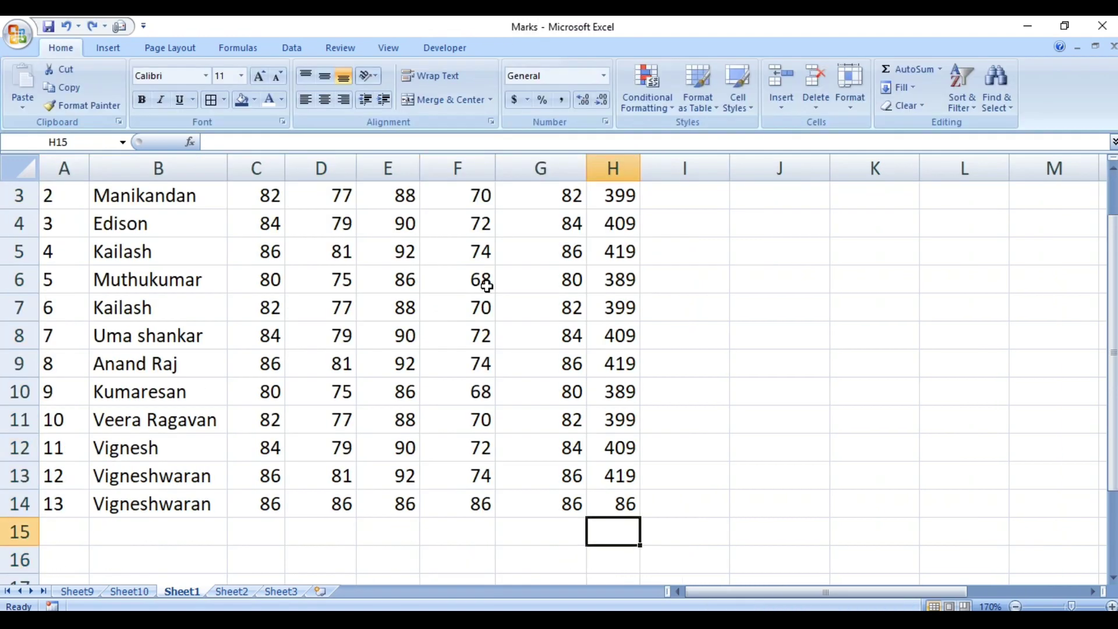
key("Left")
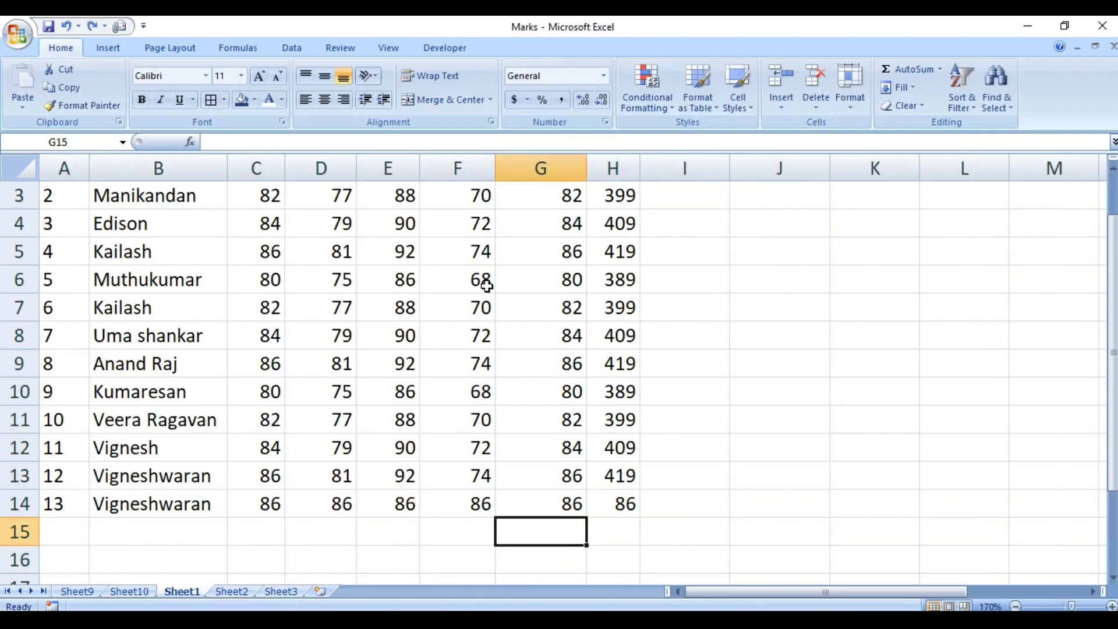
AutoSum the S.Science marks into G15, giving a total of 1082.
key("Up")
key("Down")
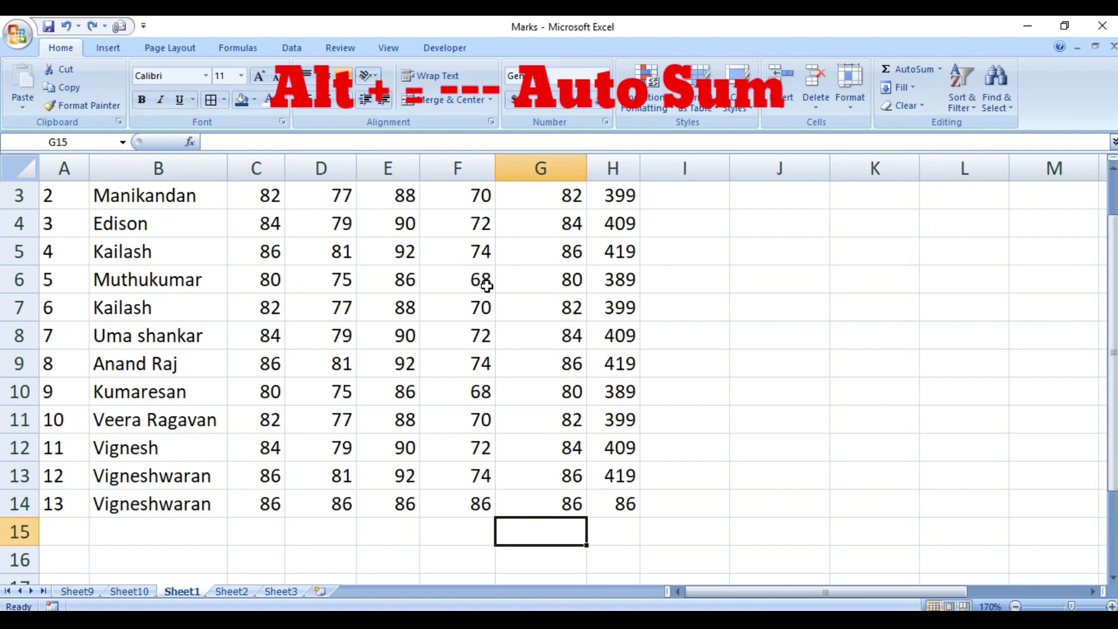
key("alt+equal")
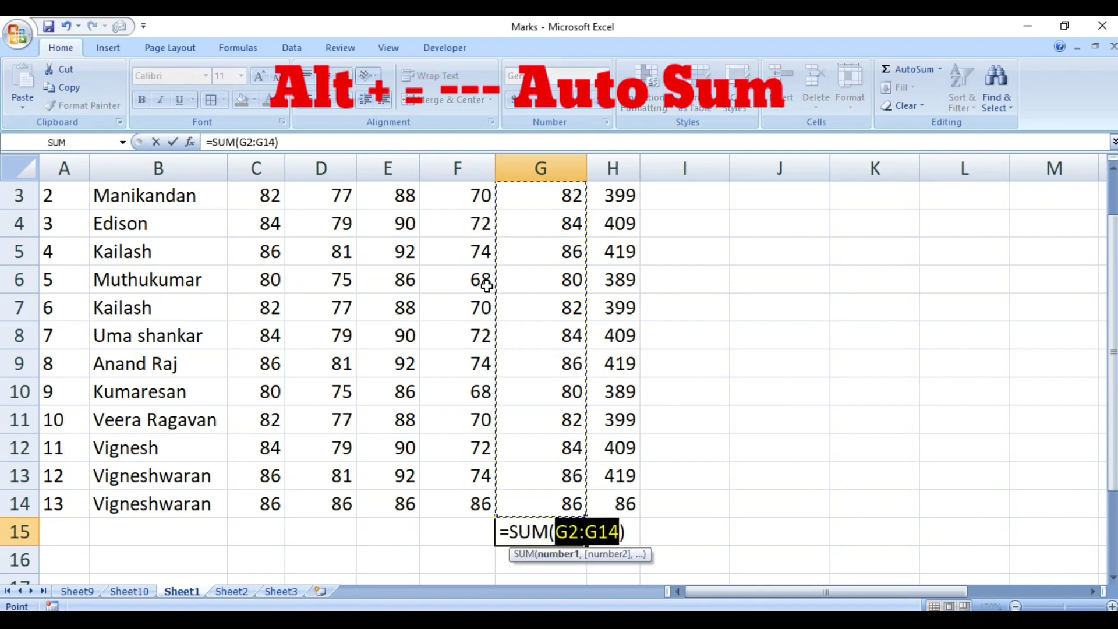
key("Return")
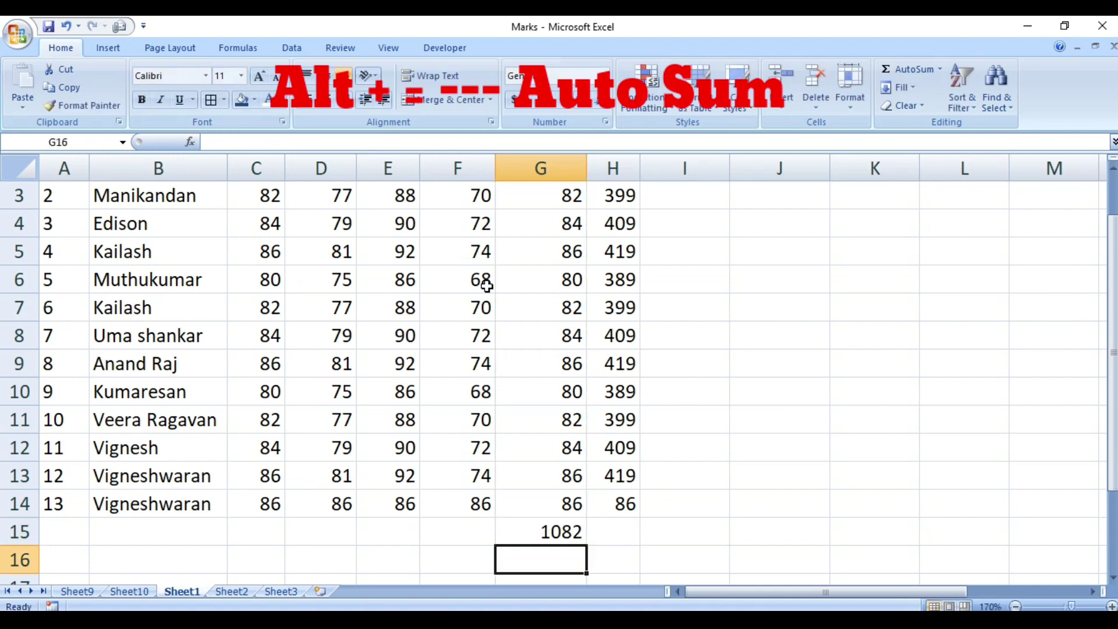
key("Up")
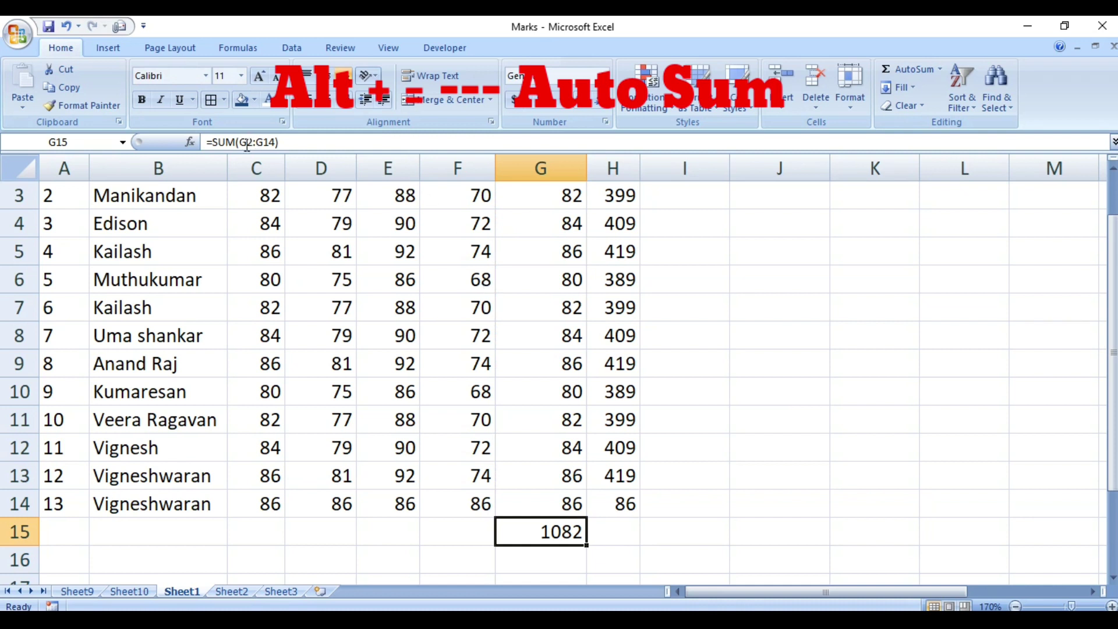
Select all the S.Science marks to check their sum.
left_click(541, 386)
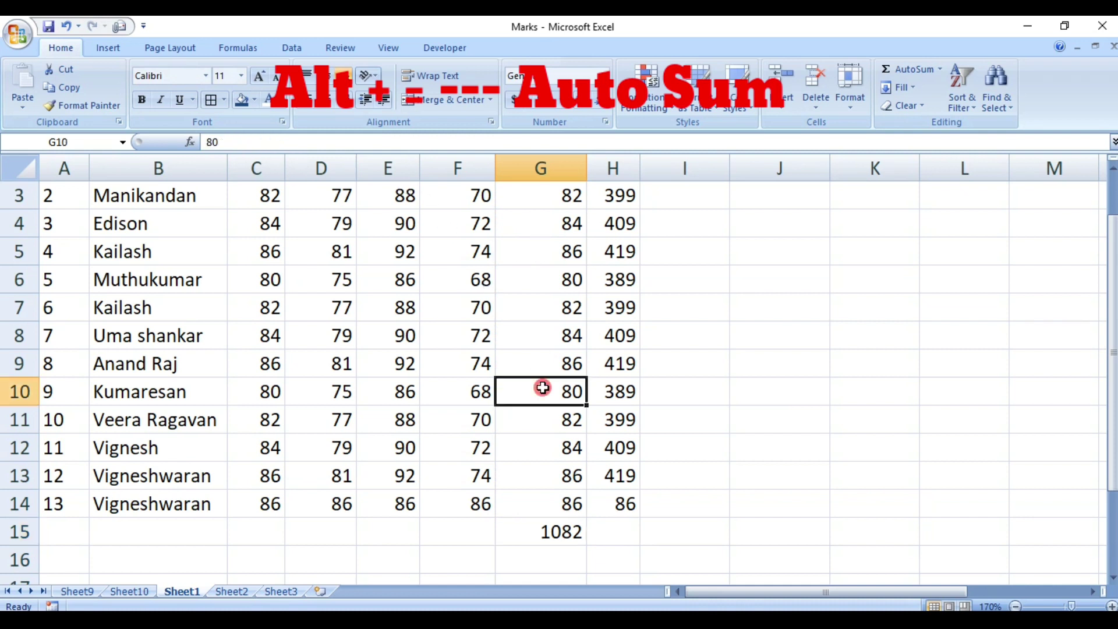
key("ctrl+Up")
key("Down")
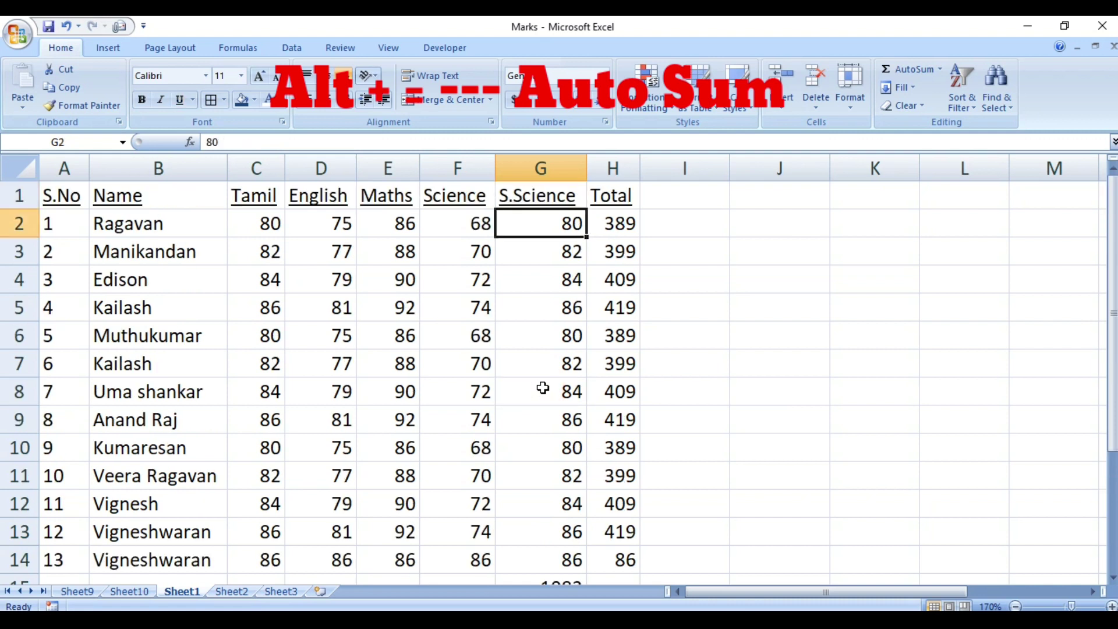
key("ctrl+shift+Down")
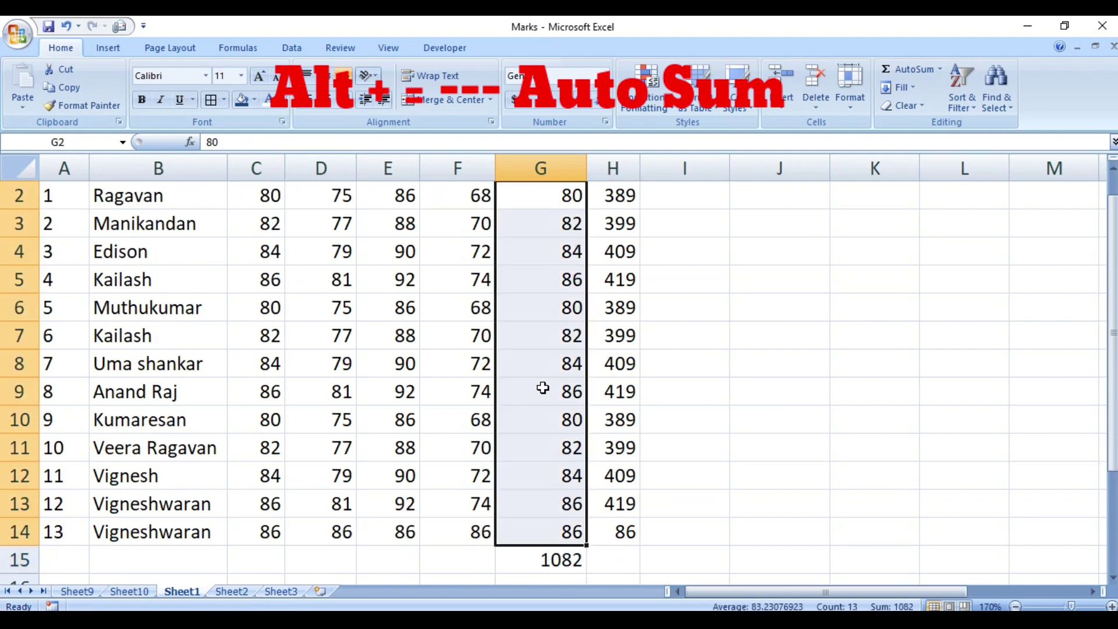
AutoSum the Science marks into F15, giving a total of 938.
left_click(578, 561)
left_click(478, 559)
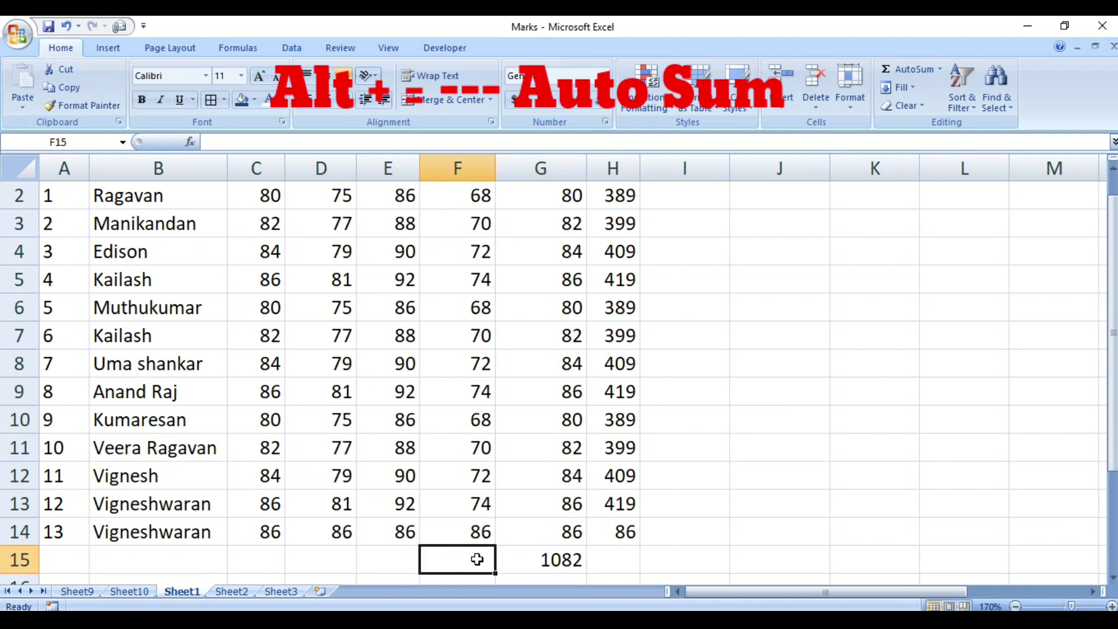
key("alt+equal")
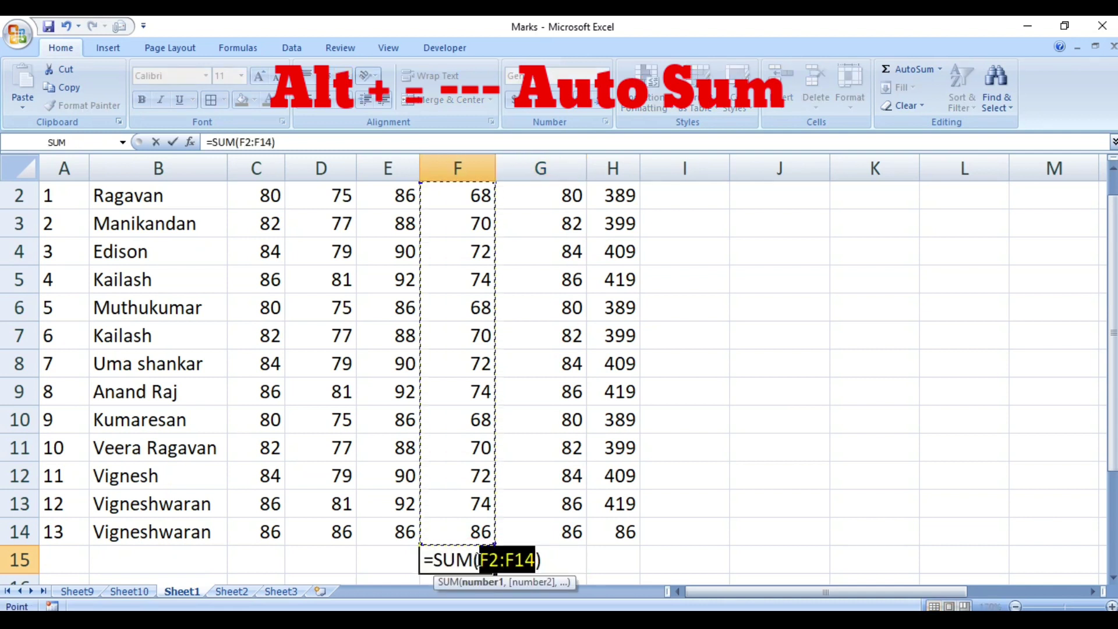
key("Return")
key("Up")
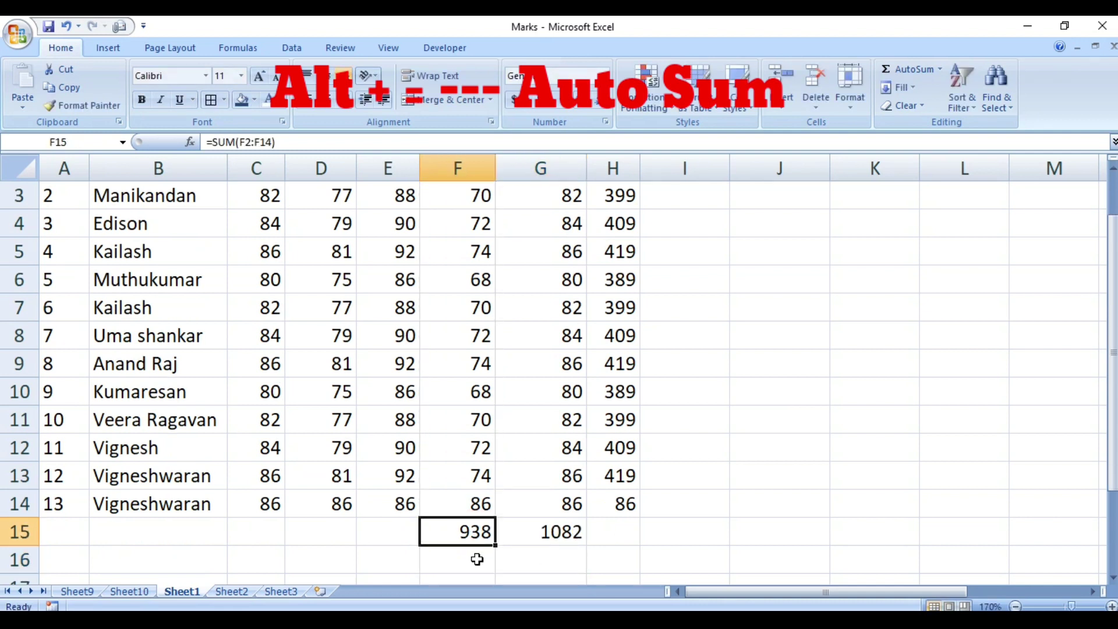